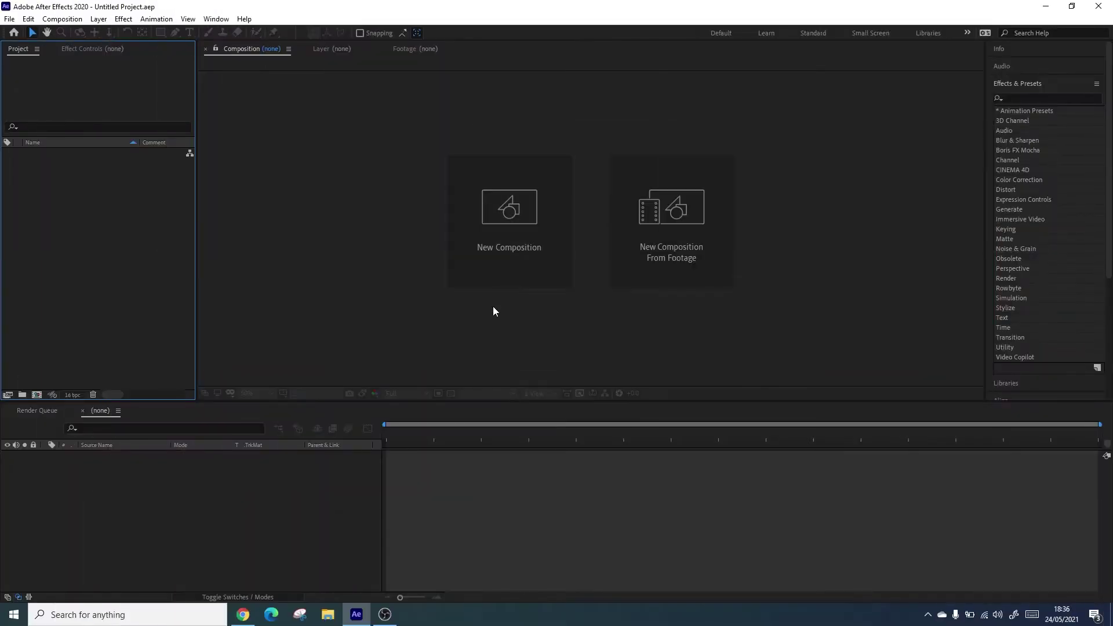
- Create a 1080×1080 composition and type an S text layer in it
left_click(497, 253)
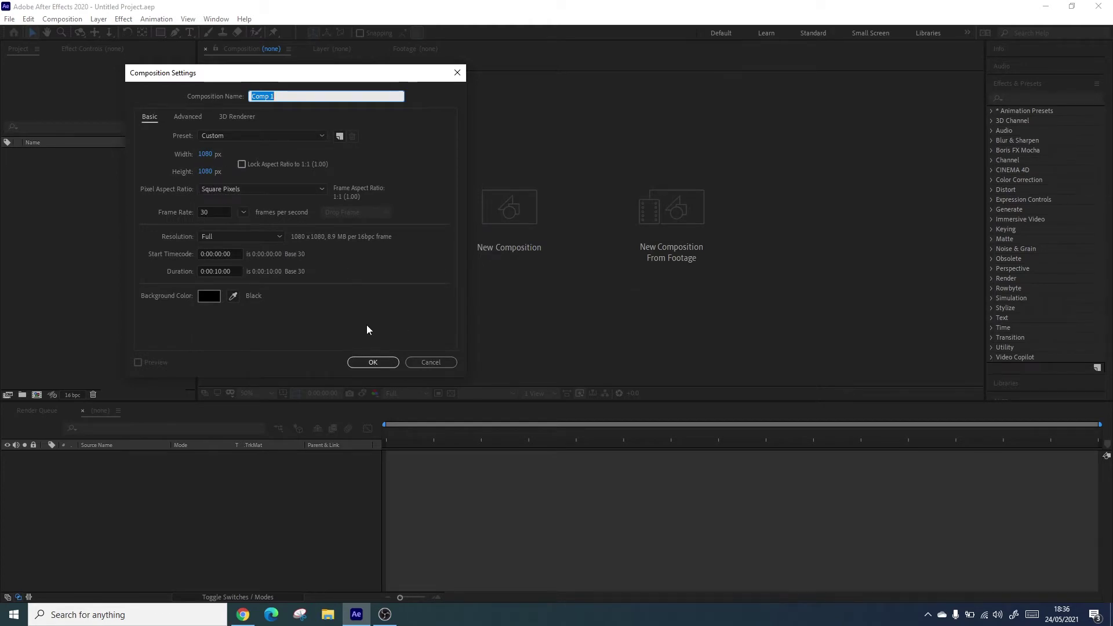
left_click(372, 366)
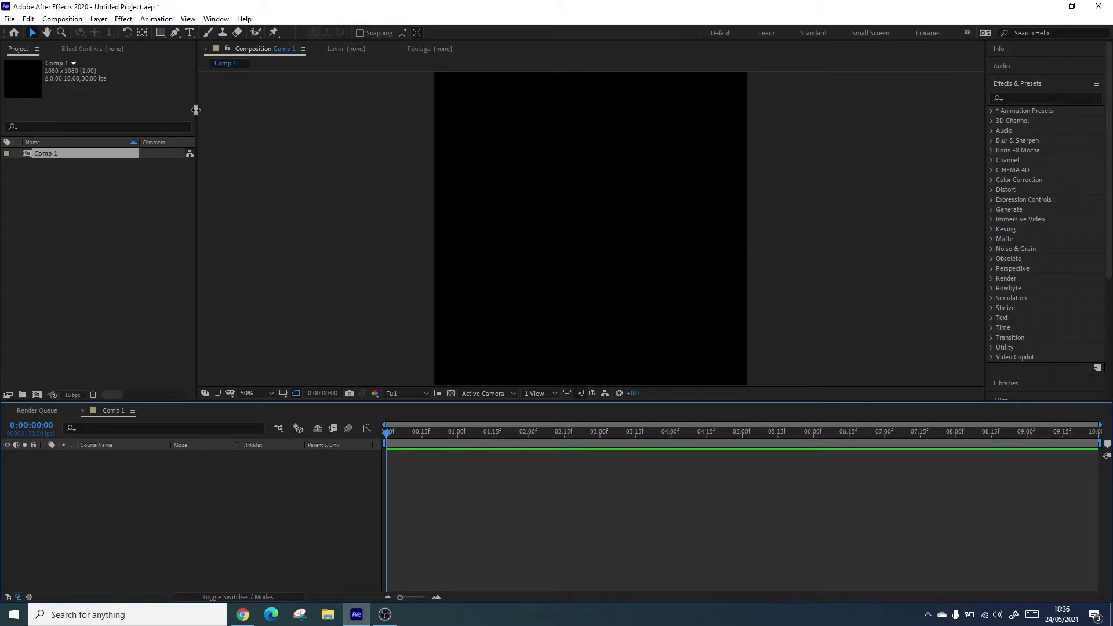
left_click(188, 33)
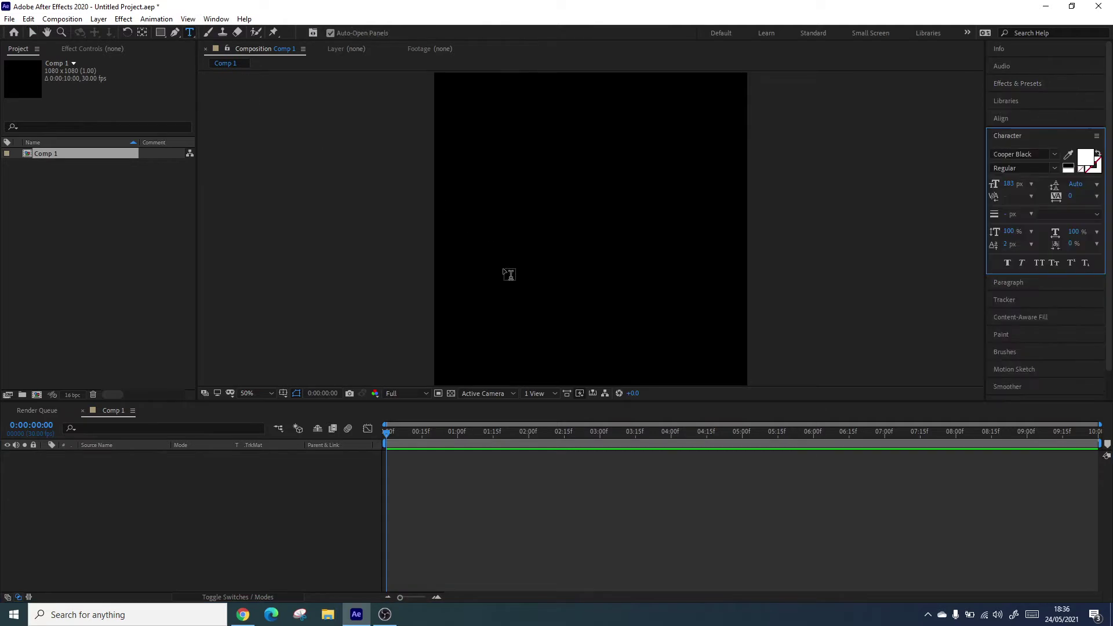
left_click(501, 267)
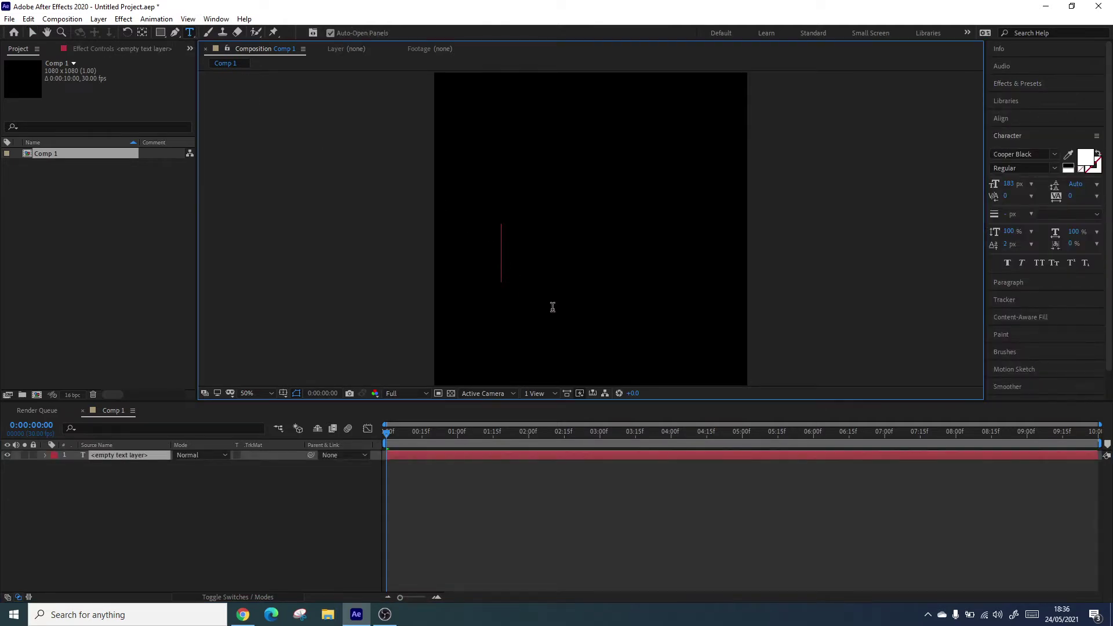
type("S")
- Style the S in Eurostile Extd Black as a white outline with no fill
key("ctrl+a")
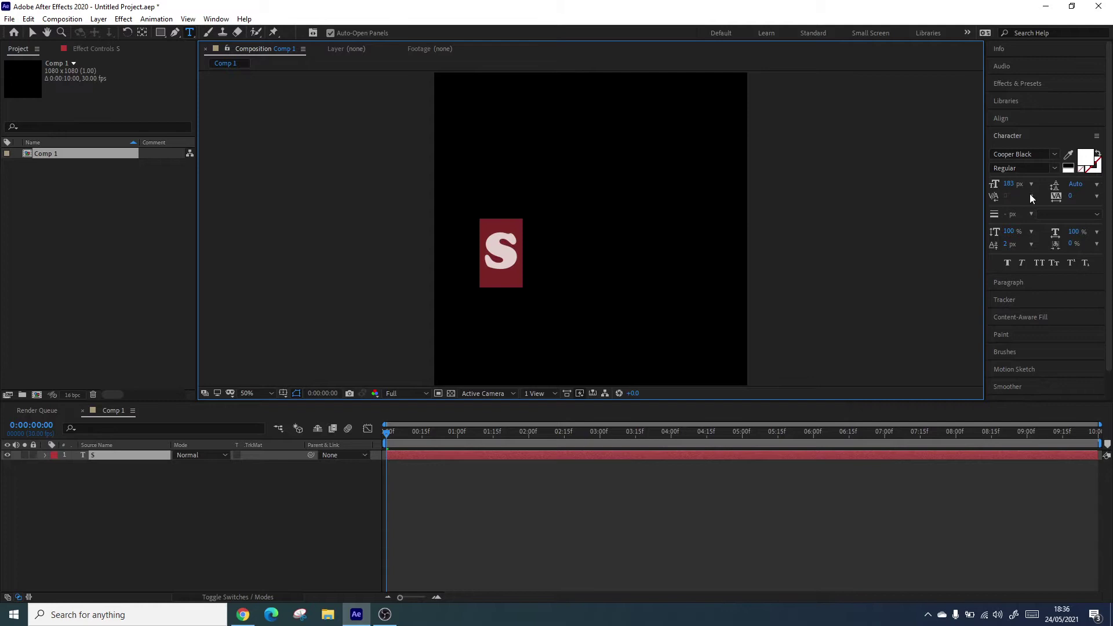
left_click(1026, 155)
scroll(944, 217, "down", 3)
left_click(944, 217)
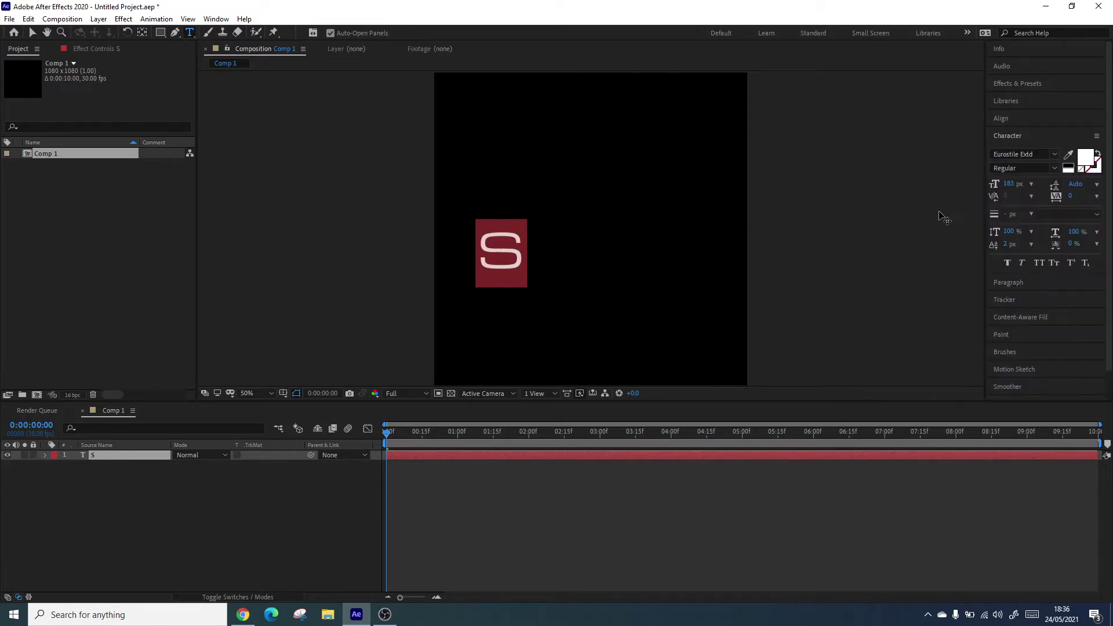
left_click(1055, 168)
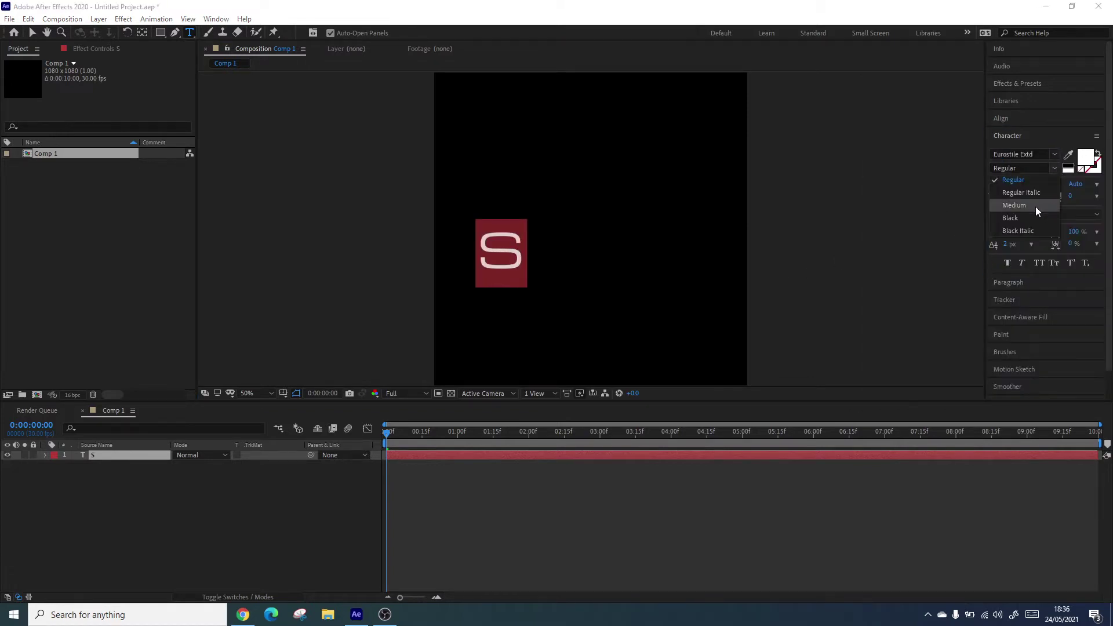
left_click(1021, 218)
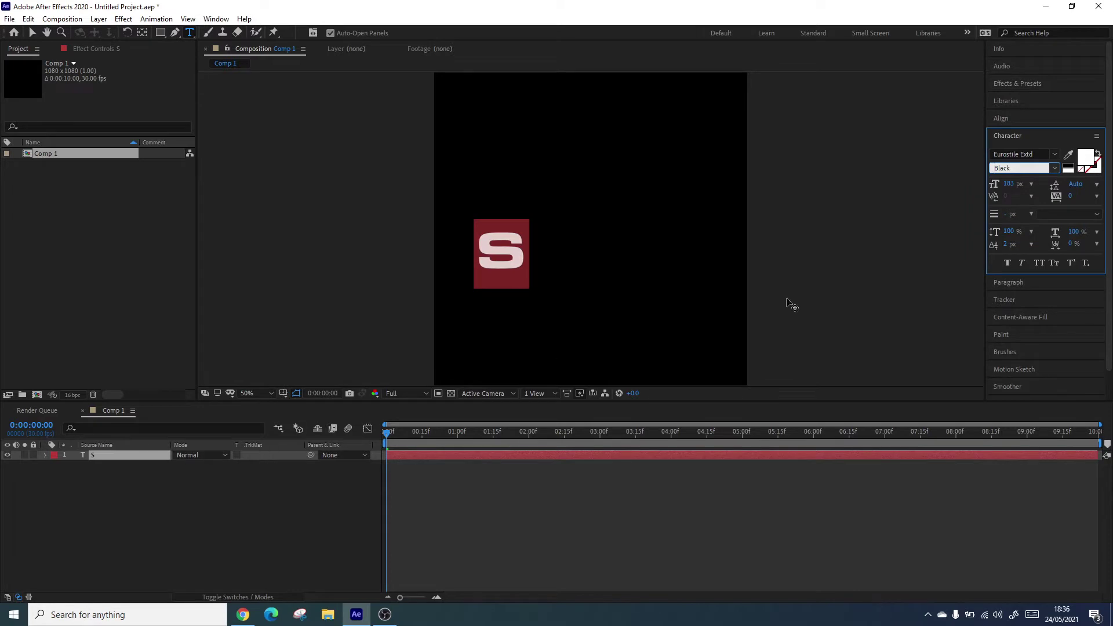
left_click(1099, 157)
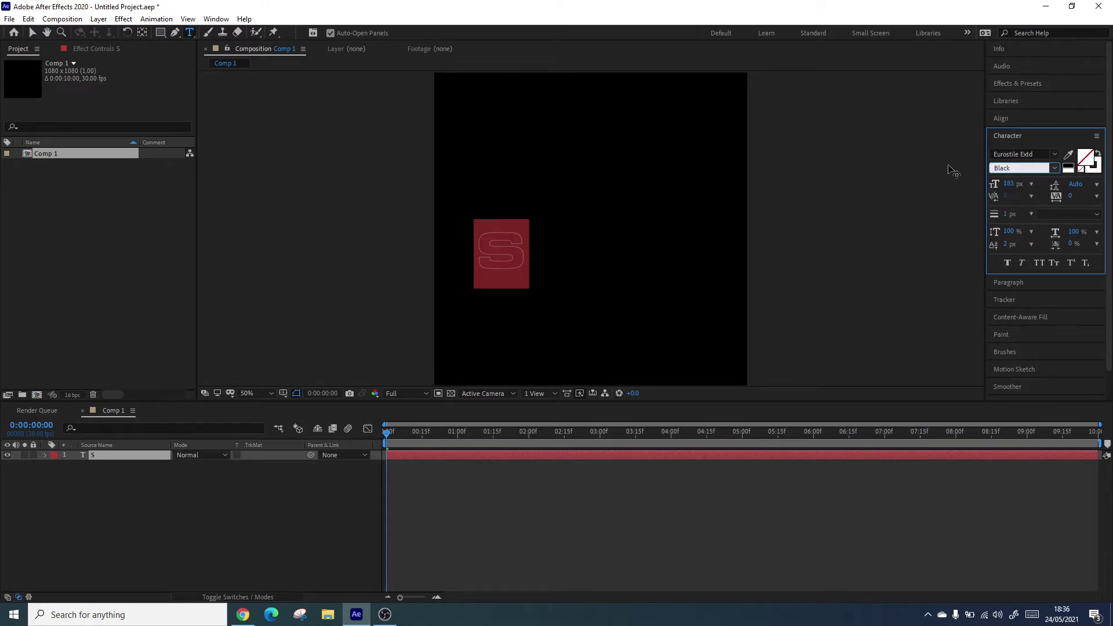
left_click(497, 518)
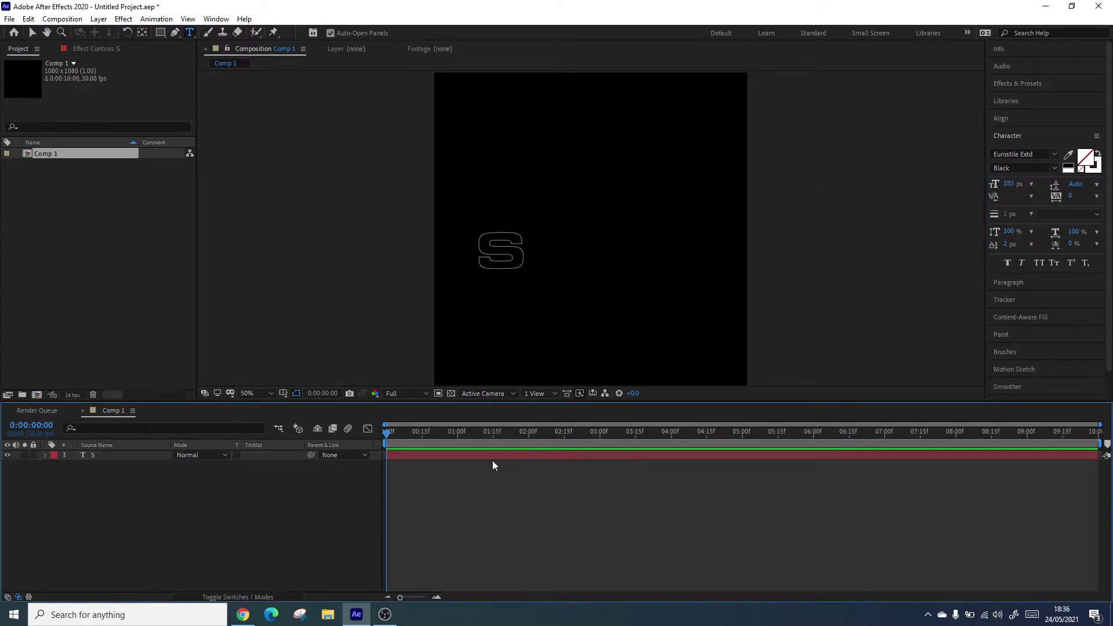
left_click(511, 456)
- Enlarge the S to 918 px and centre it horizontally and vertically in the comp
left_click_drag(1009, 184, 1109, 173)
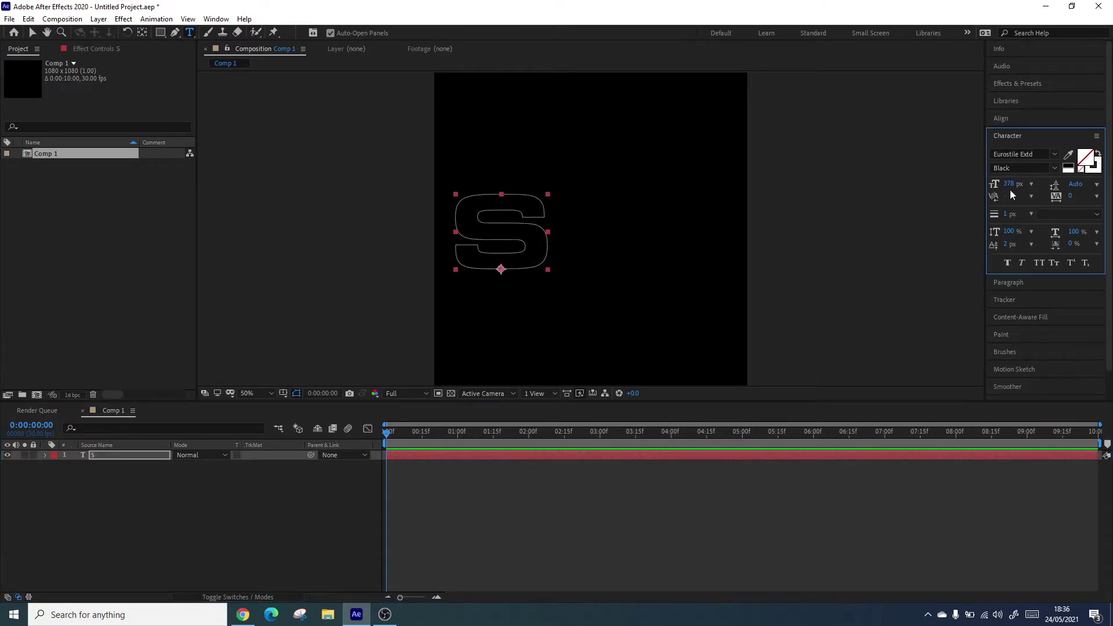
left_click_drag(1010, 185, 1107, 179)
left_click_drag(1014, 189, 1038, 184)
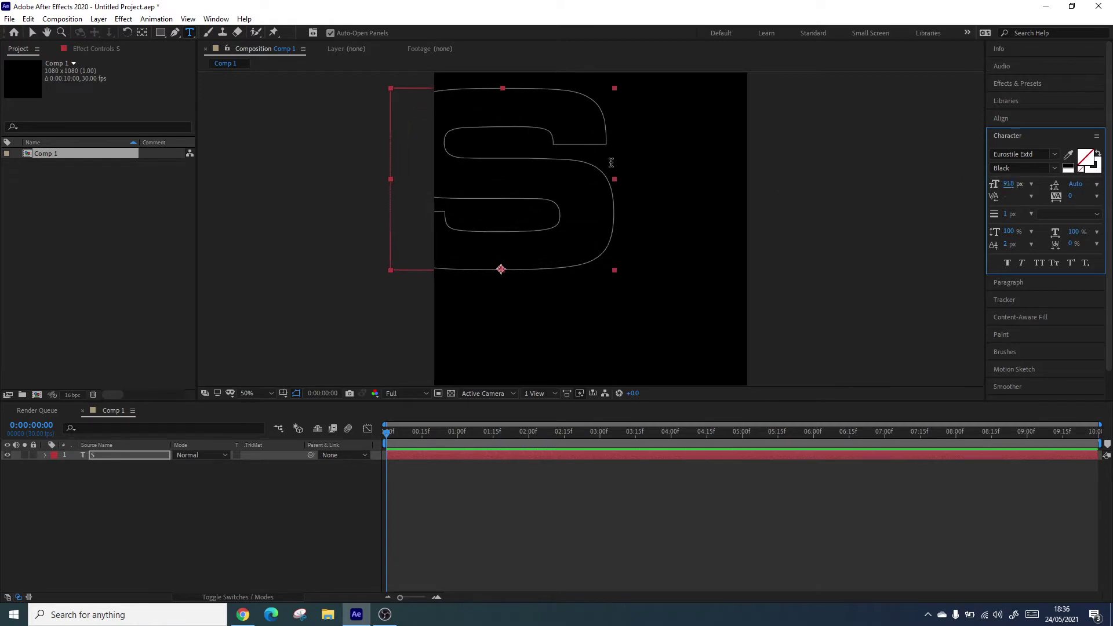
left_click(1003, 119)
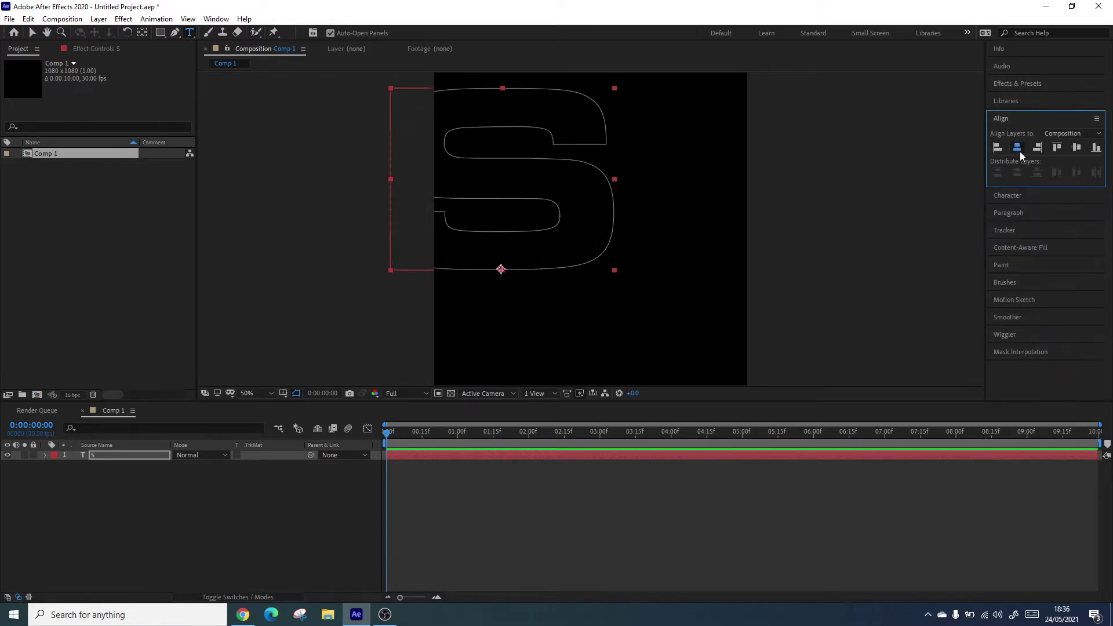
left_click(1017, 147)
left_click(1077, 147)
- Set the S outline's stroke width to 4 px
scroll(753, 257, "down", 8)
scroll(753, 257, "up", 10)
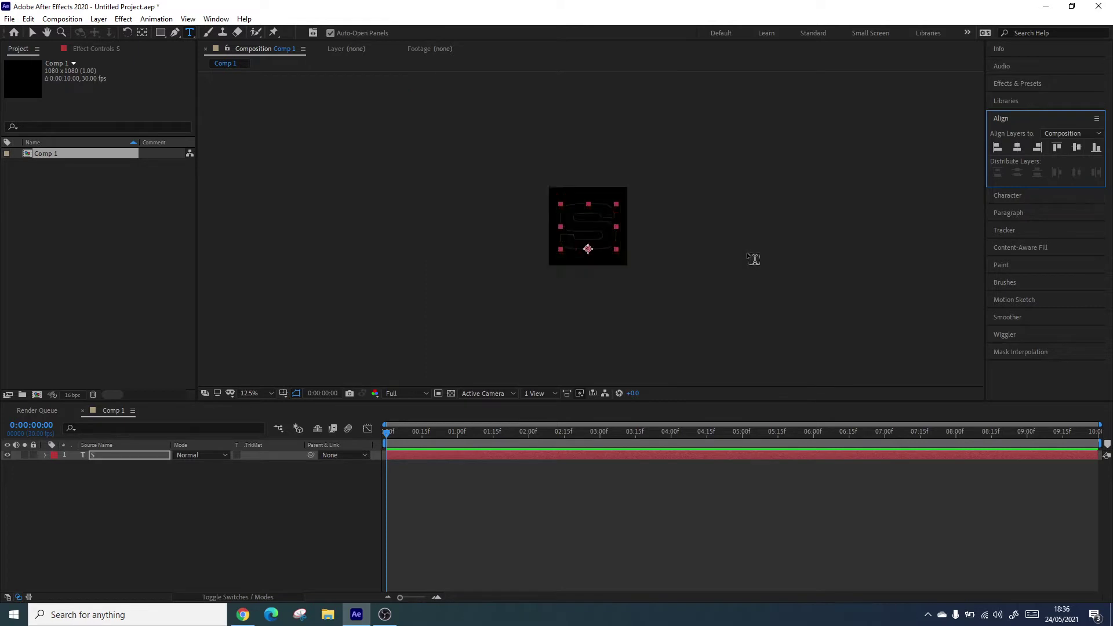
scroll(753, 259, "down", 4)
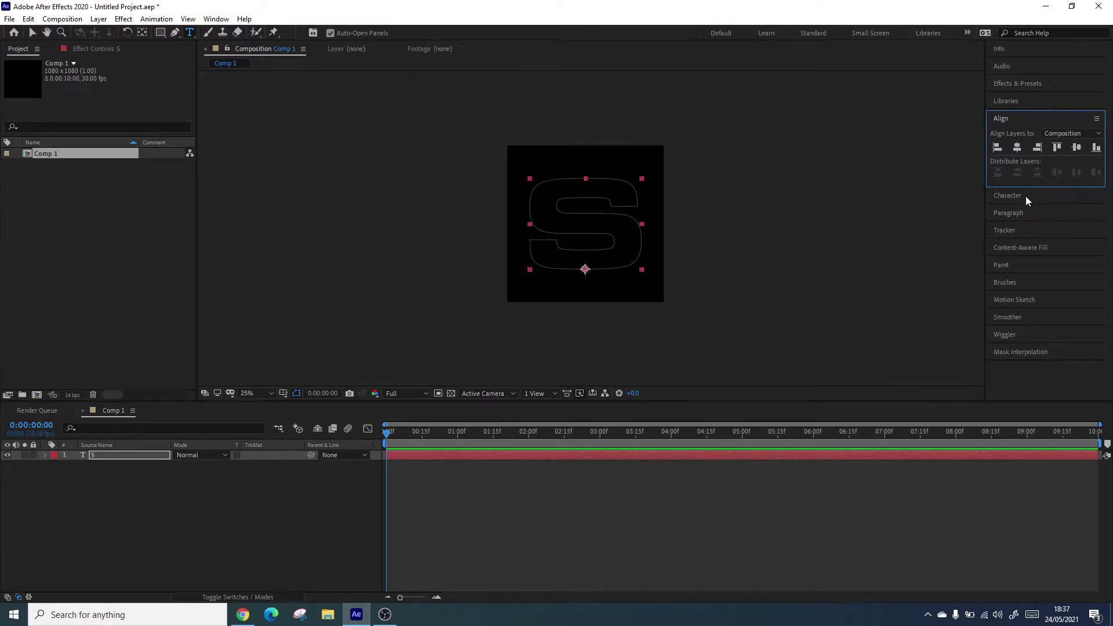
left_click(1008, 196)
left_click(1007, 214)
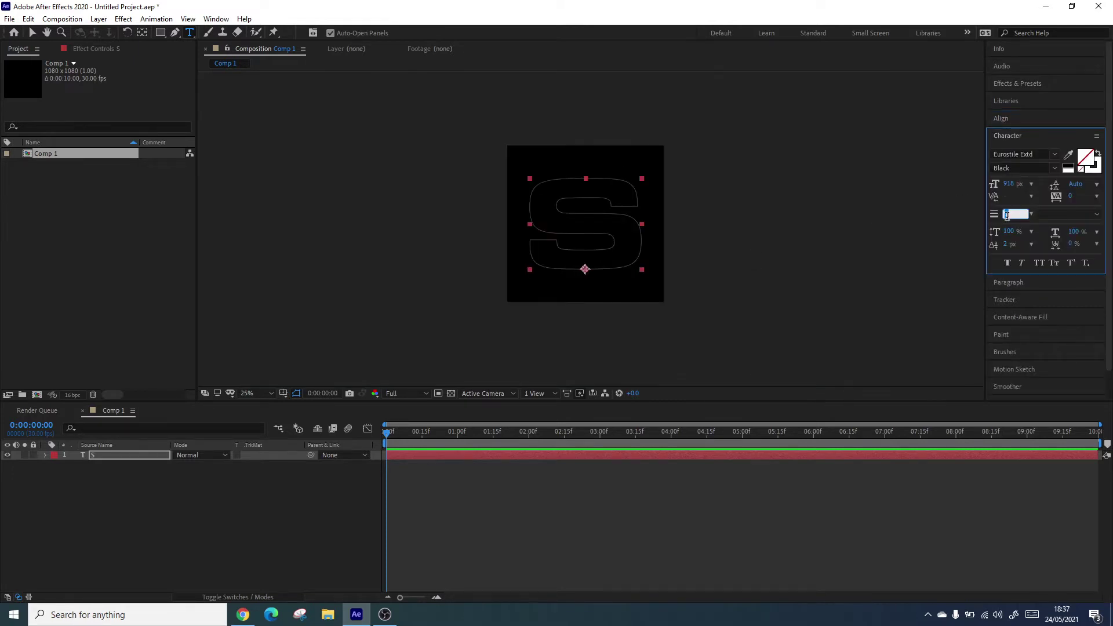
type("4")
key("Return")
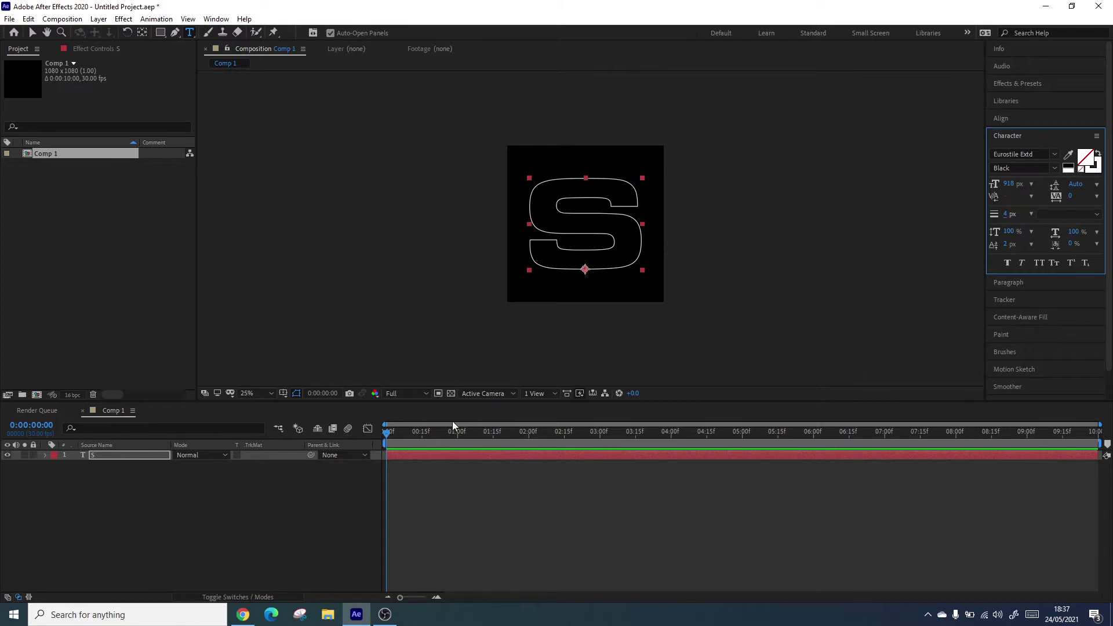
left_click(374, 443)
key("r")
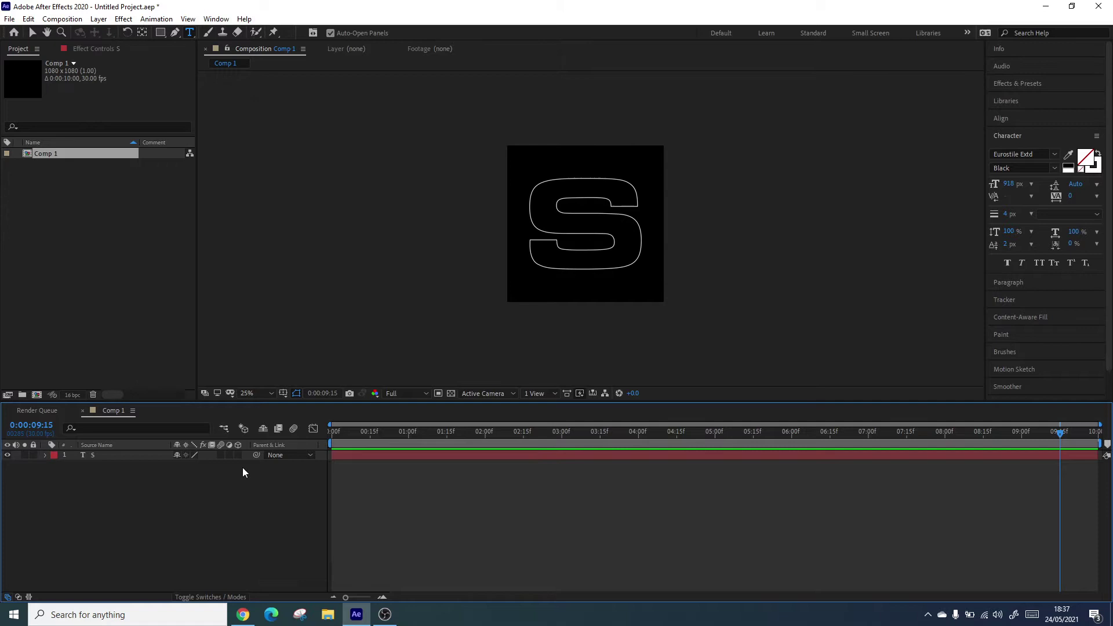
- Make the S layer 3D and reset its Y Rotation to zero
left_click(239, 457)
left_click(238, 456)
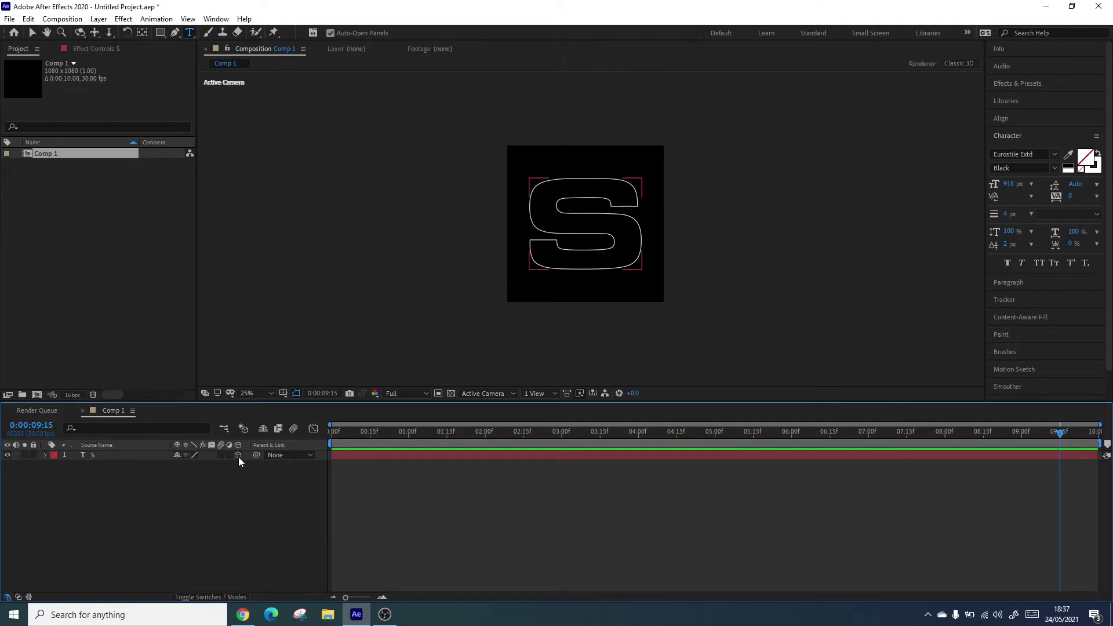
left_click(46, 456)
key("r")
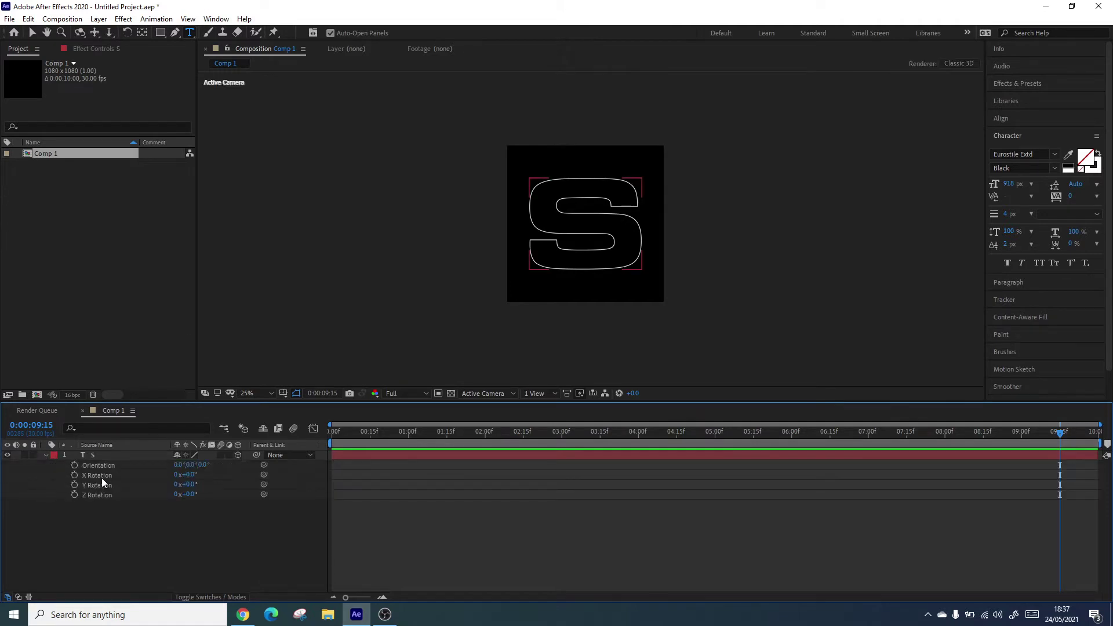
mouse_move(190, 494)
left_mouse_down()
mouse_move(255, 482)
mouse_move(193, 479)
left_mouse_up()
key("ctrl+z")
left_click(309, 430)
- Keyframe Y Rotation at 0 at 00:15 and 8 revolutions at 09:15, then preview
left_click_drag(345, 430, 371, 439)
left_click(205, 490)
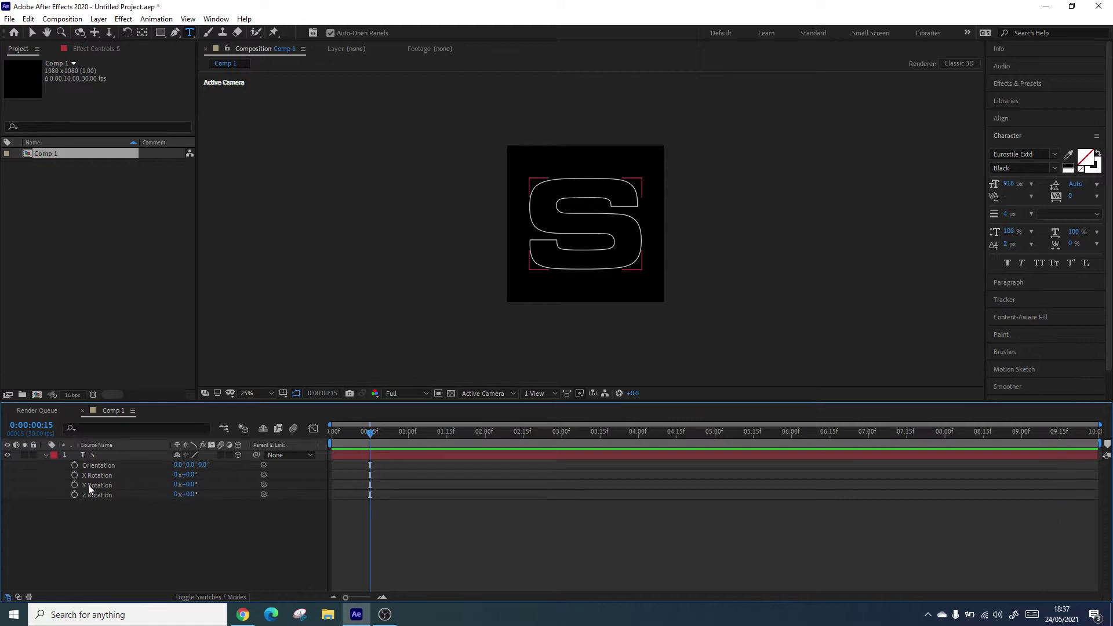
left_click(74, 485)
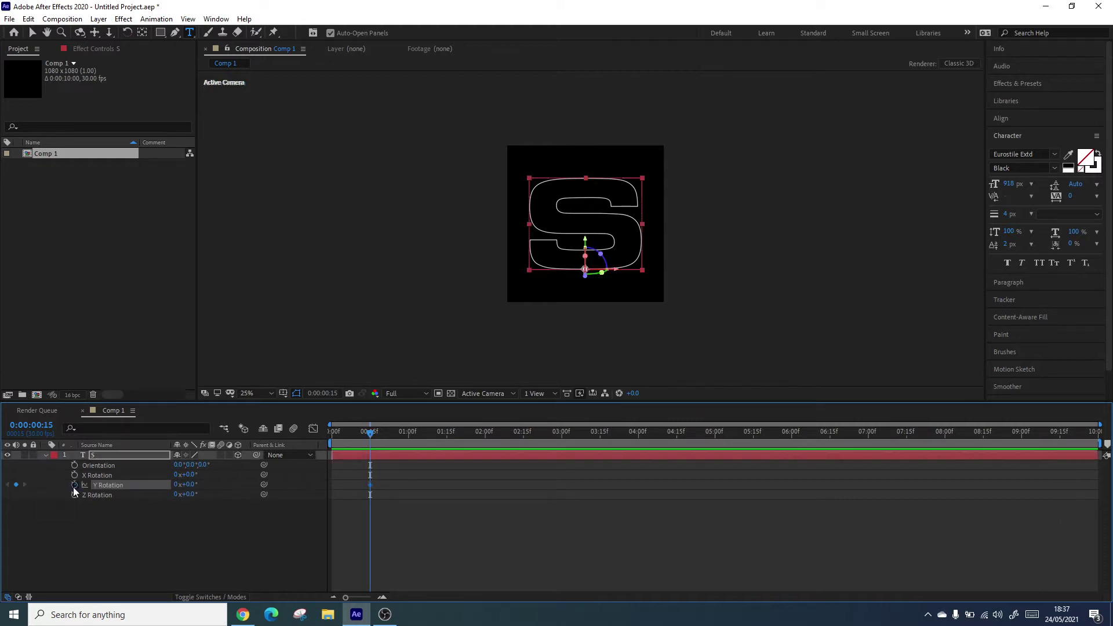
left_click(1060, 433)
left_click(176, 484)
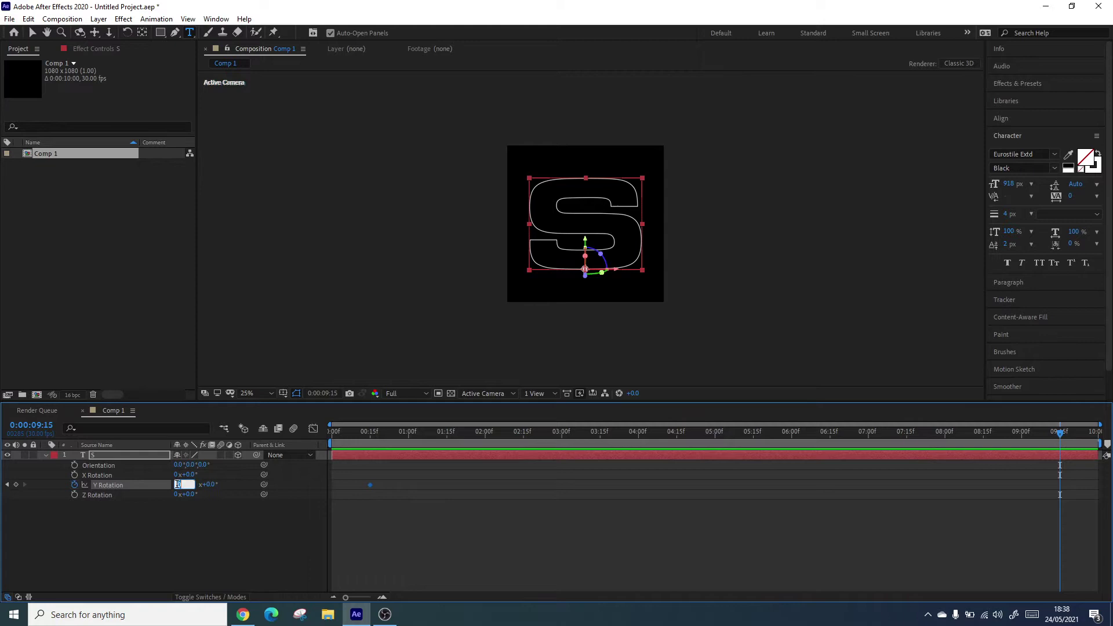
type("8")
key("Return")
left_click(336, 441)
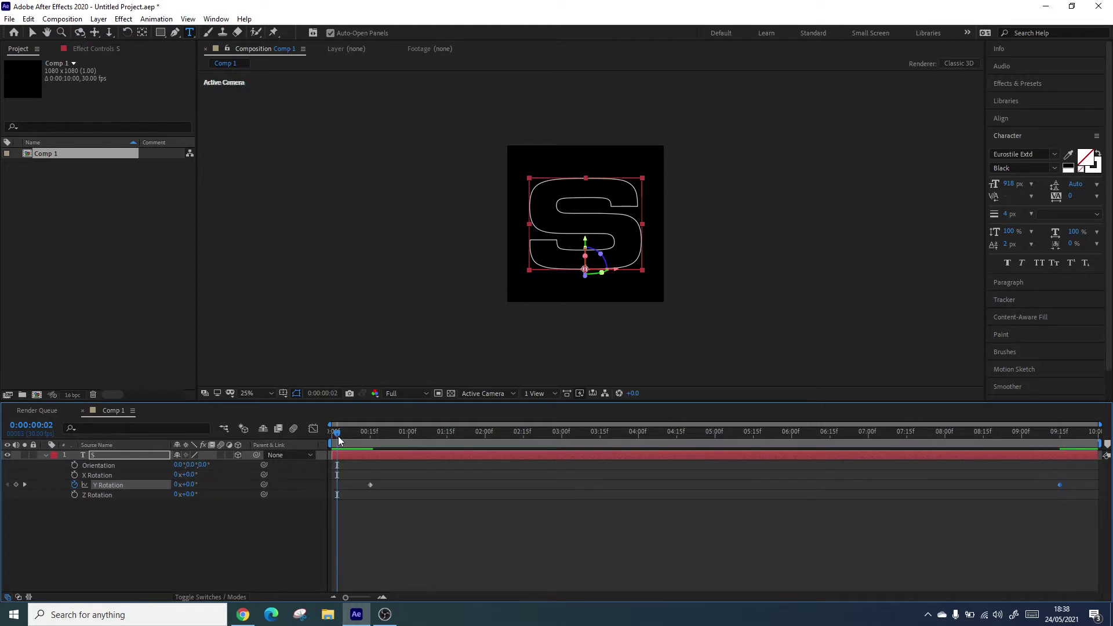
key("space")
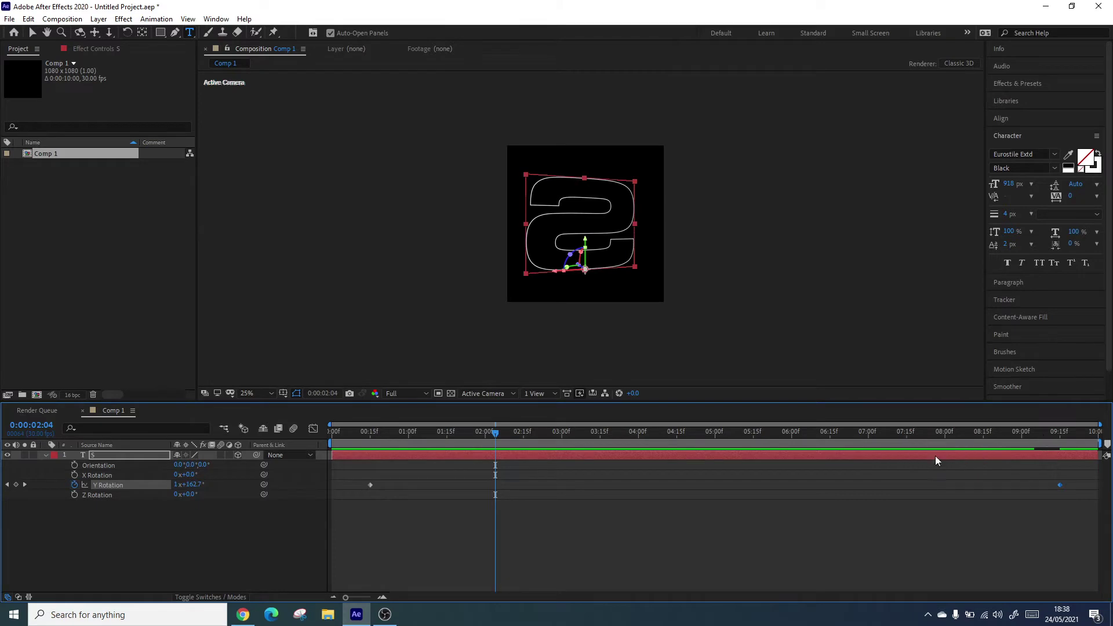
- Change the 09:15 keyframe to -8 revolutions, preview, and Easy Ease both keyframes
left_click(24, 485)
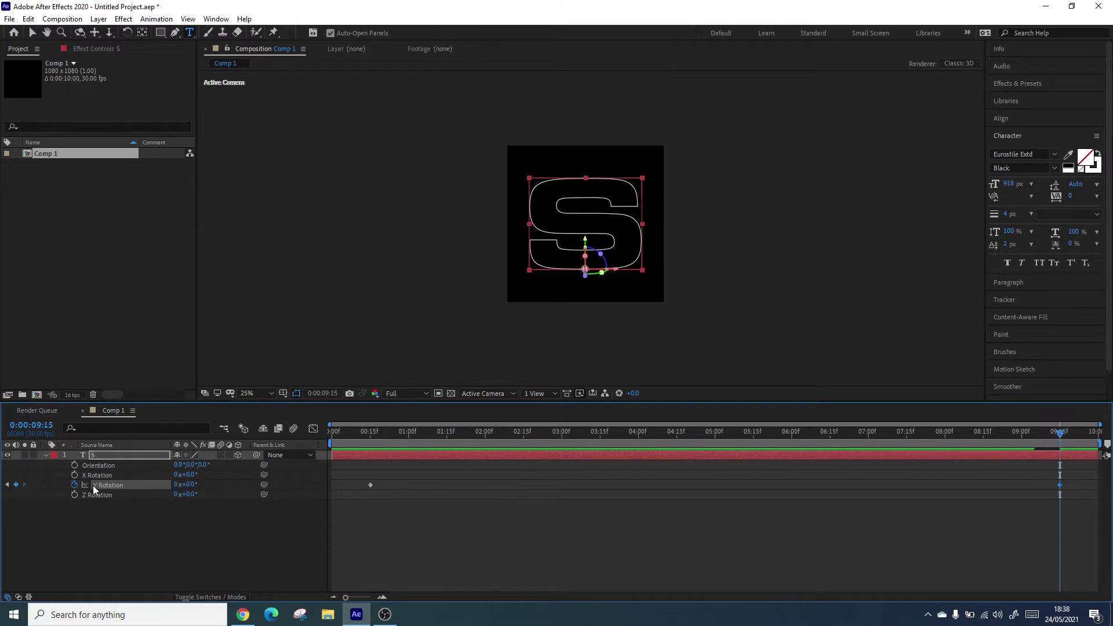
left_click(183, 485)
type("-8")
left_click(486, 547)
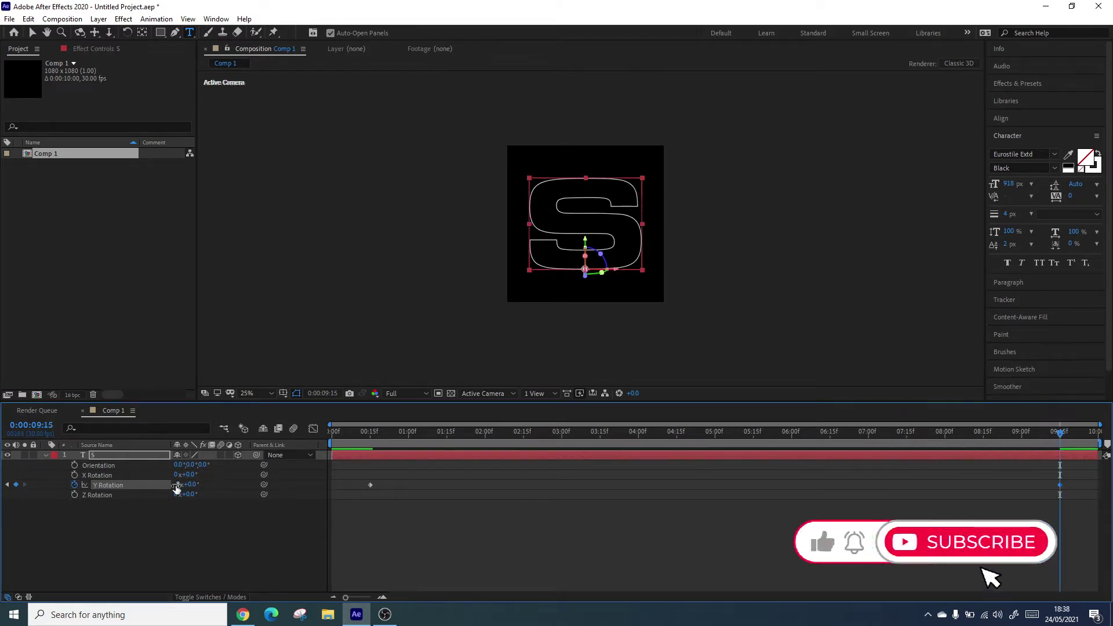
left_click_drag(378, 435, 738, 444)
left_click_drag(361, 505, 447, 529)
left_click(360, 435)
key("space")
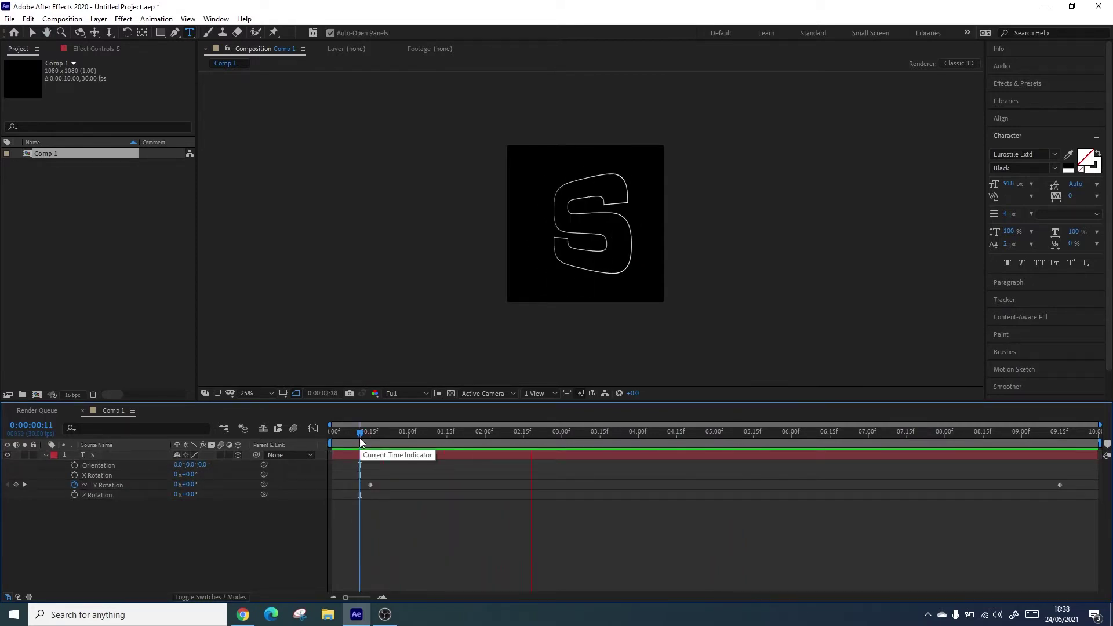
key("space")
left_click_drag(355, 519, 1066, 468)
key("F9")
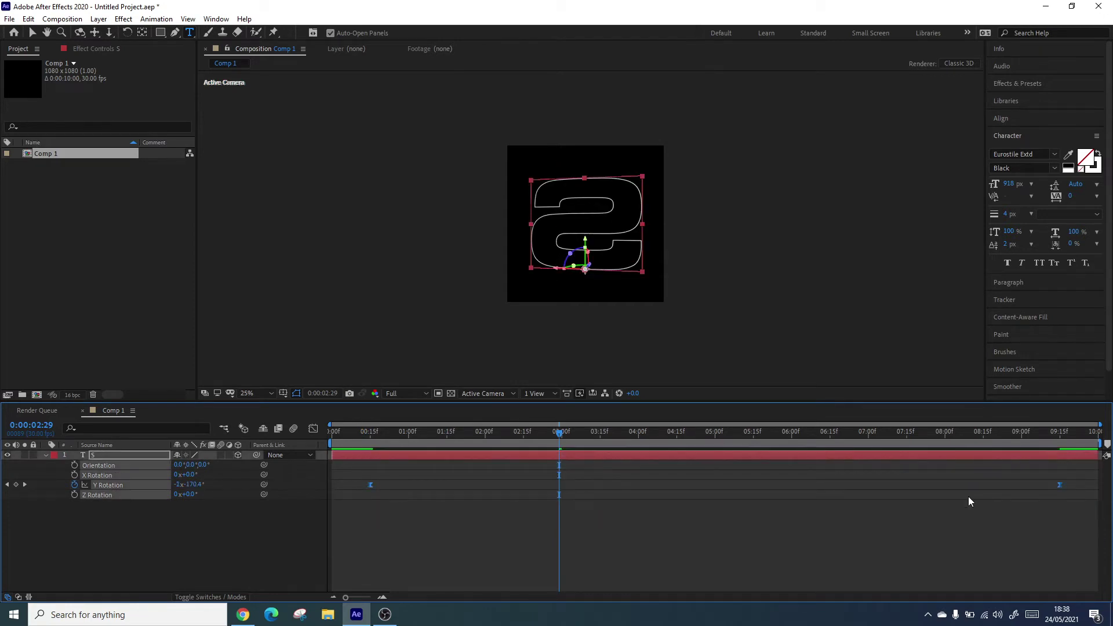
- In the Graph Editor, stretch the Y Rotation influence handles for a slow build and late peak, then preview
key("shift+F3")
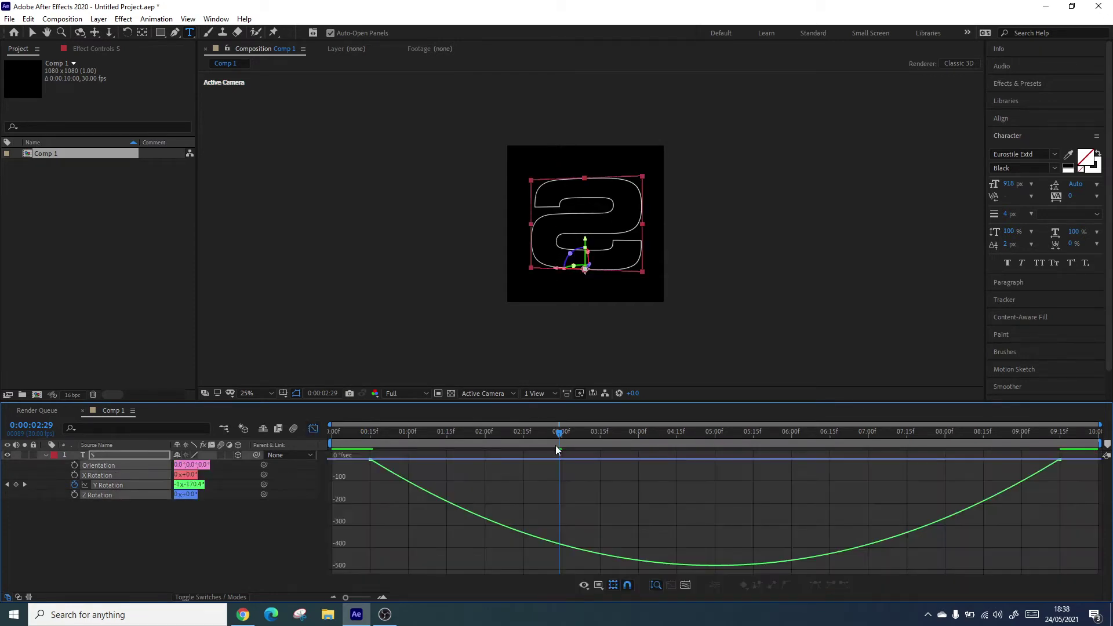
left_click_drag(559, 401, 559, 283)
left_click(371, 349)
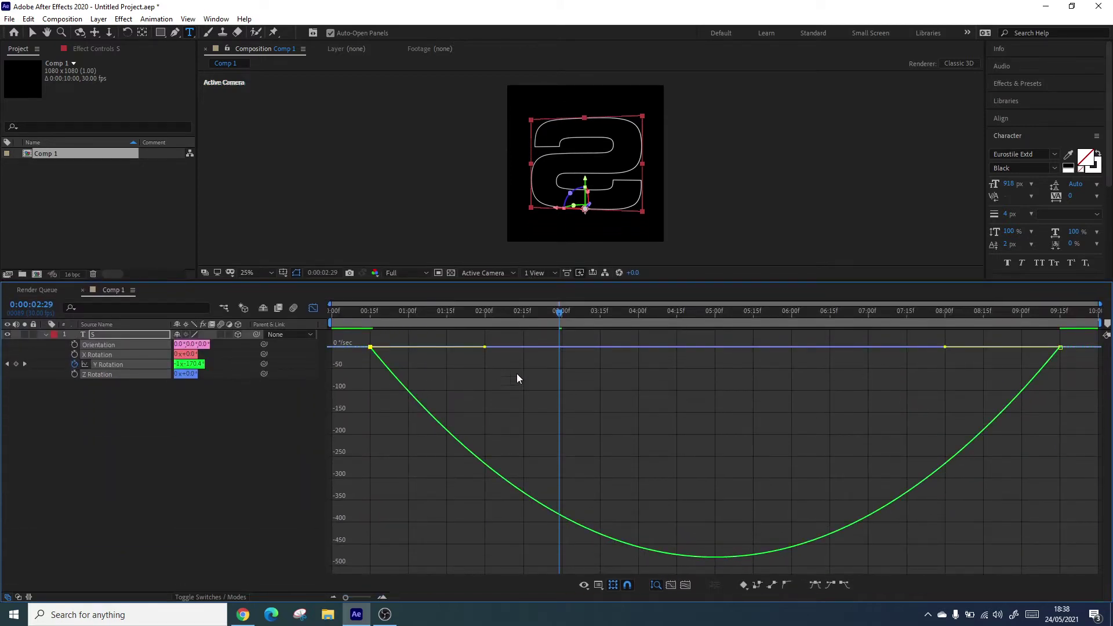
left_click_drag(486, 348, 715, 347)
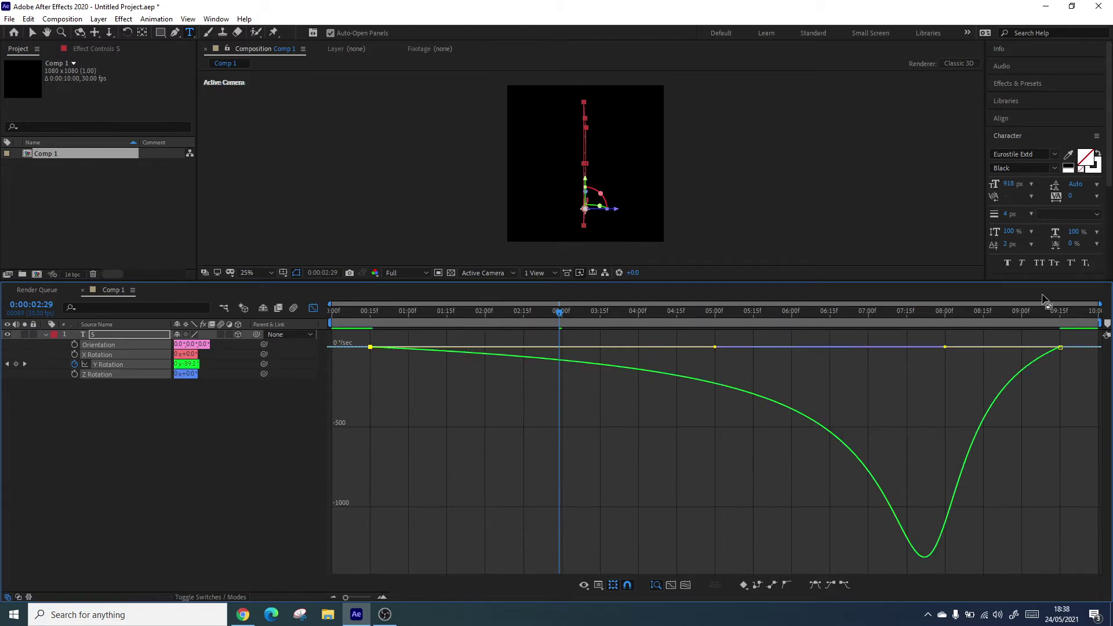
mouse_move(946, 347)
left_mouse_down()
mouse_move(931, 347)
mouse_move(943, 347)
left_mouse_up()
left_click(371, 313)
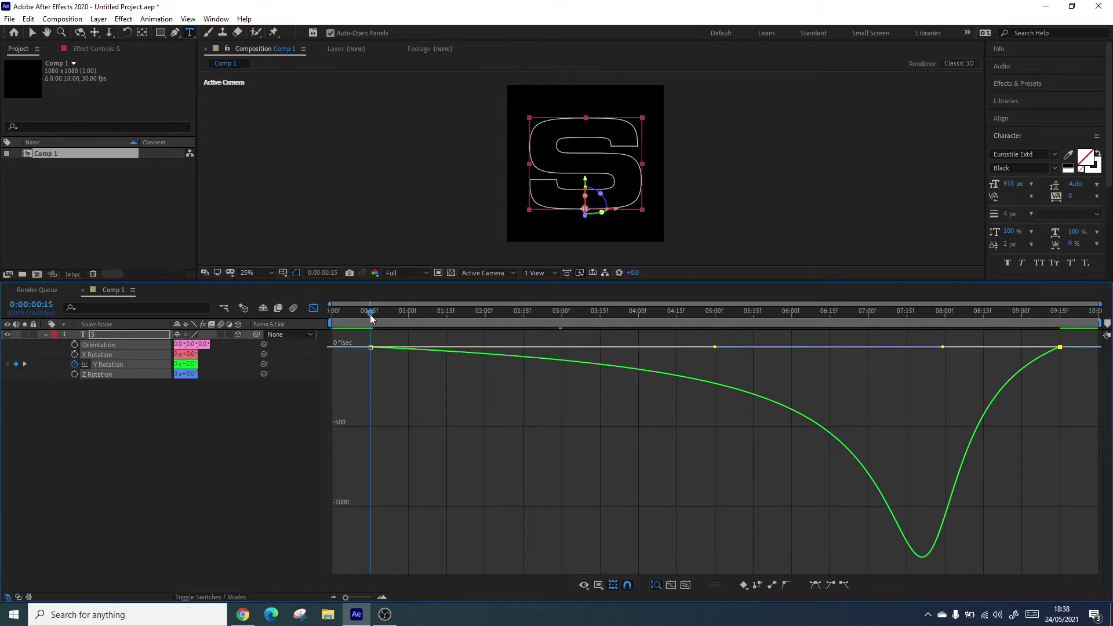
key("space")
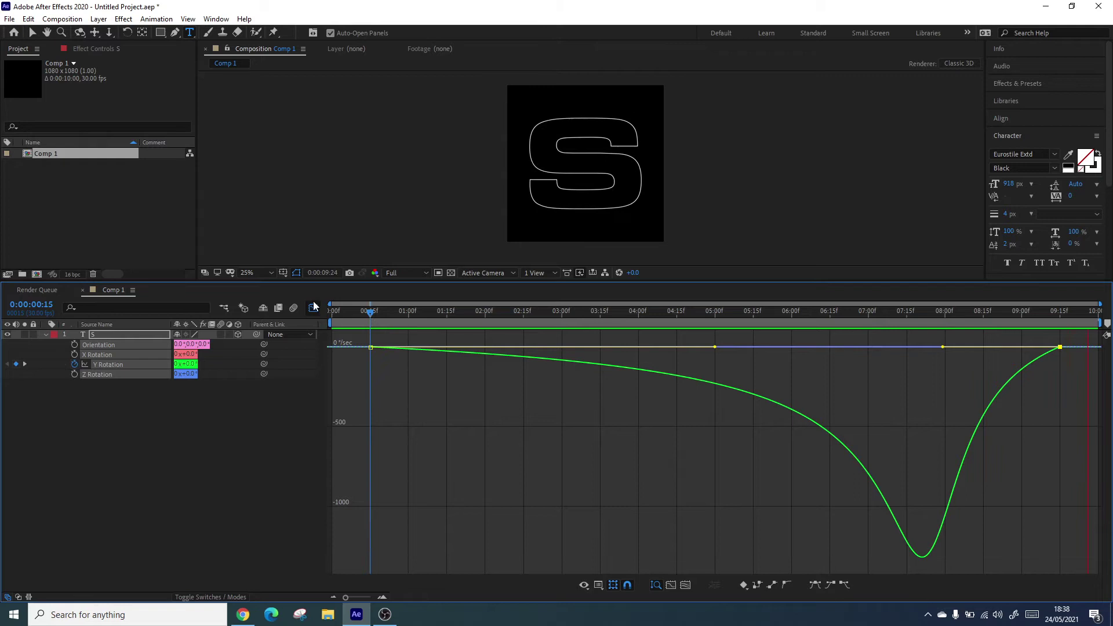
- Change the final Y Rotation keyframe value to -5 revolutions
left_click(313, 307)
key("space")
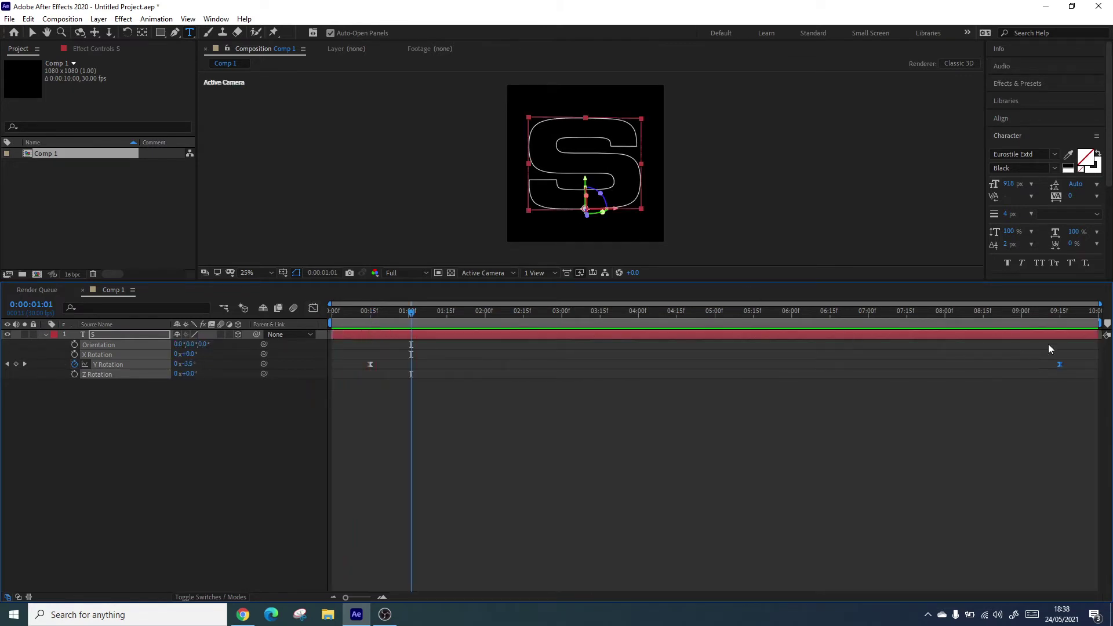
left_click_drag(1056, 313, 1060, 318)
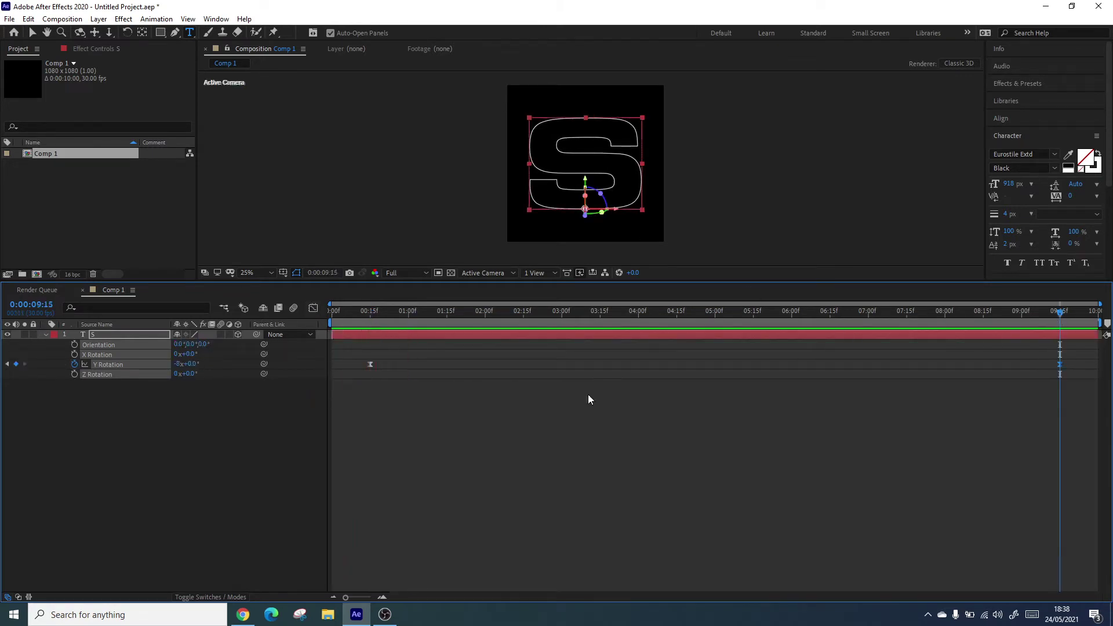
left_click(177, 364)
type("-5")
key("Return")
left_click(417, 350)
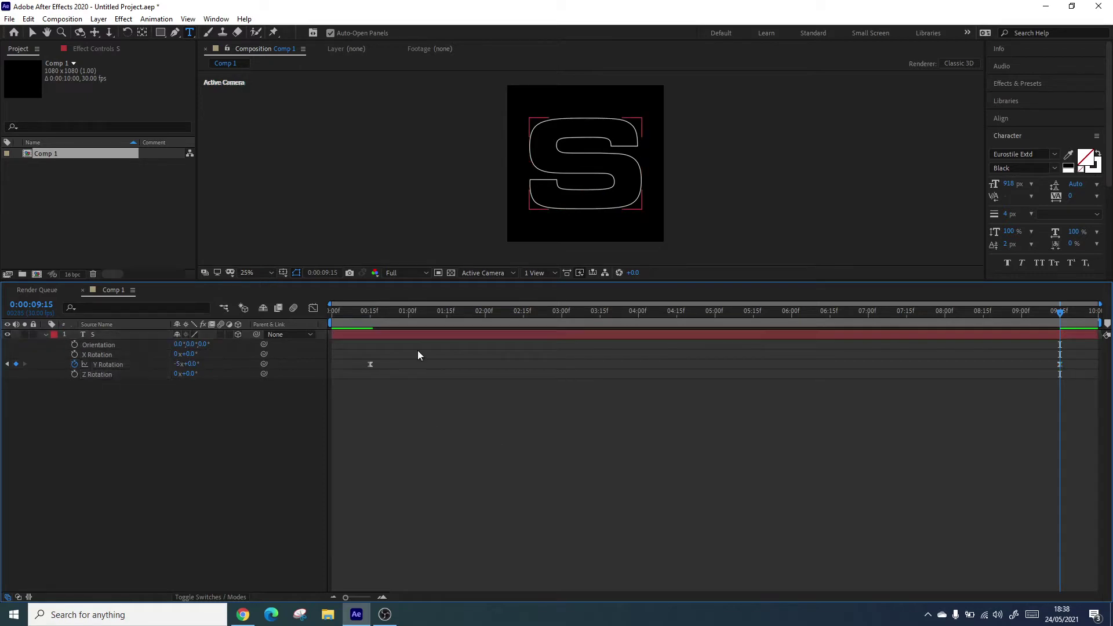
left_click(600, 318)
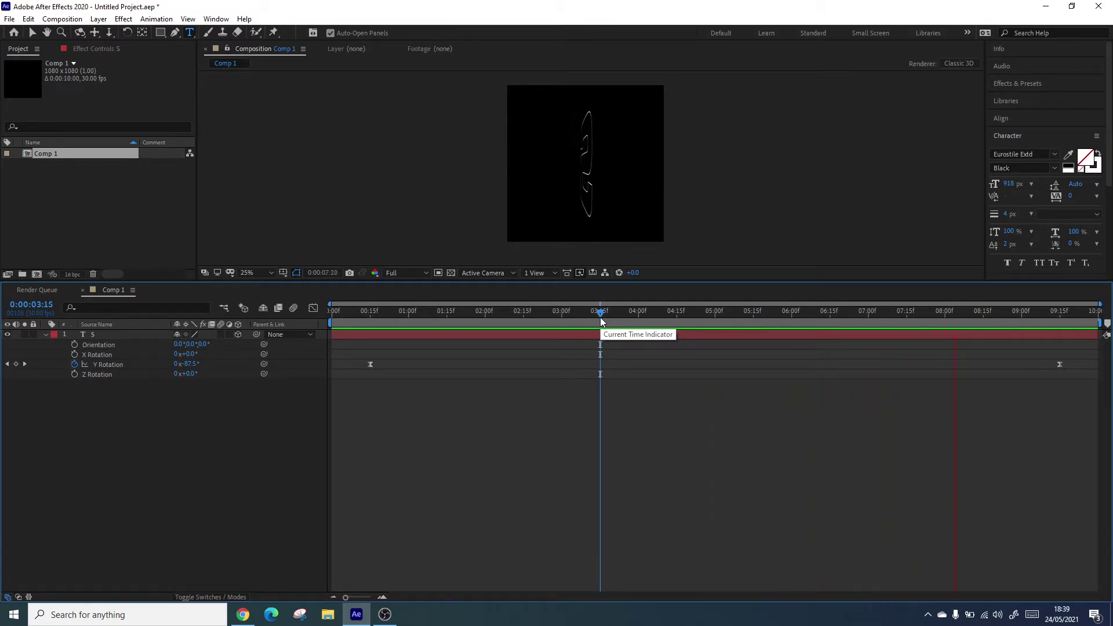
key("space")
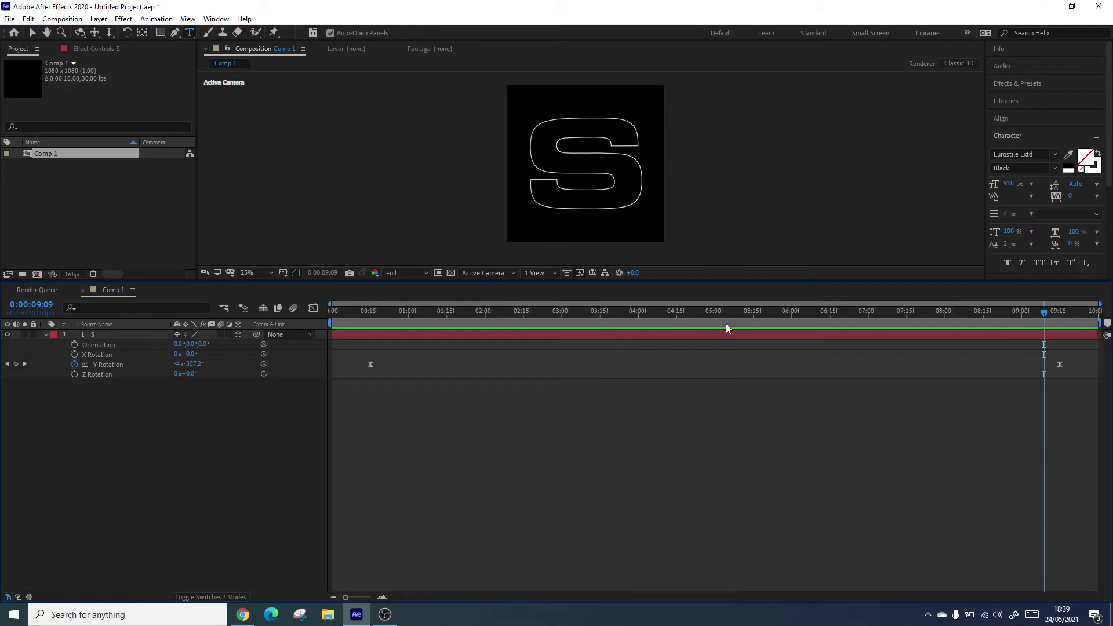
- Move the final Y Rotation keyframe to 06:00 and set it to -4x+0.0°
left_click_drag(1060, 364, 792, 364)
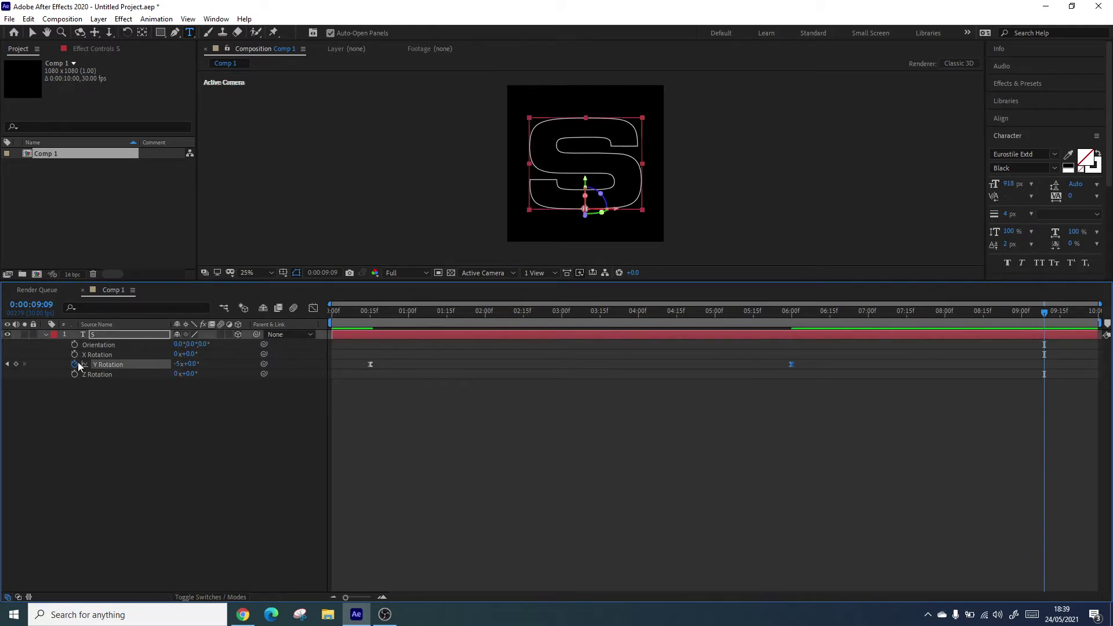
left_click(7, 364)
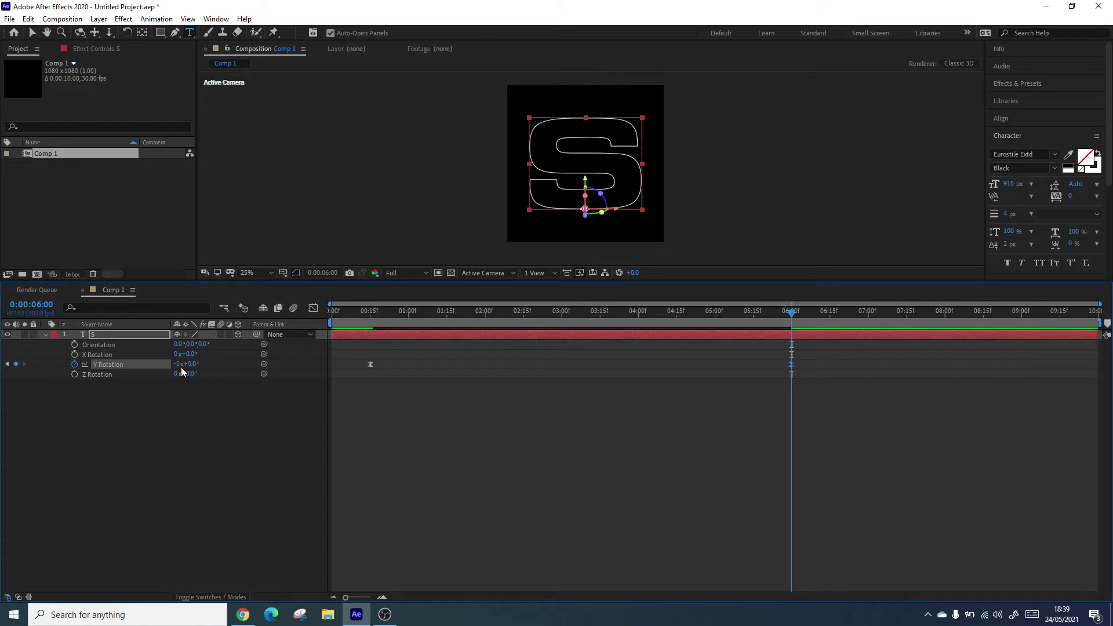
left_click(179, 364)
type("-4")
key("Return")
left_click(268, 448)
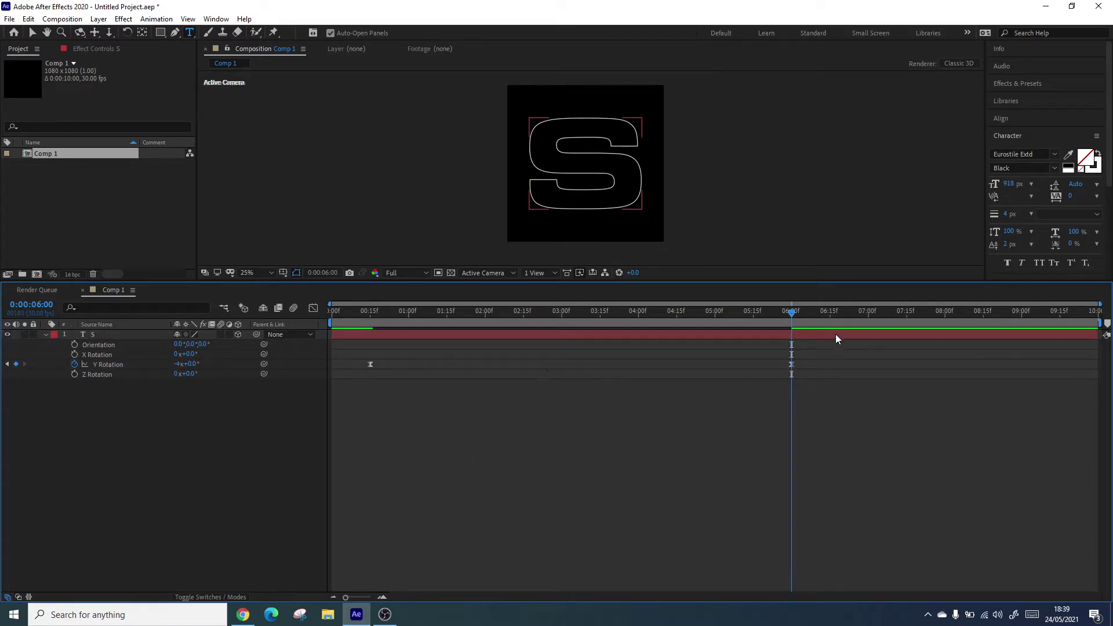
left_click(830, 316)
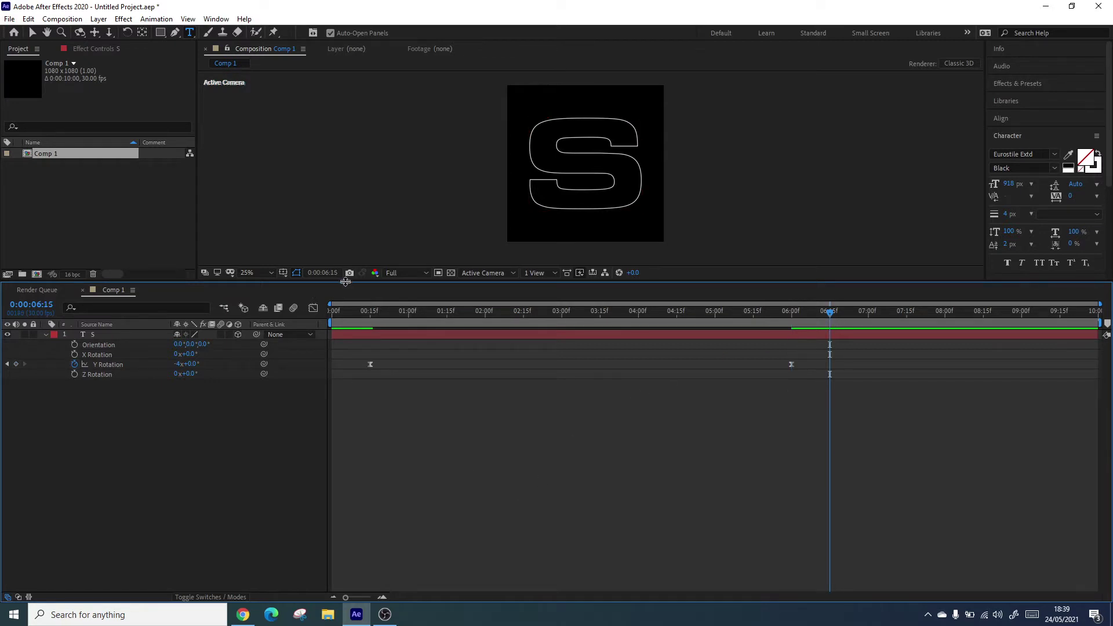
- Rename Comp 1 to Shape in the Project panel
left_click_drag(345, 282, 346, 378)
left_click(39, 182)
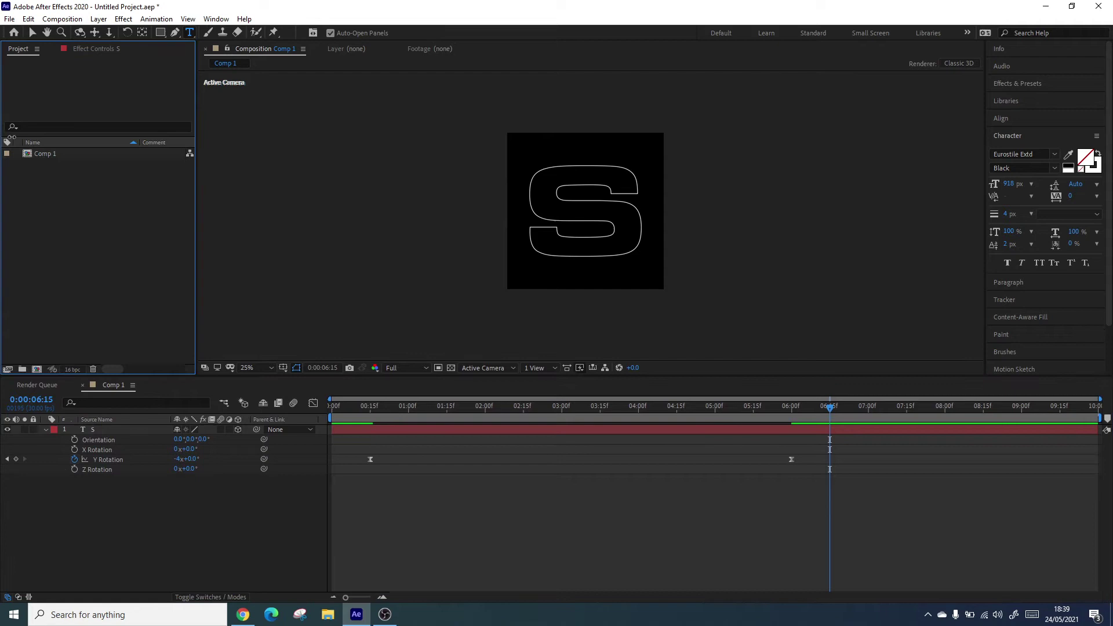
left_click(50, 155)
key("Return")
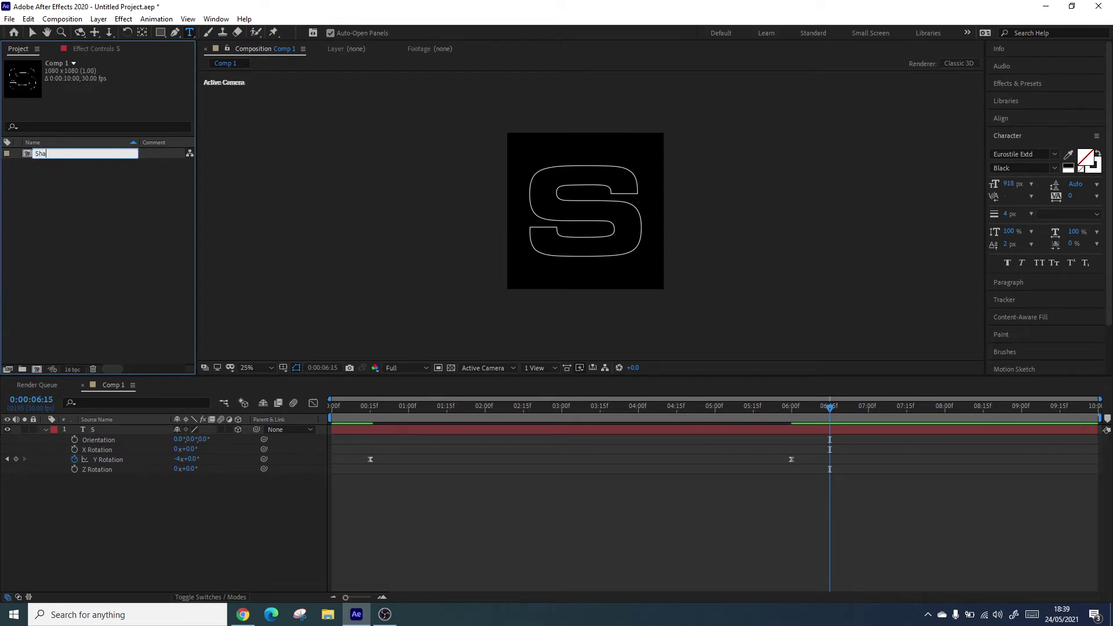
key("Return")
left_click(50, 167)
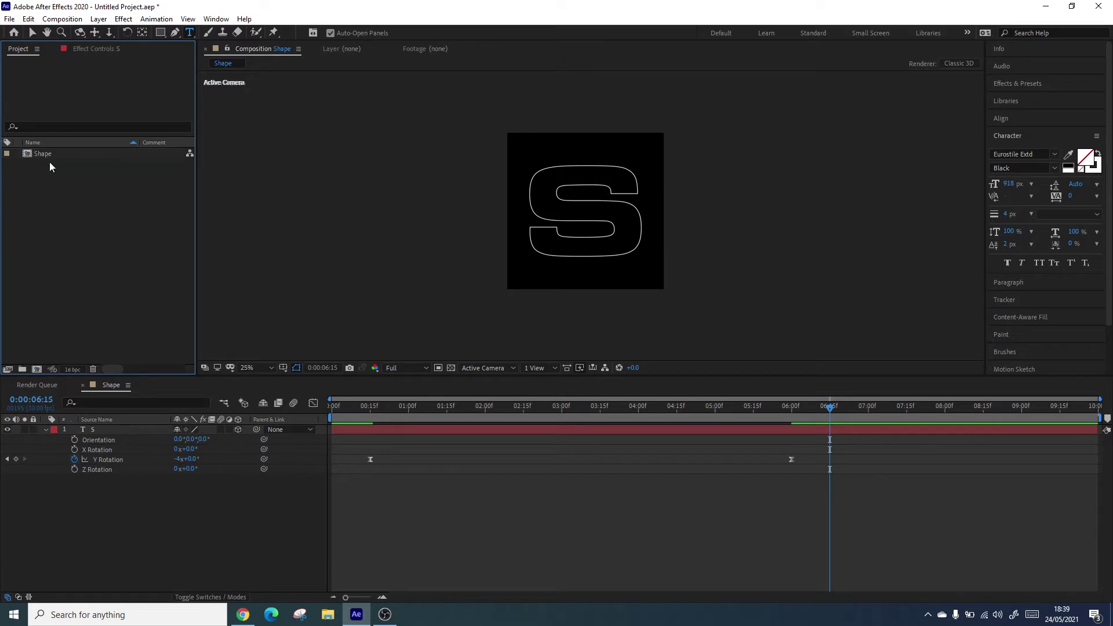
- Create a new 1080×1080 composition and name it Texture
right_click(50, 168)
left_click(105, 172)
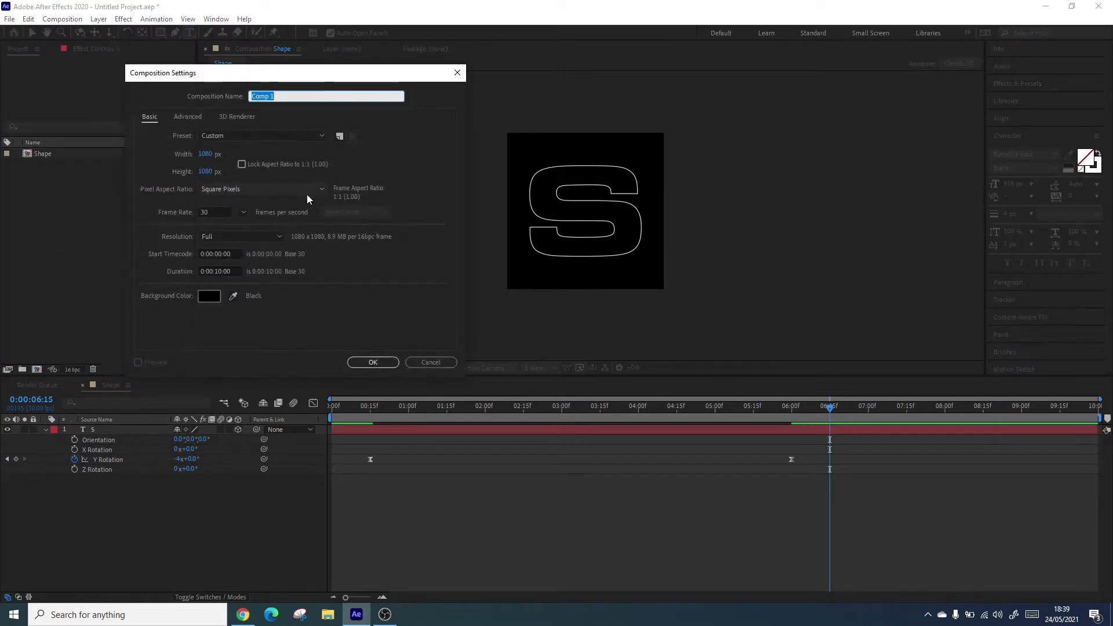
left_click(374, 363)
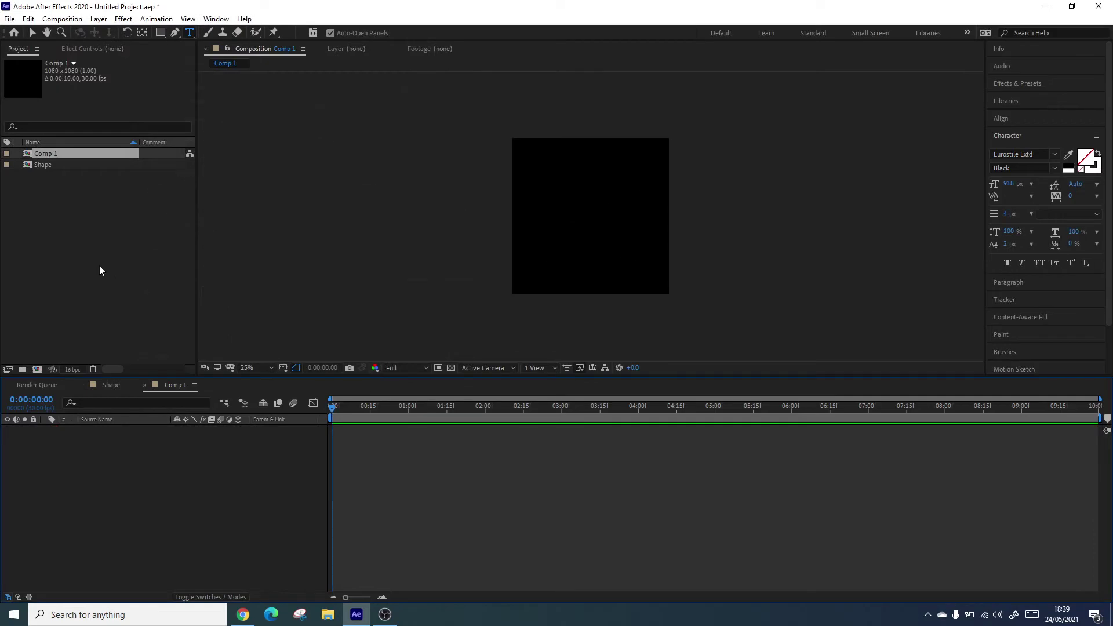
right_click(62, 154)
left_click(91, 340)
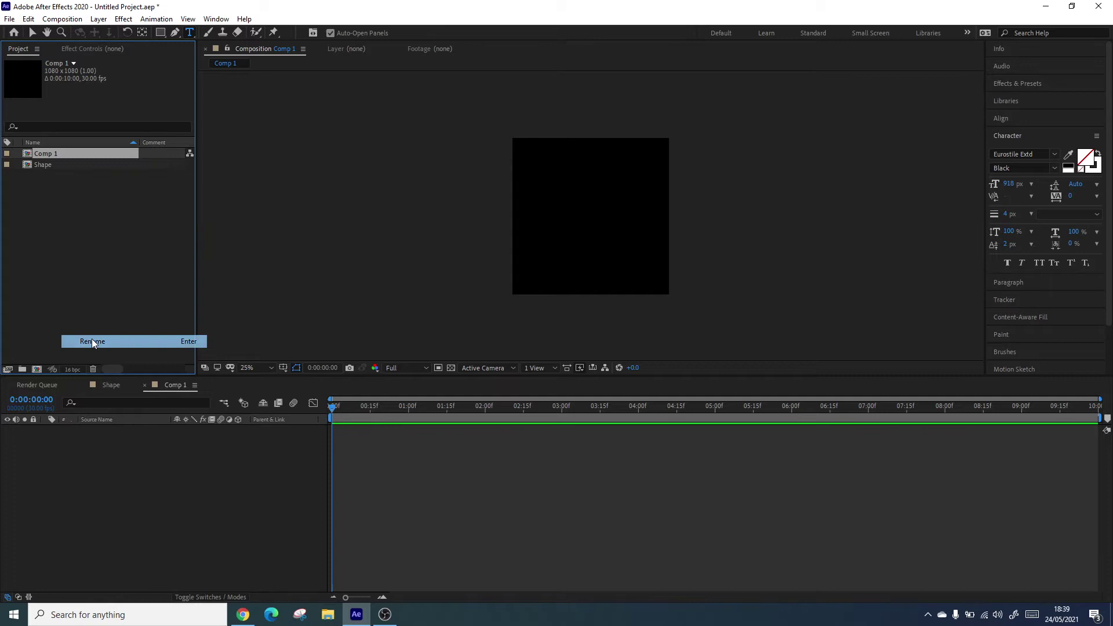
type("Texture")
key("Return")
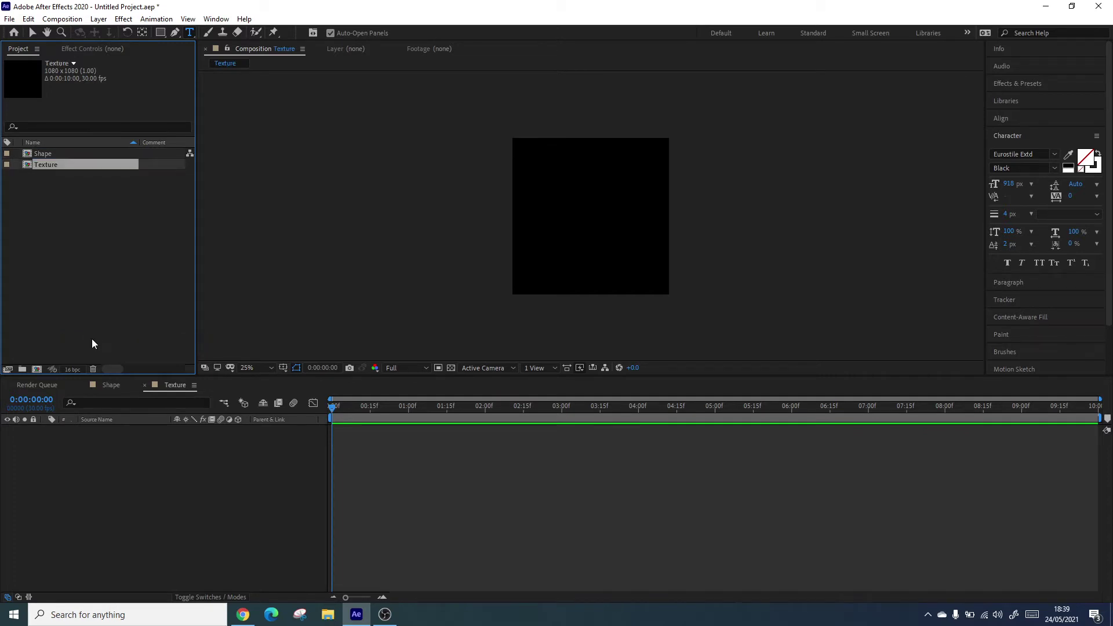
- Add a black solid layer to the Texture comp
right_click(154, 524)
mouse_move(229, 399)
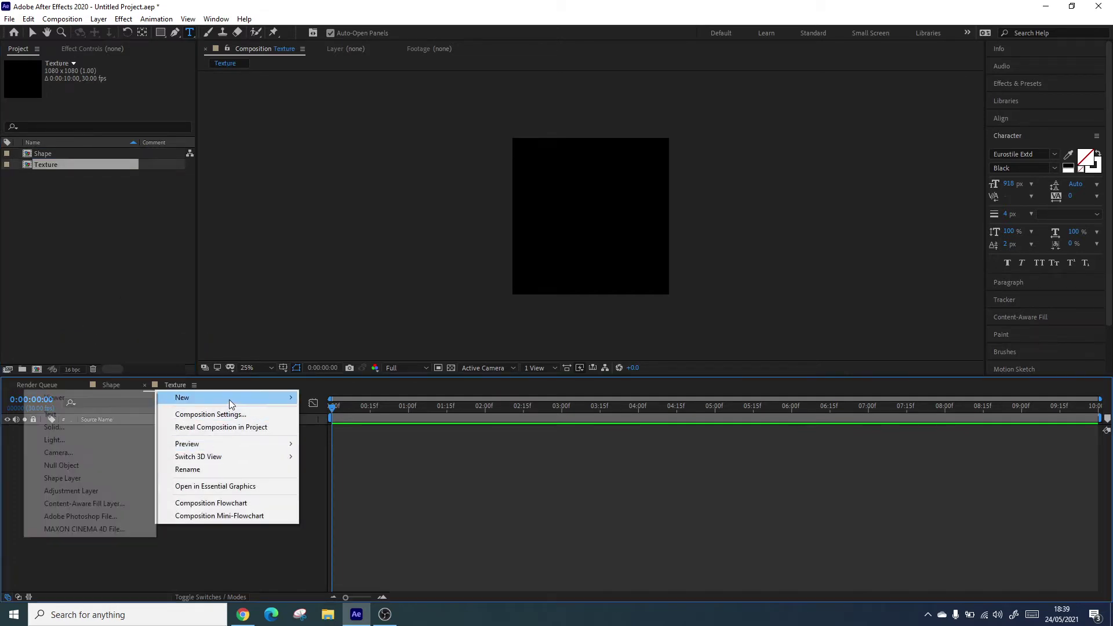
left_click(116, 427)
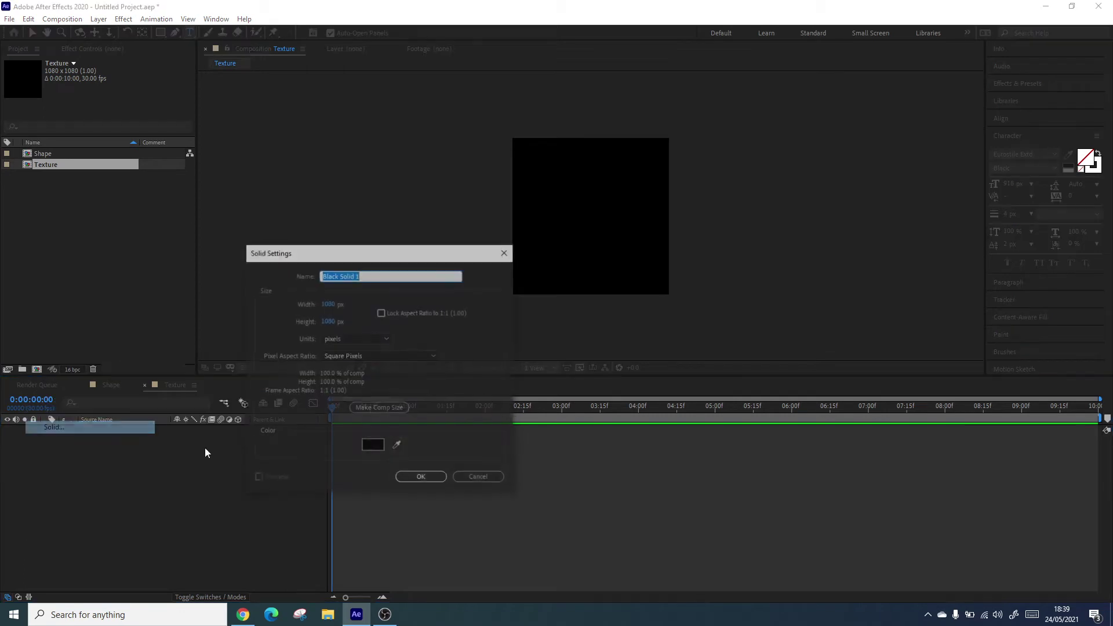
left_click(423, 478)
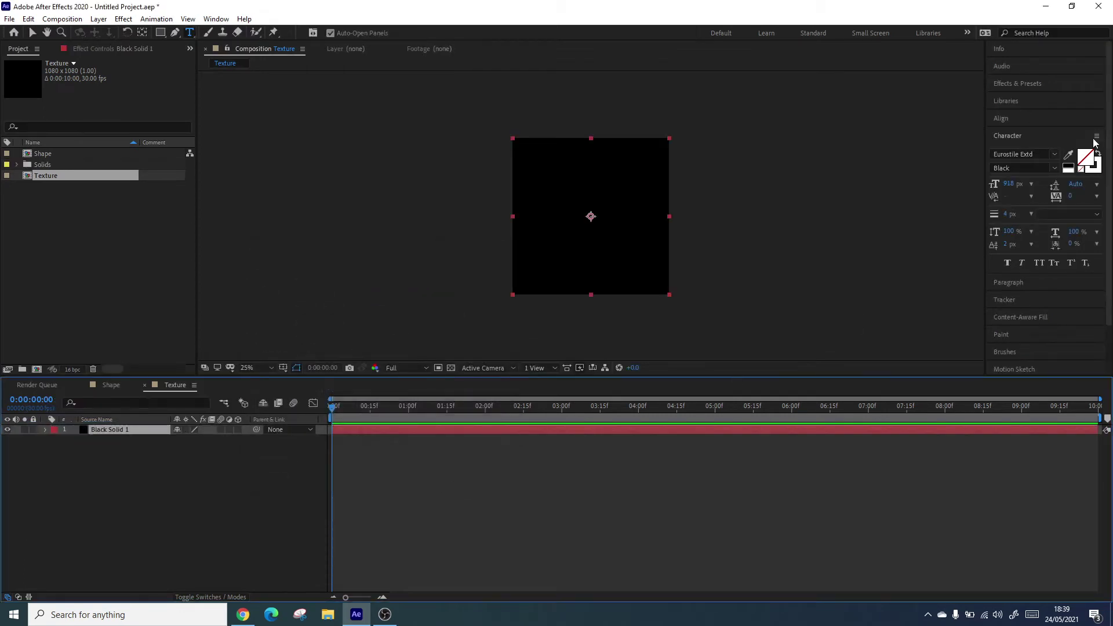
- Apply Gradient Ramp to the solid, starting the gradient at the comp's top edge
left_click(1015, 87)
left_click(1014, 96)
type("gradi")
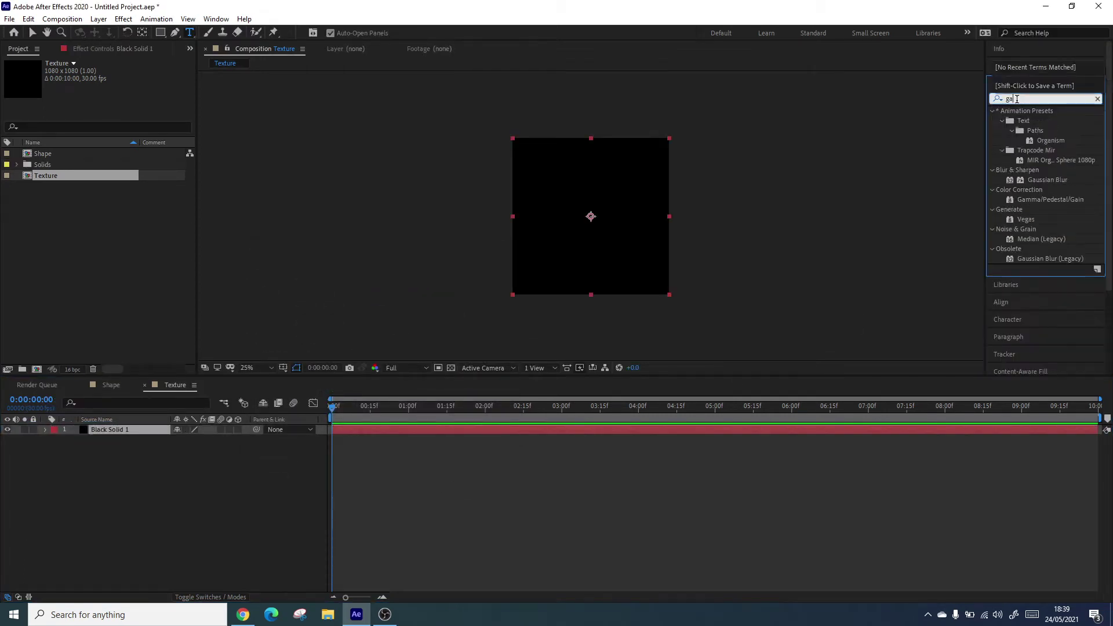
type("e")
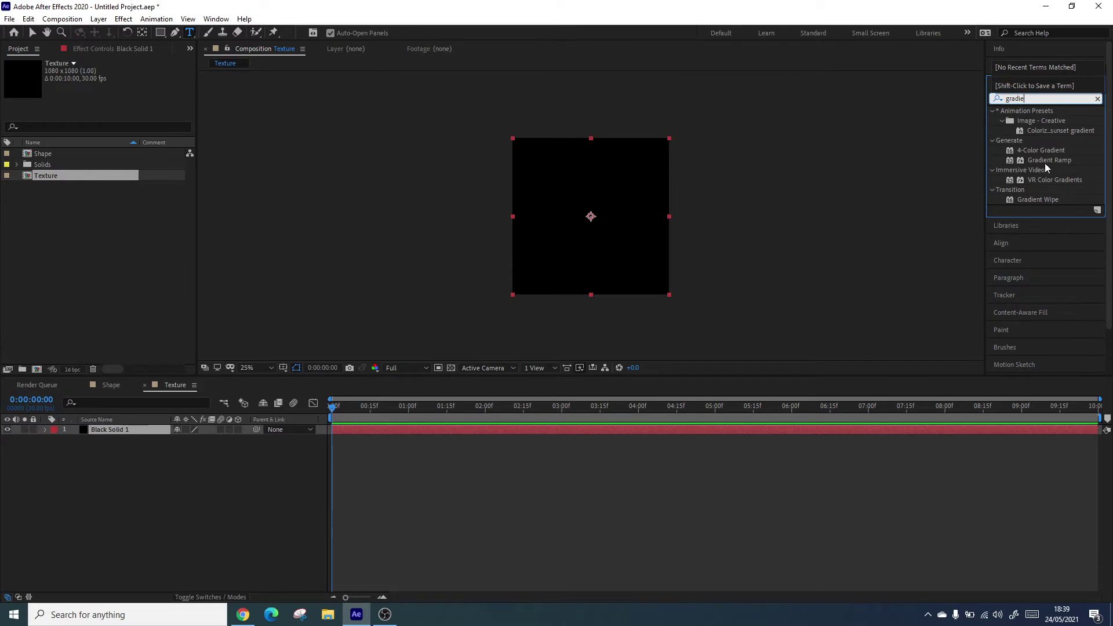
left_click_drag(1043, 162, 528, 283)
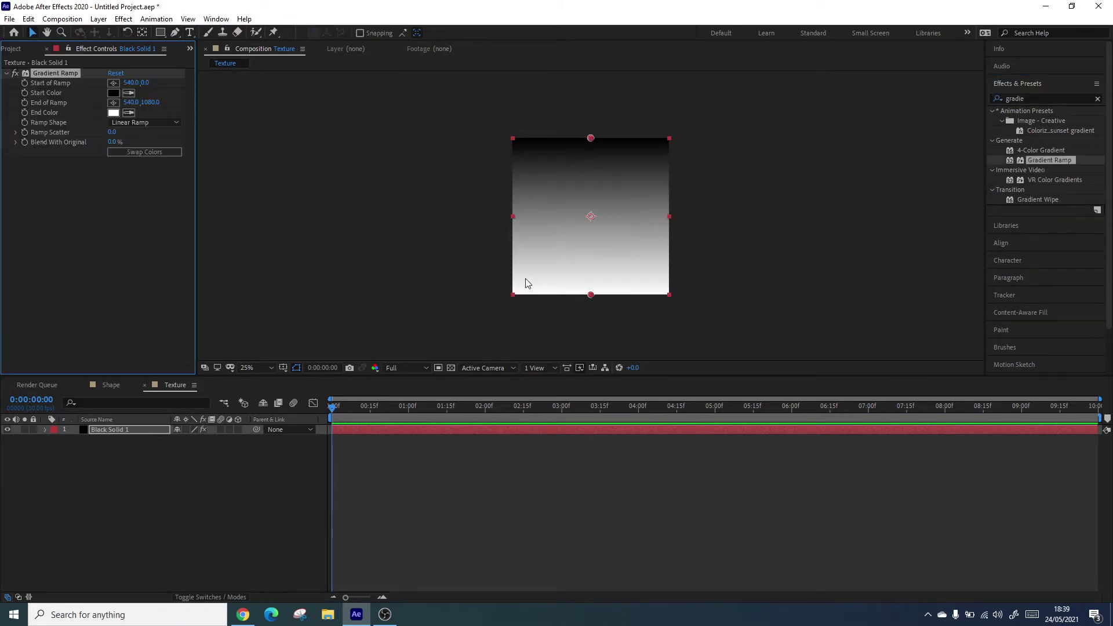
left_click(116, 87)
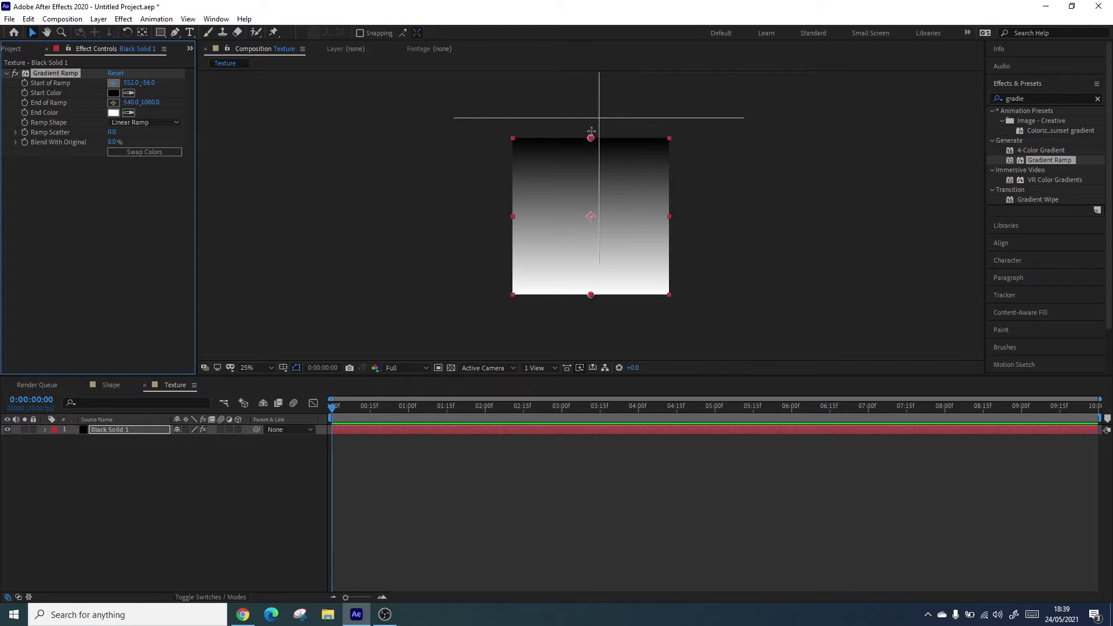
left_click(591, 138)
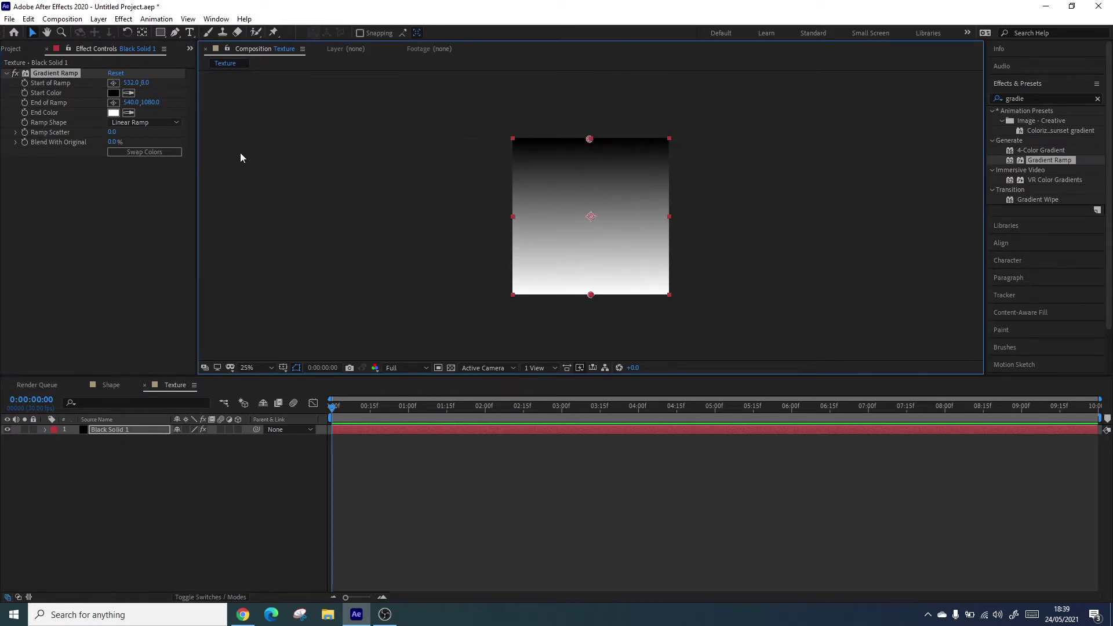
- Add Posterize to the gradient solid and set its Level to 40
double_click(1034, 102)
type("poster")
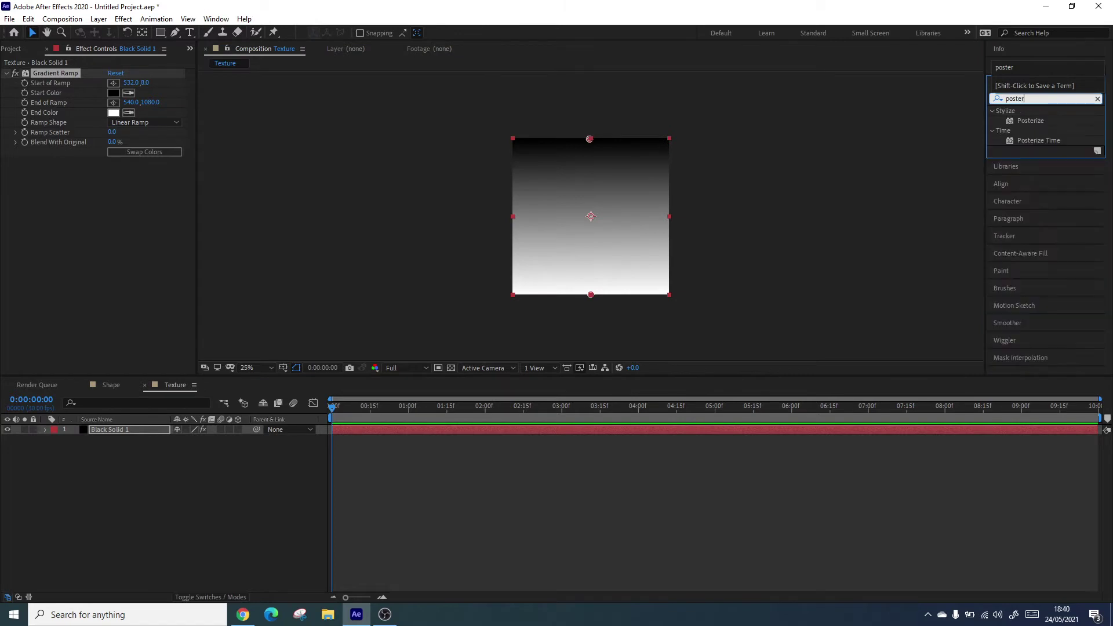
left_click_drag(1030, 119, 606, 264)
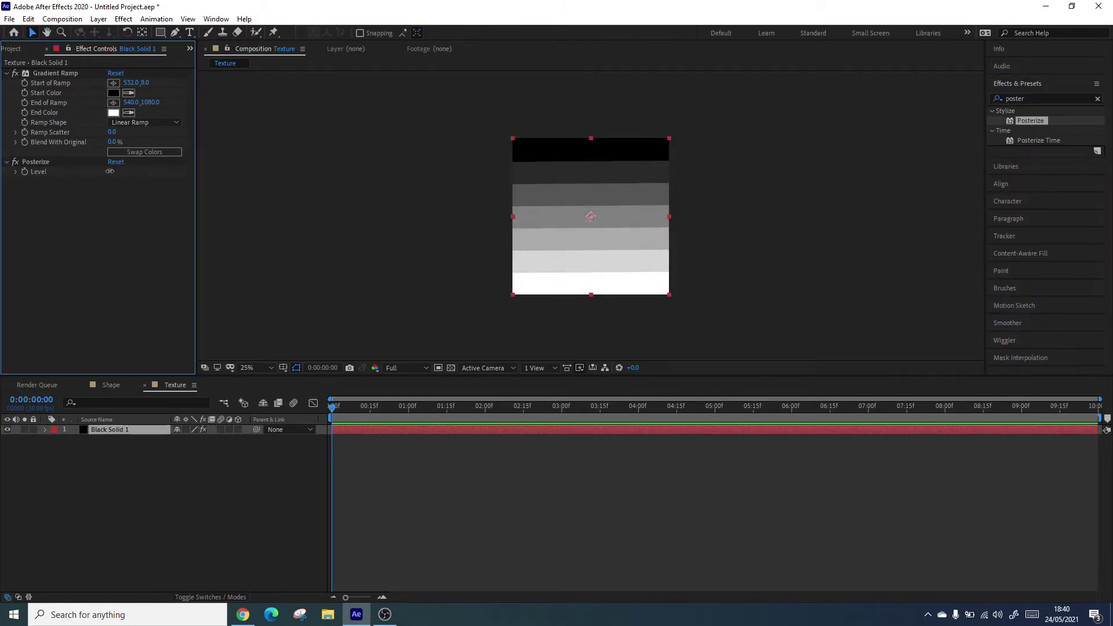
mouse_move(107, 171)
left_mouse_down()
mouse_move(2, 170)
mouse_move(151, 171)
mouse_move(69, 171)
mouse_move(123, 172)
left_mouse_up()
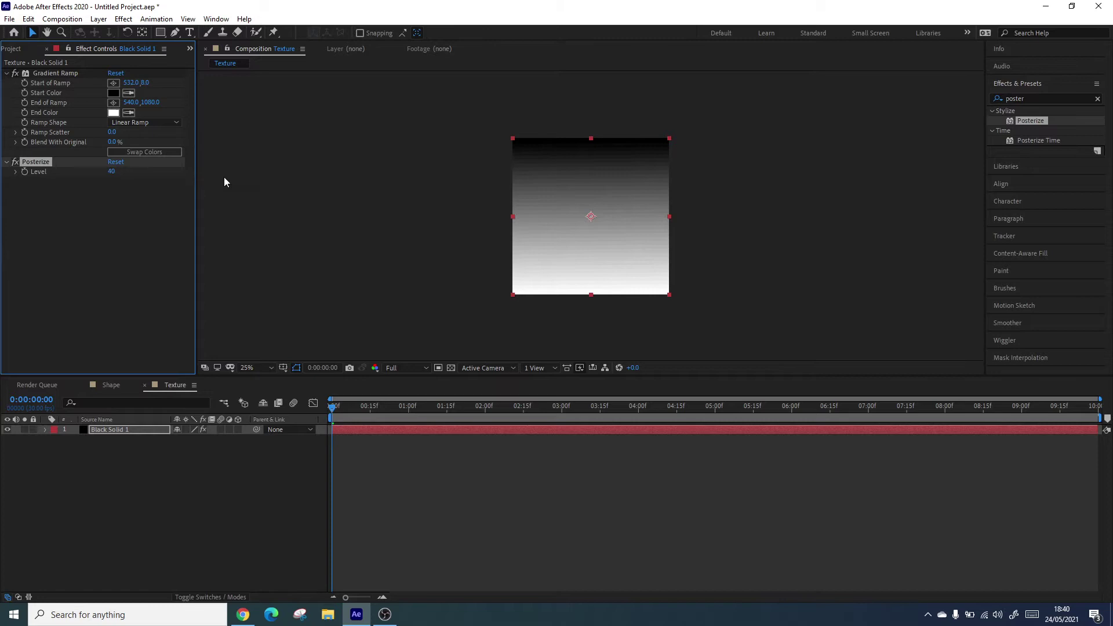
left_click(115, 261)
left_click(19, 50)
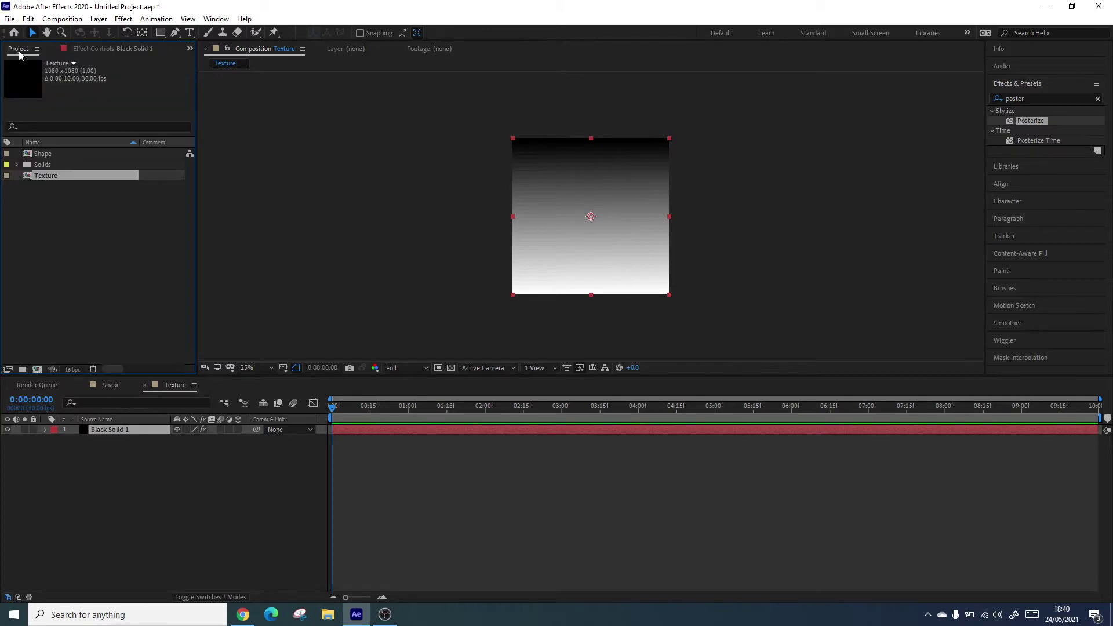
left_click(51, 164)
left_click(63, 154)
left_click(74, 271)
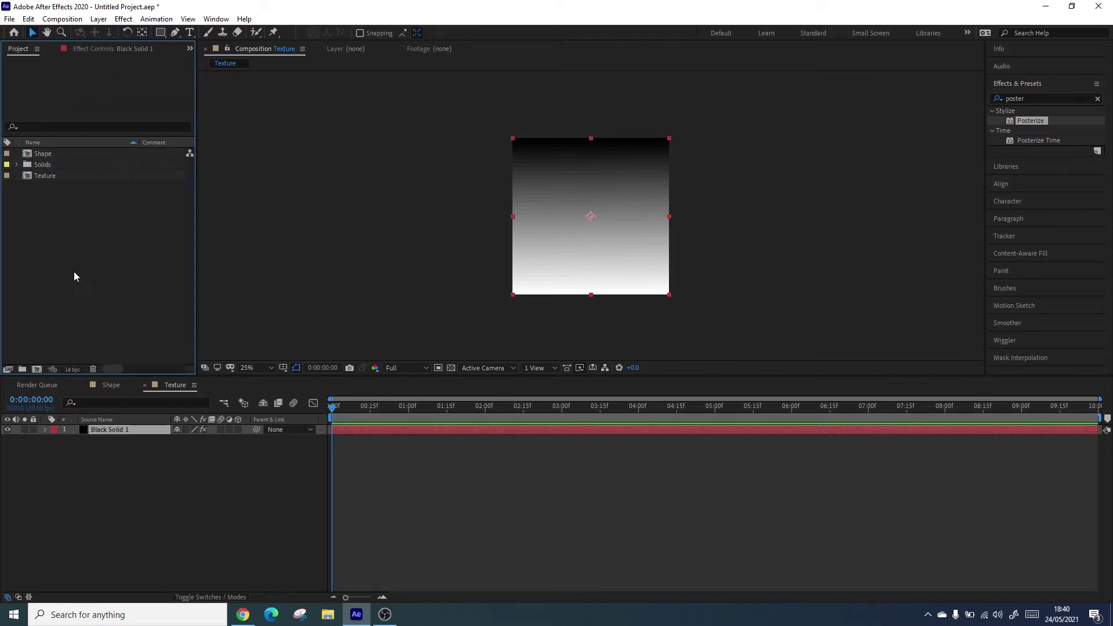
- Make a 1080×1080 comp called Stack with the Shape comp above the Texture comp
right_click(62, 240)
left_click(94, 244)
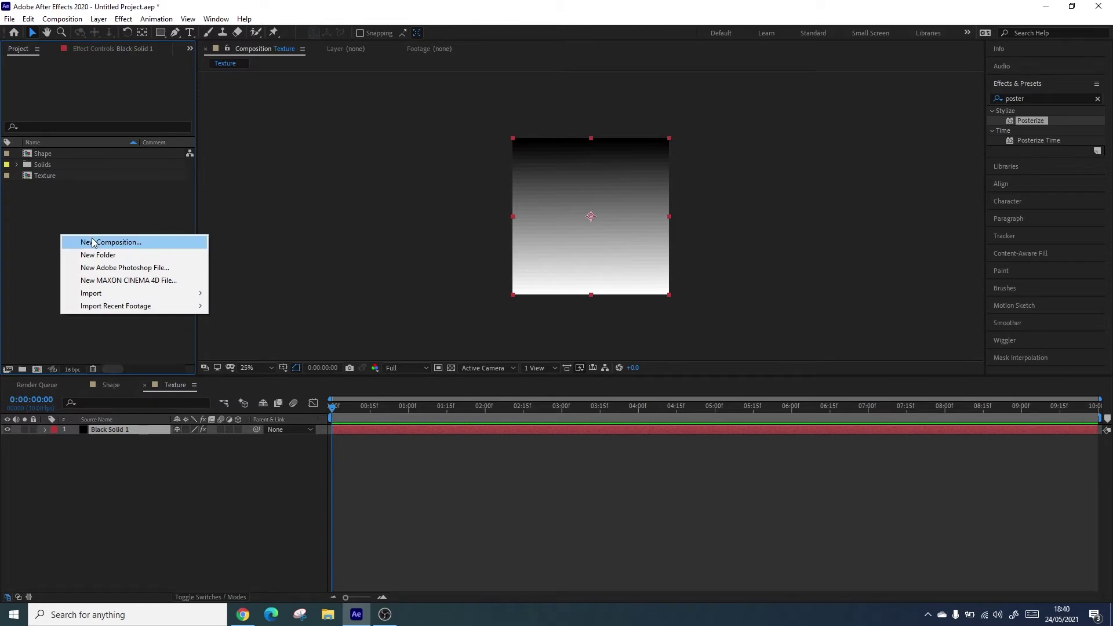
type("M")
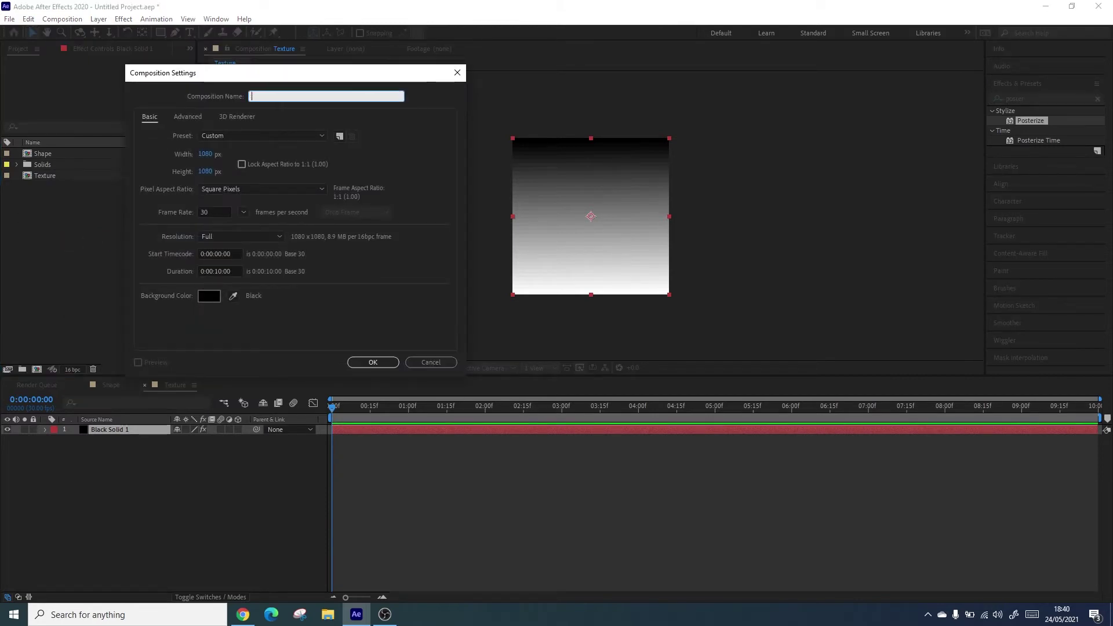
type("Stack")
left_click(382, 366)
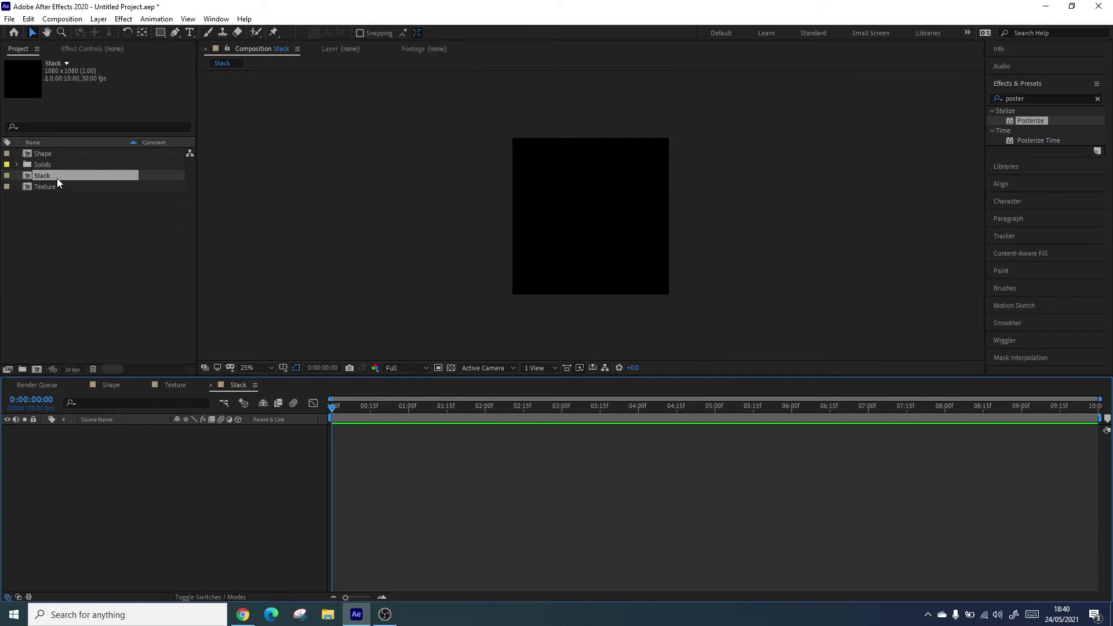
left_click_drag(51, 153, 127, 454)
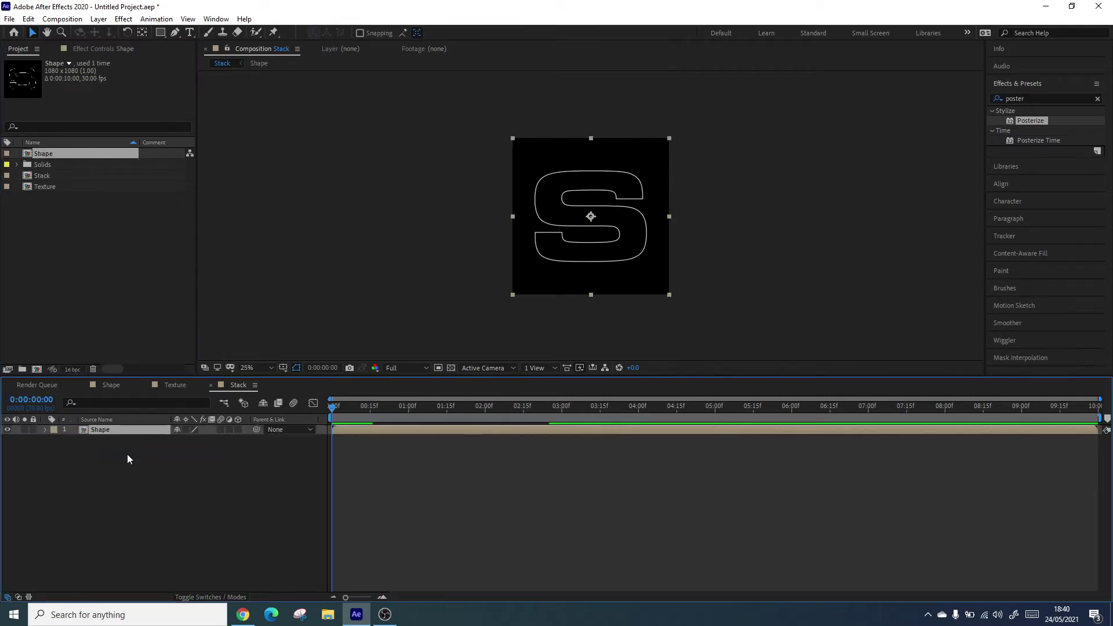
left_click(96, 322)
left_click_drag(51, 186, 151, 481)
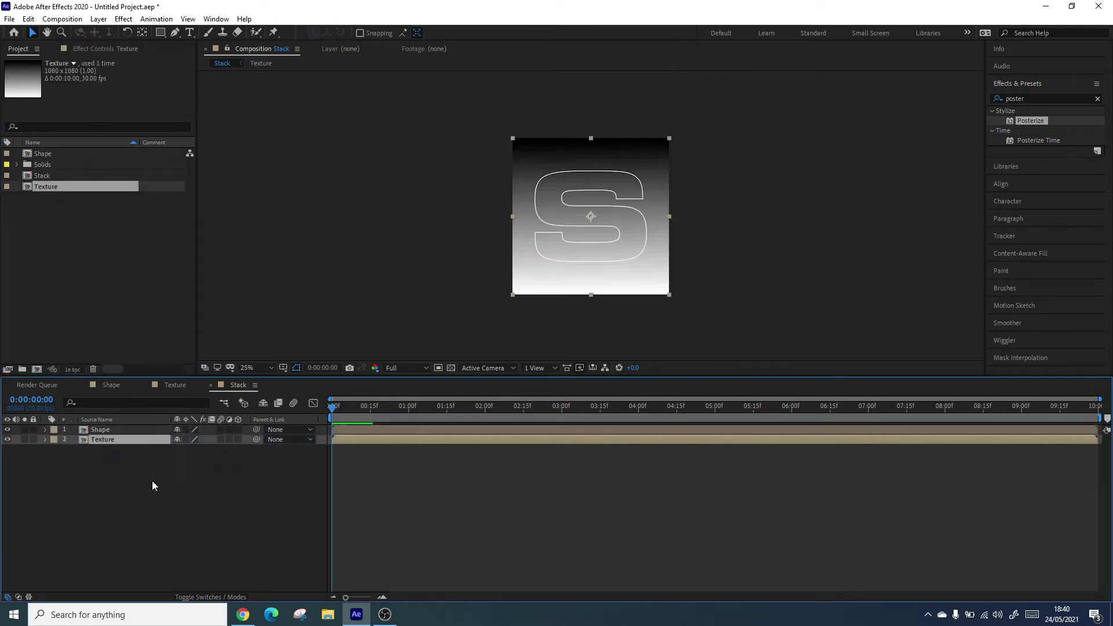
left_click(110, 440)
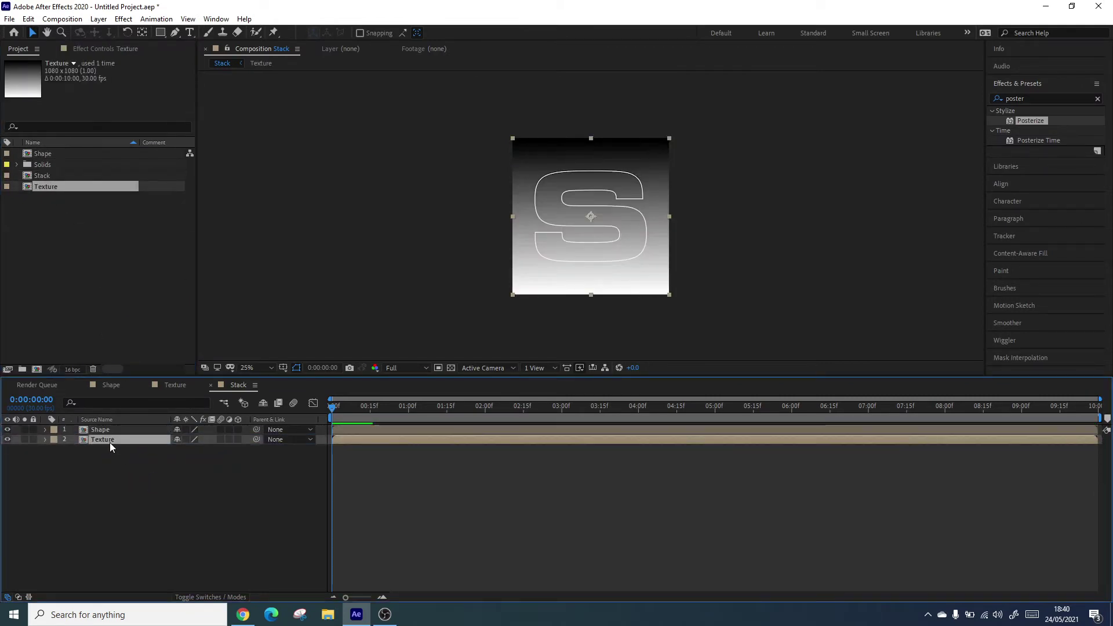
- Hide Texture and apply Time Displacement to Shape, using 2. Texture as the displacement layer
left_click(7, 440)
left_click(142, 429)
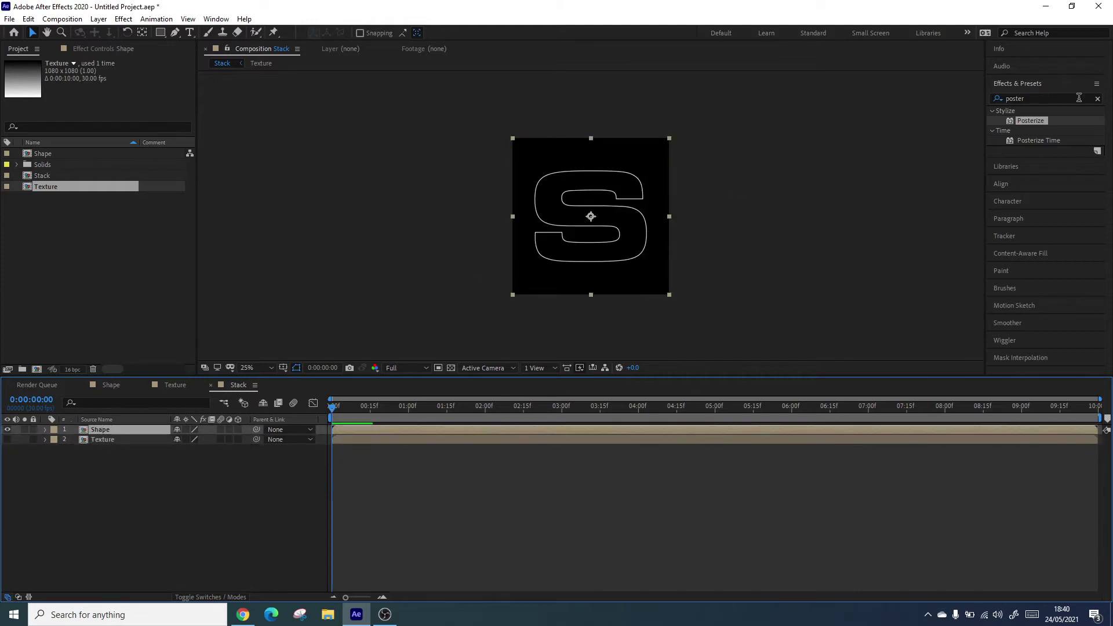
left_click(1050, 98)
type("displa")
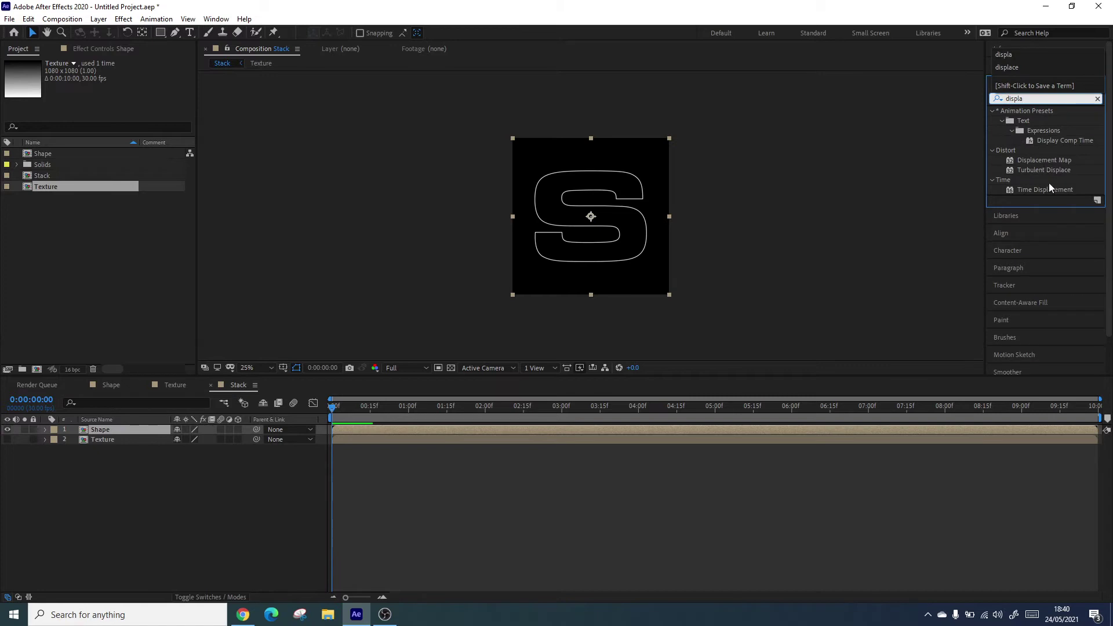
left_click_drag(1047, 189, 924, 430)
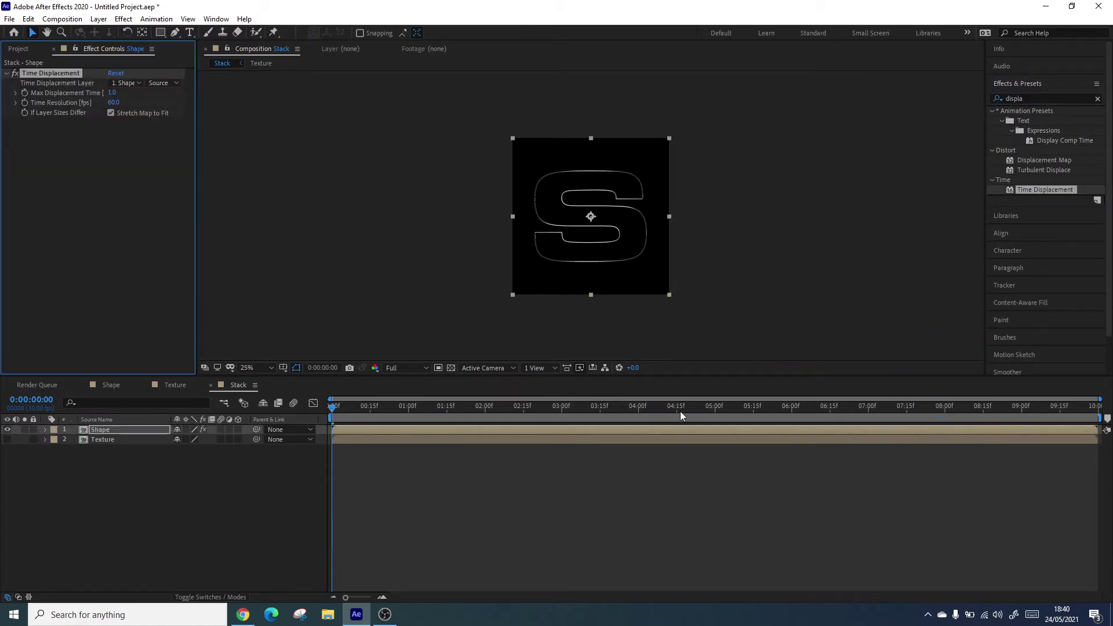
scroll(551, 231, "up", 2)
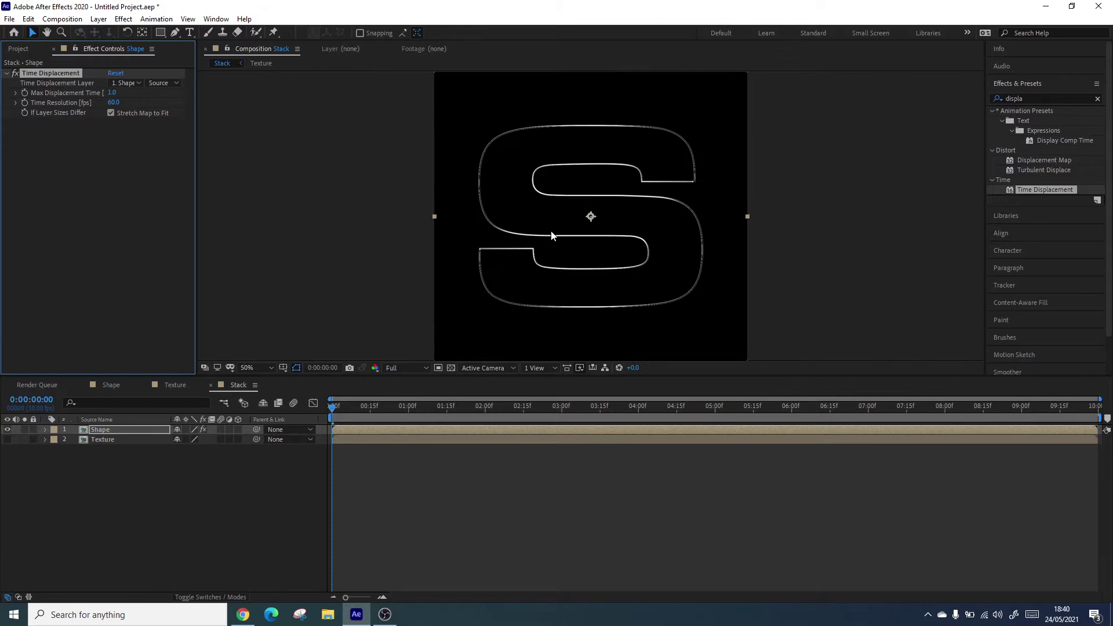
left_click(130, 83)
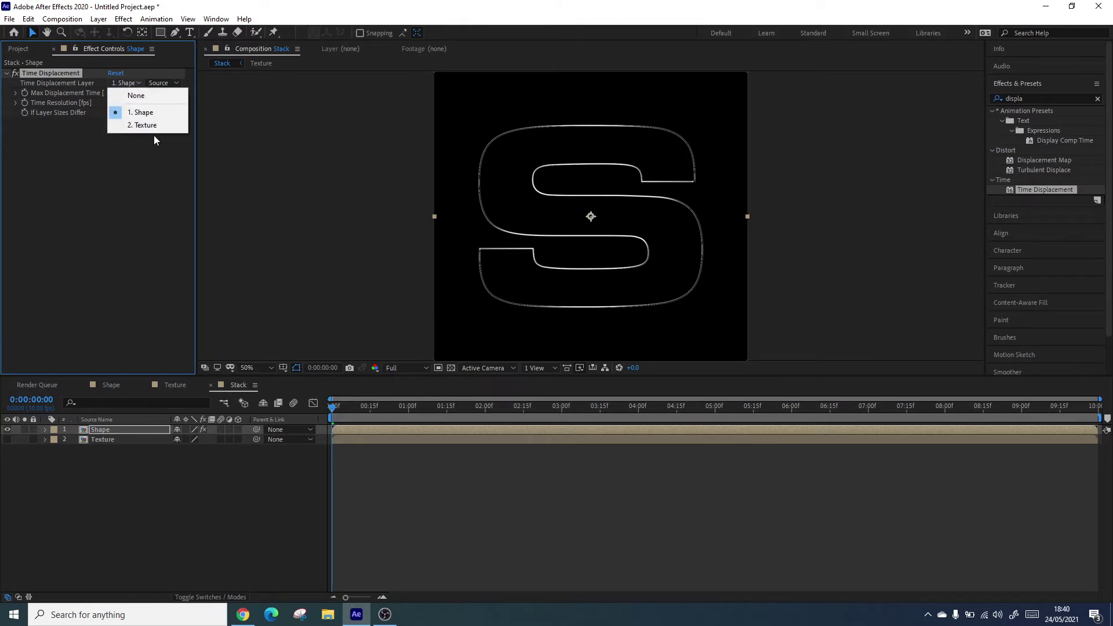
left_click(154, 131)
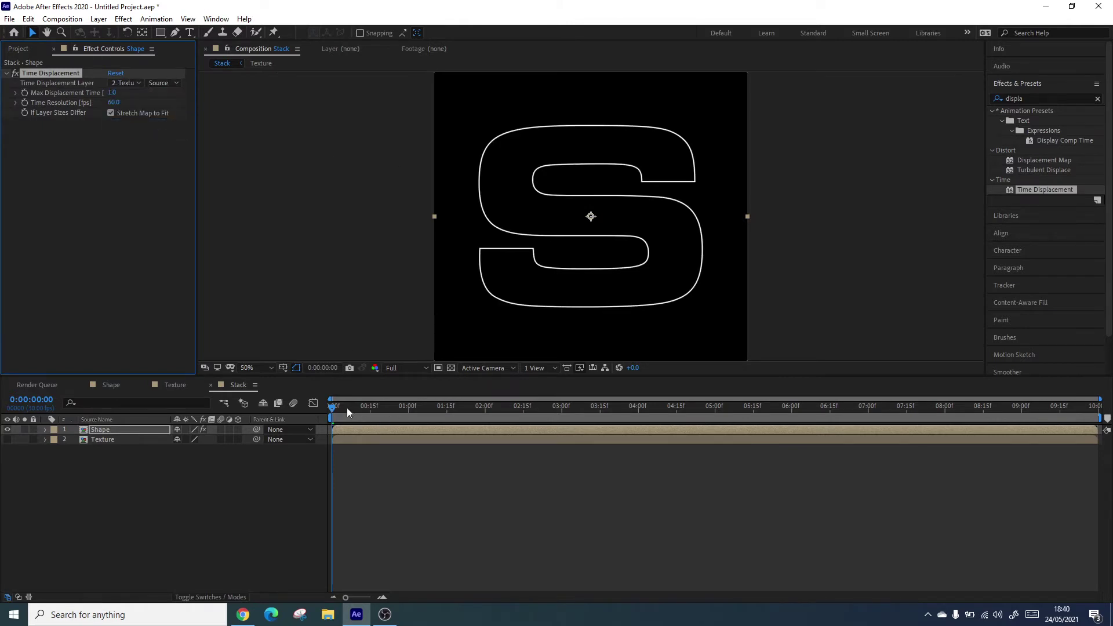
- Scrub and play back the Stack comp to preview the glitching S
left_click_drag(347, 408, 844, 407)
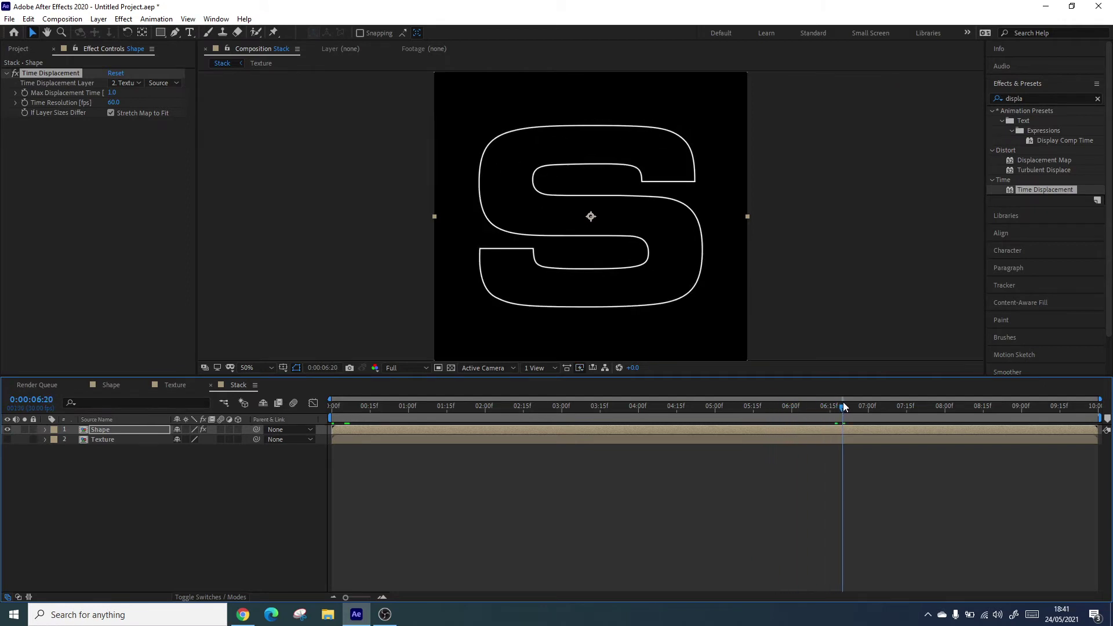
left_click_drag(358, 419, 300, 392)
key("space")
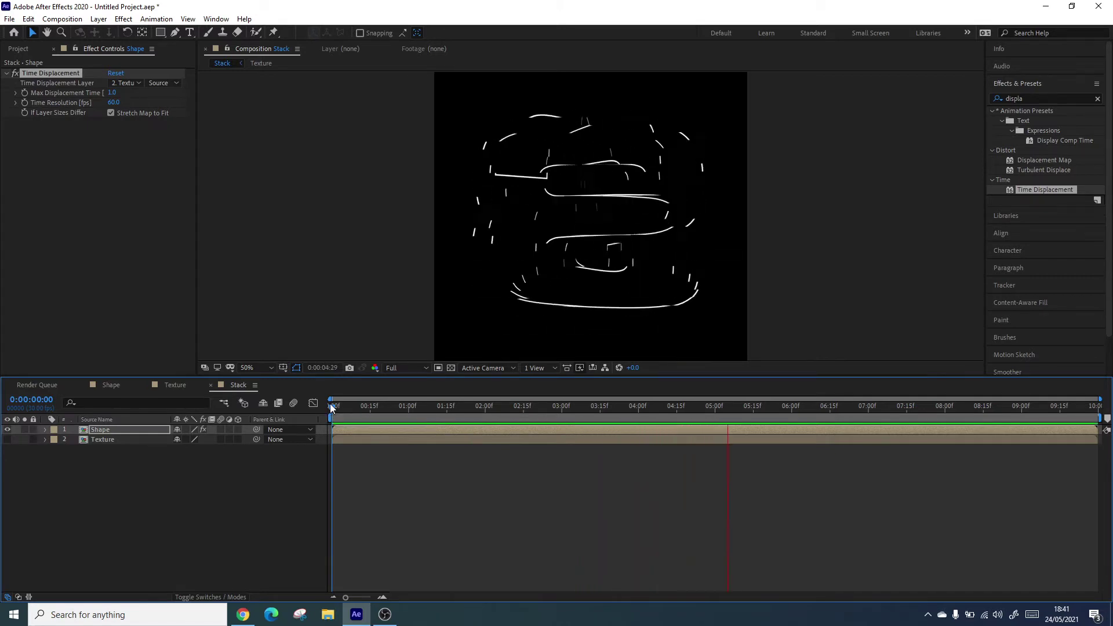
key("space")
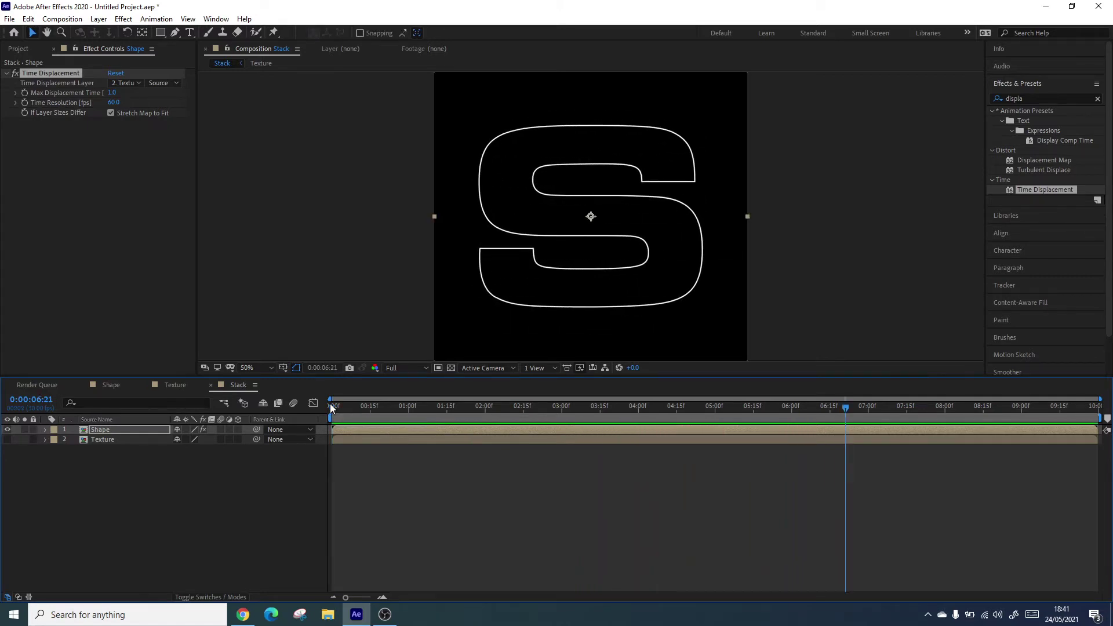
- Create a new composition named Final
left_click(17, 49)
right_click(92, 248)
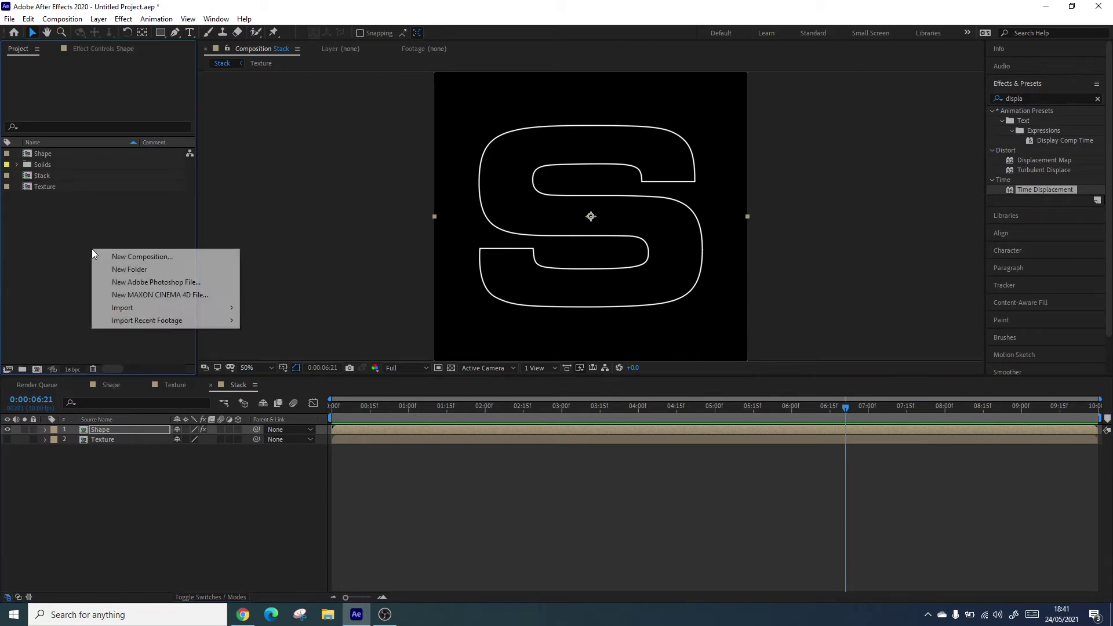
left_click(137, 258)
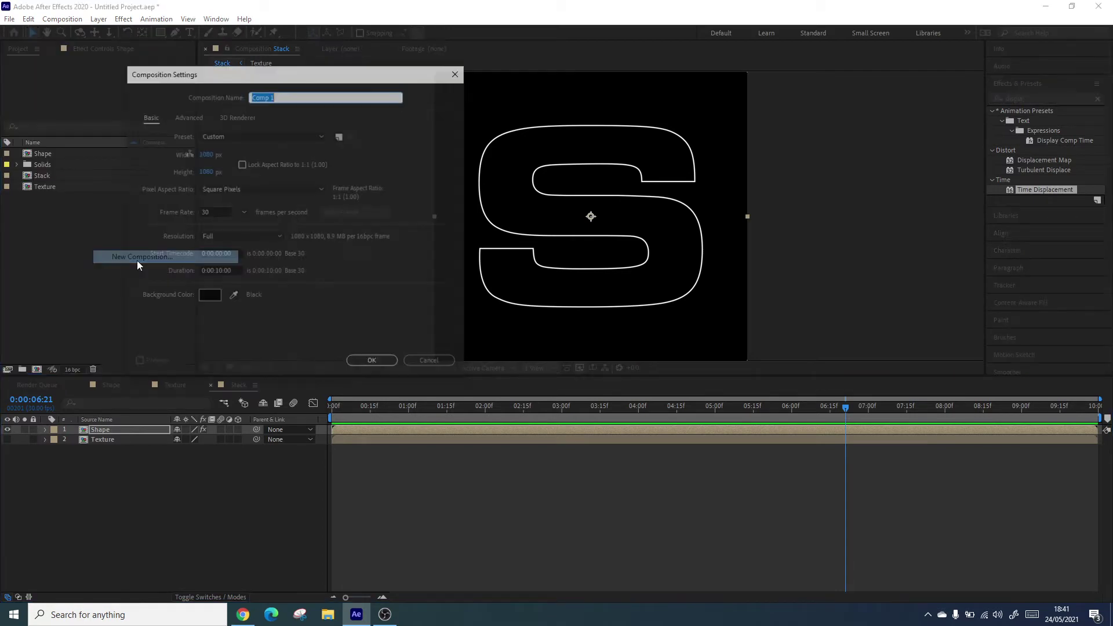
type("Main")
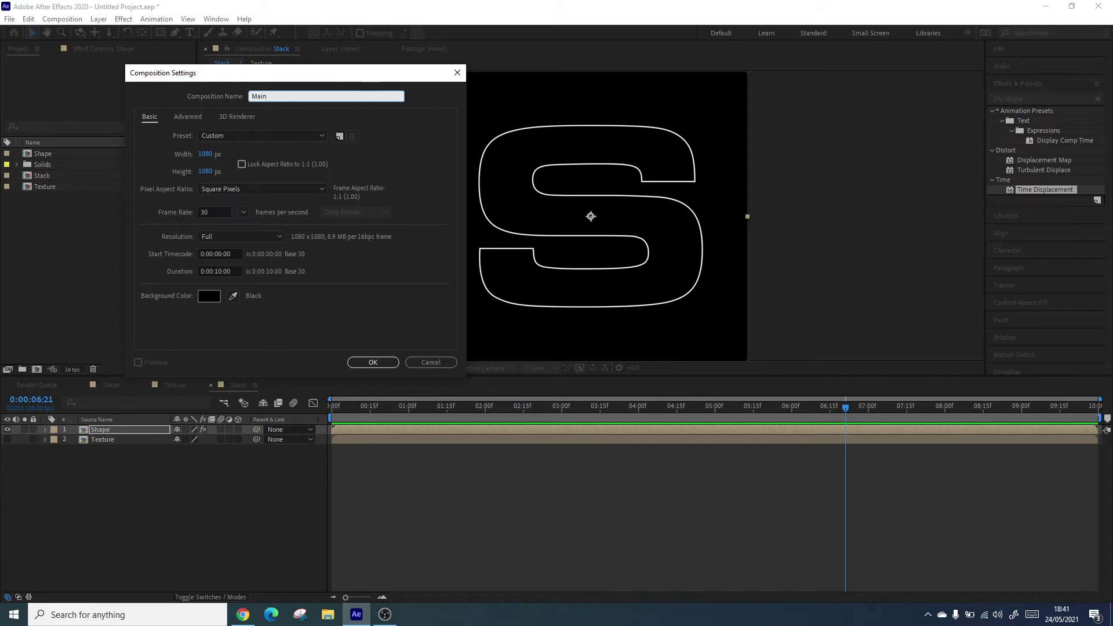
key("BackSpace")
key("BackSpace")
key("BackSpace")
key("Return")
- Add the Stack comp to the Final timeline and duplicate it into three Stack layers
left_click(92, 267)
left_click(57, 168)
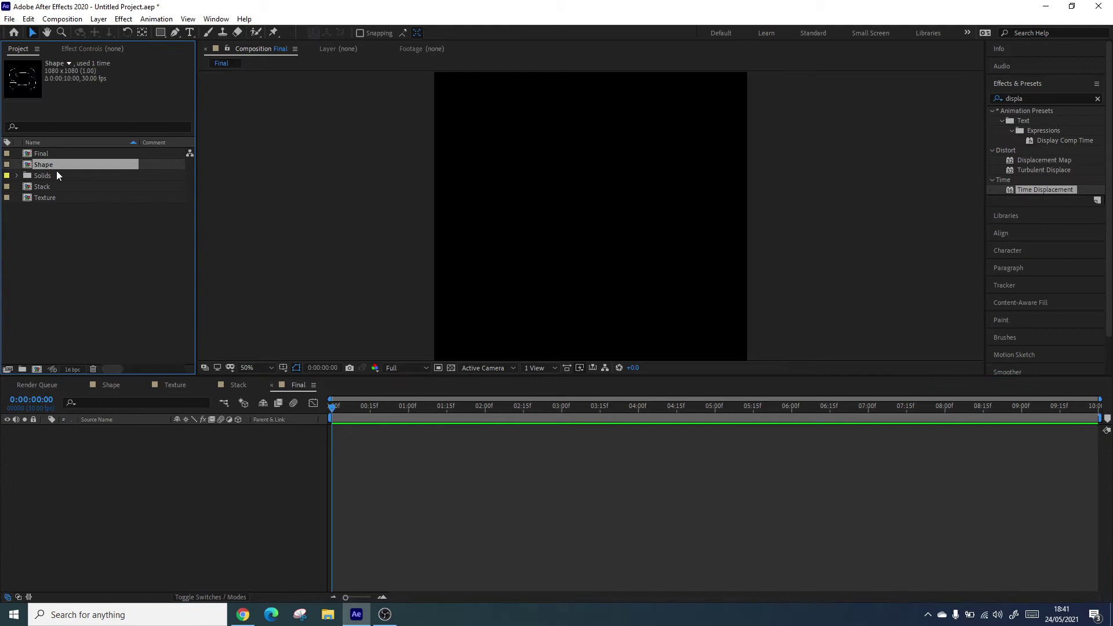
left_click(54, 193)
left_click(53, 189)
left_click_drag(61, 190, 177, 481)
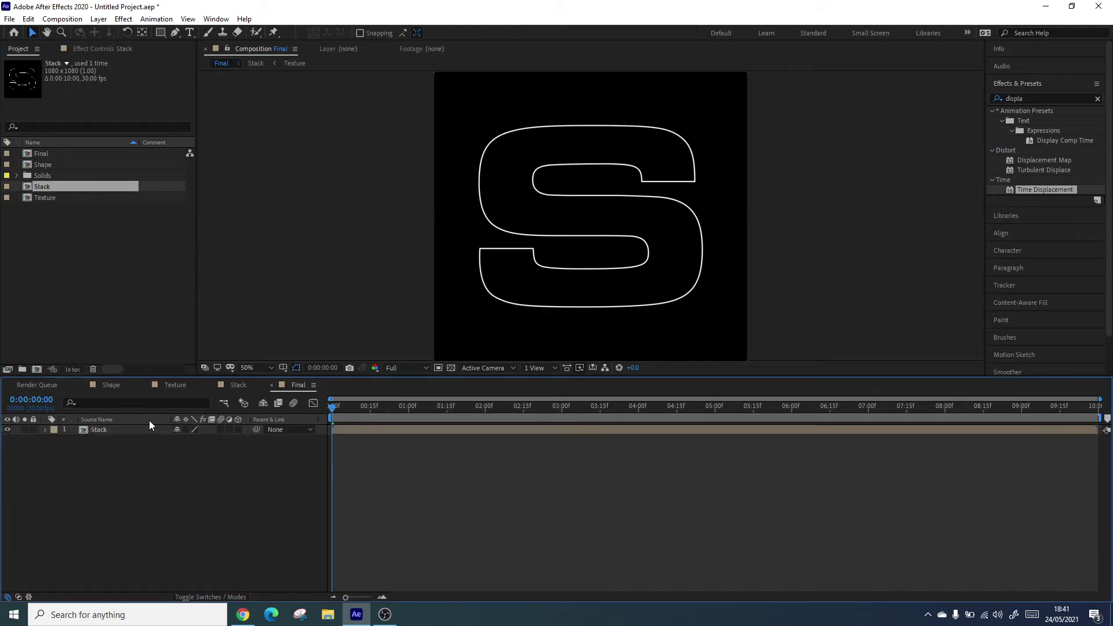
left_click(124, 430)
key("ctrl+d")
key("ctrl+d")
left_click(203, 529)
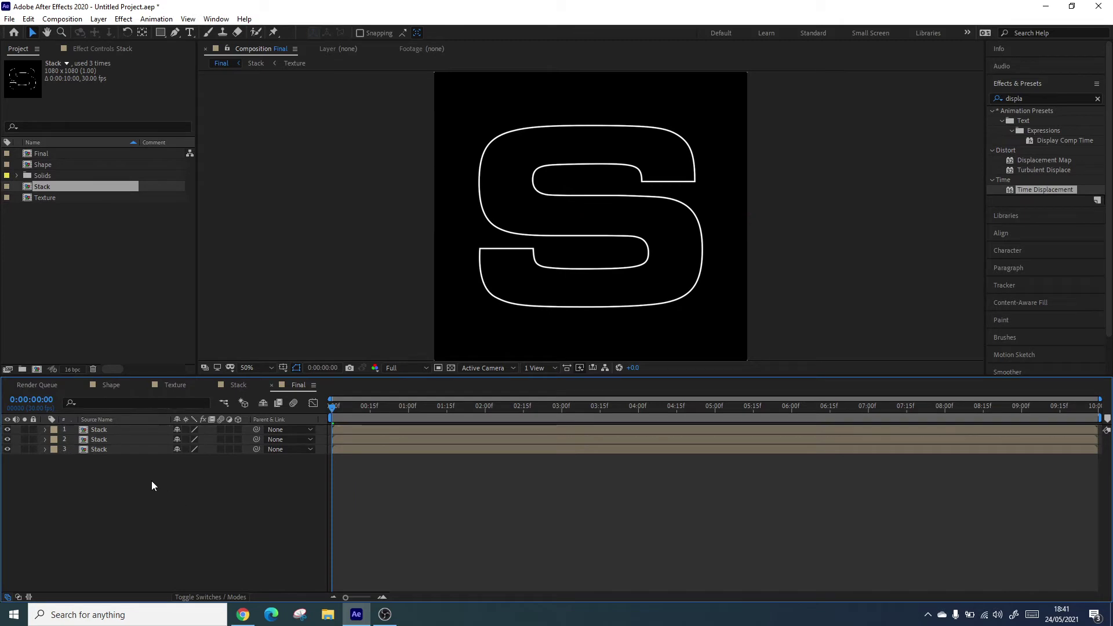
left_click(99, 441)
left_click(106, 450)
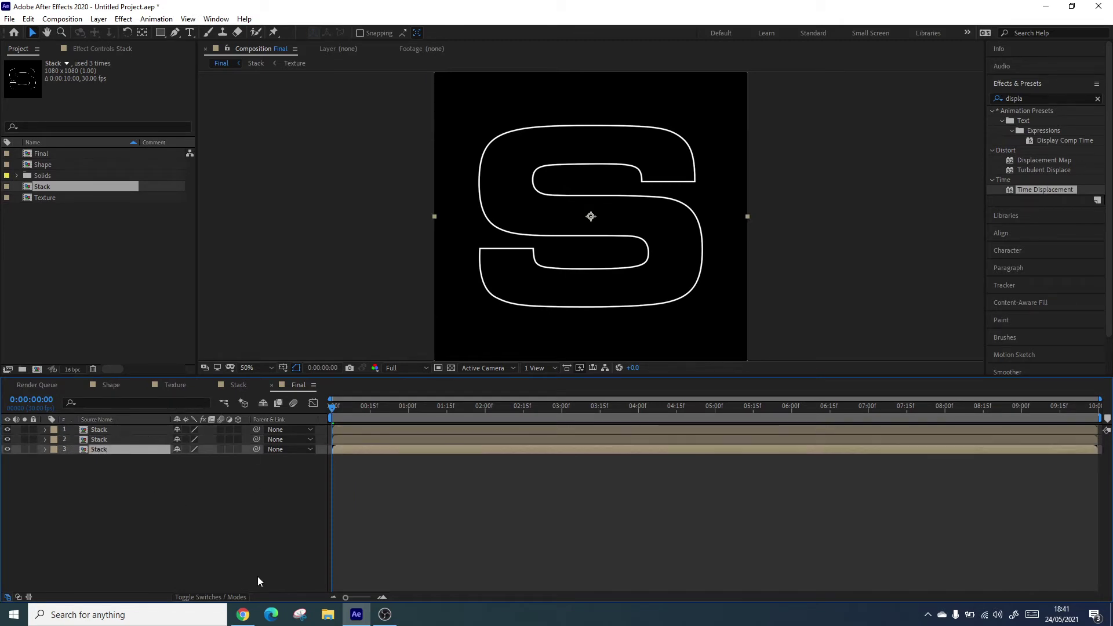
- Set the top two Stack layers to Screen blending, leaving the bottom one Normal
left_click(223, 597)
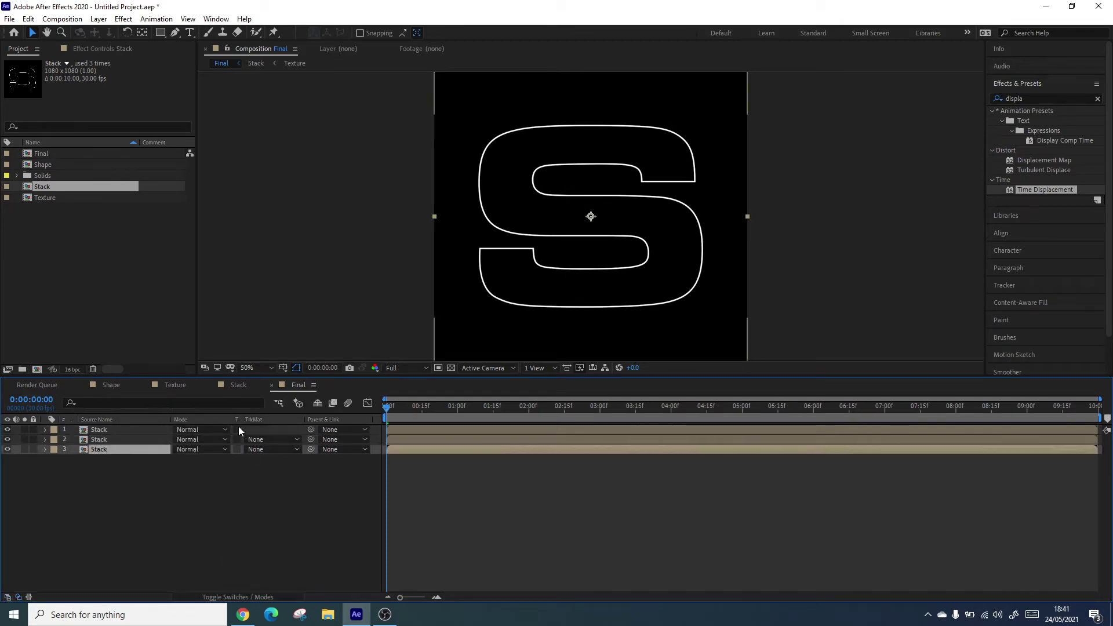
left_click(117, 430)
left_click(107, 441, "shift")
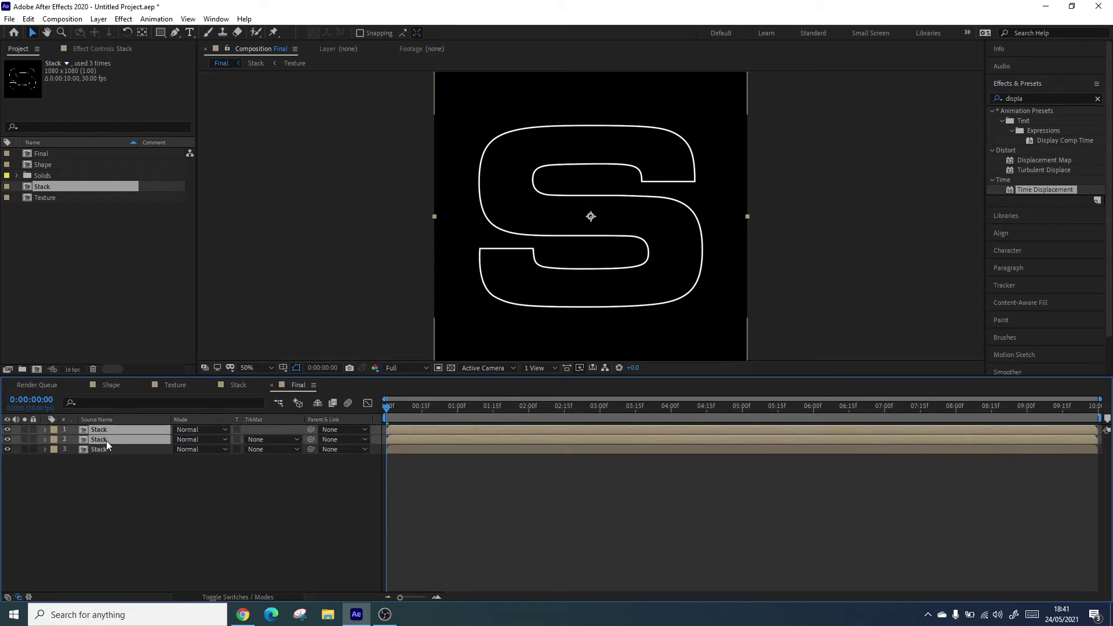
left_click(203, 443)
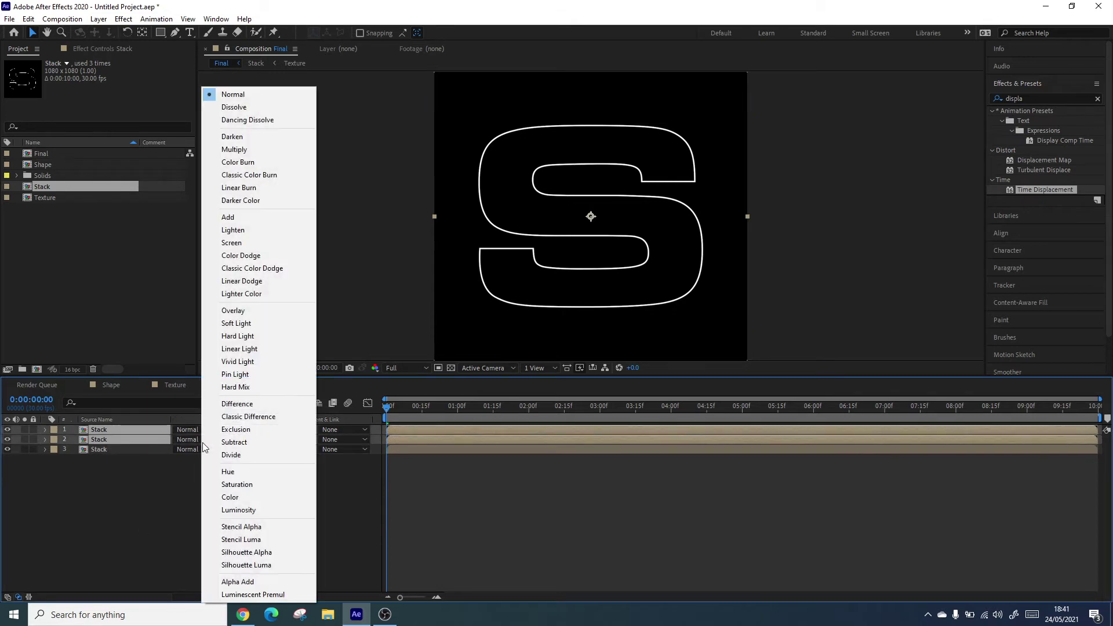
left_click(245, 244)
left_click(250, 495)
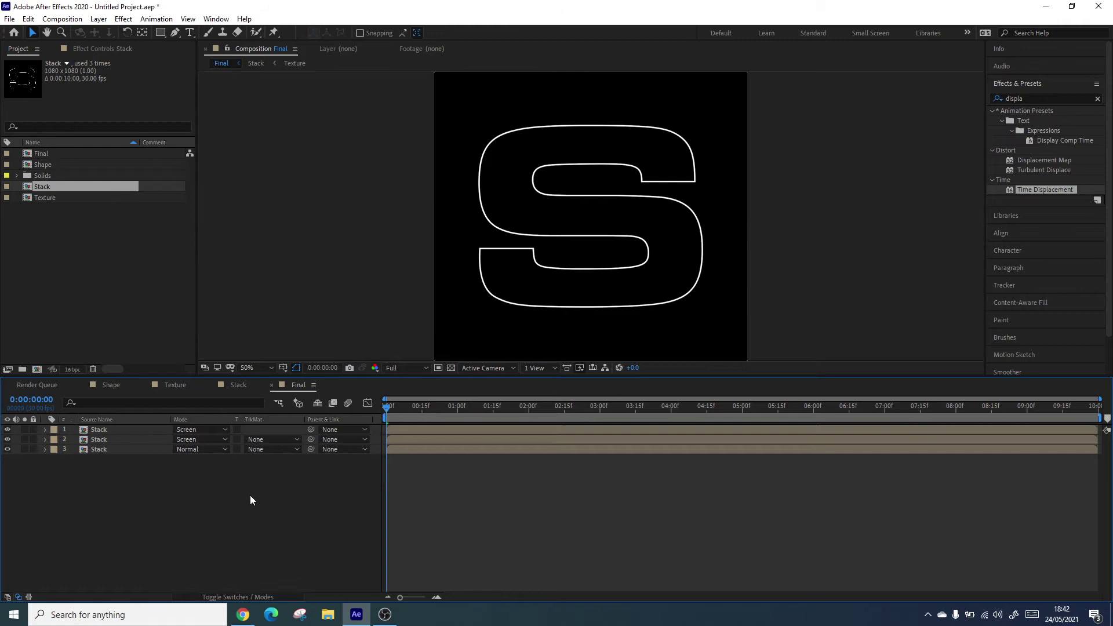
left_click(1049, 94)
left_click(1029, 99)
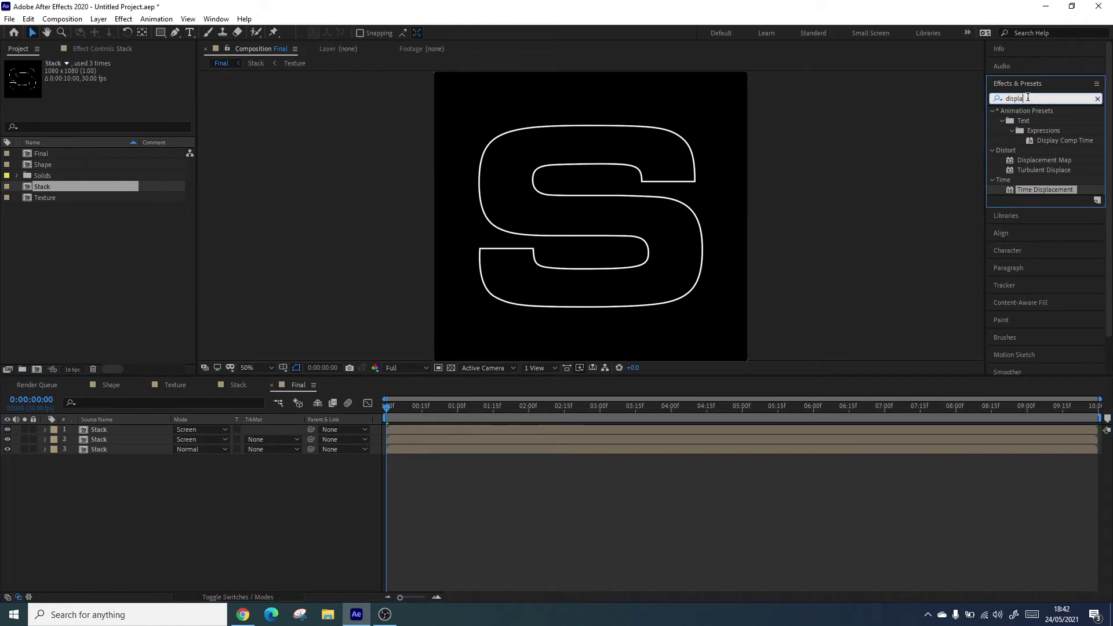
- Search for the Shift Channels effect and apply it to the Stack layers
type("shift")
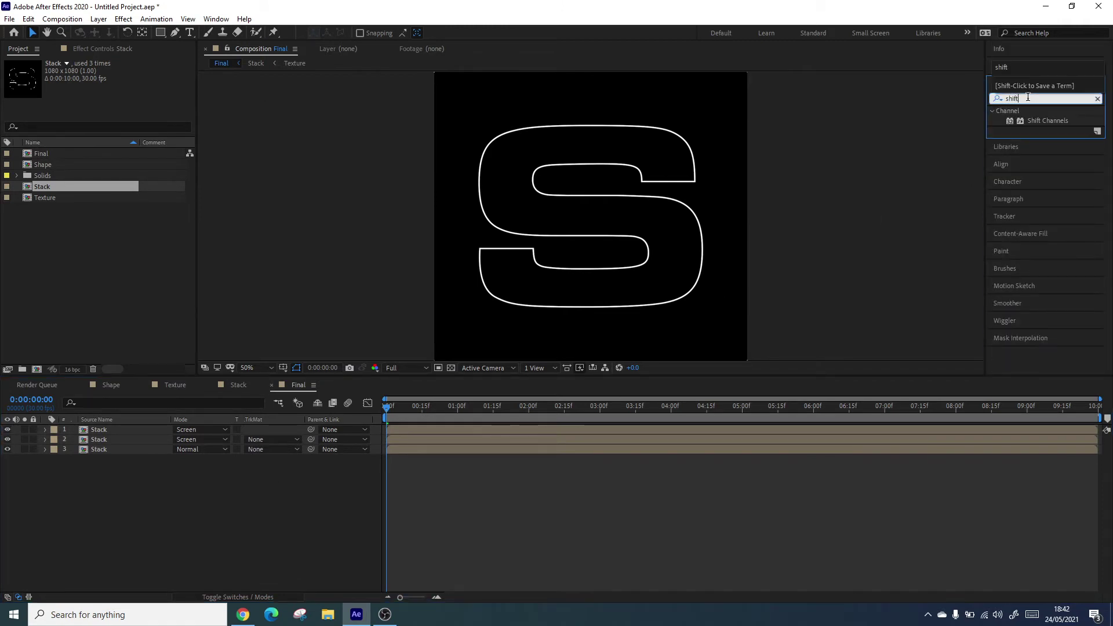
left_click(1038, 131)
left_click(1044, 122)
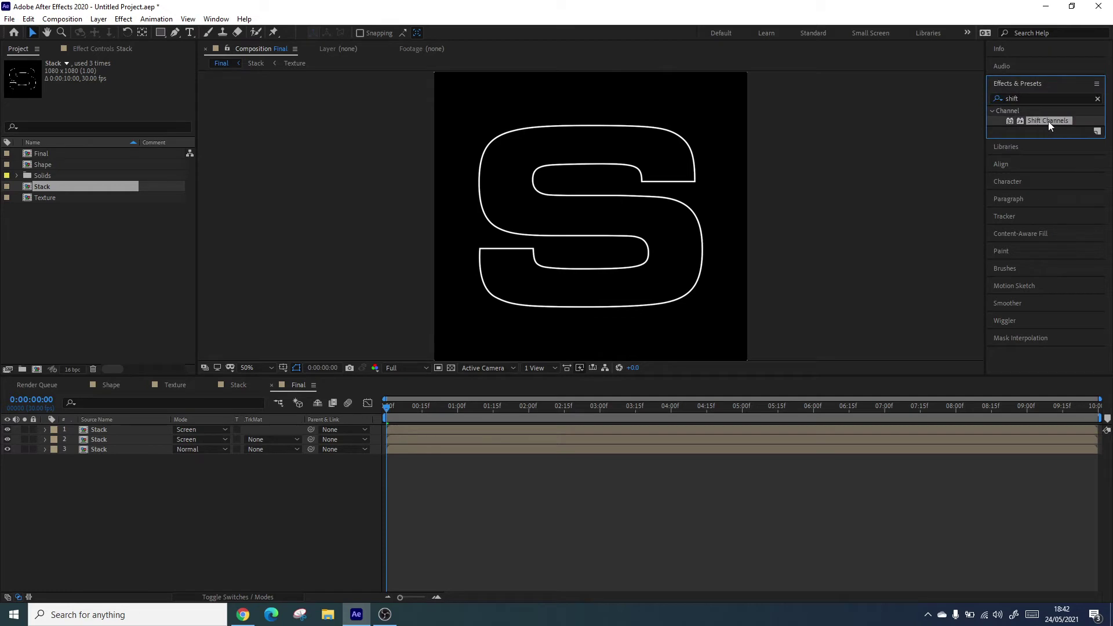
left_click_drag(1049, 121, 164, 432)
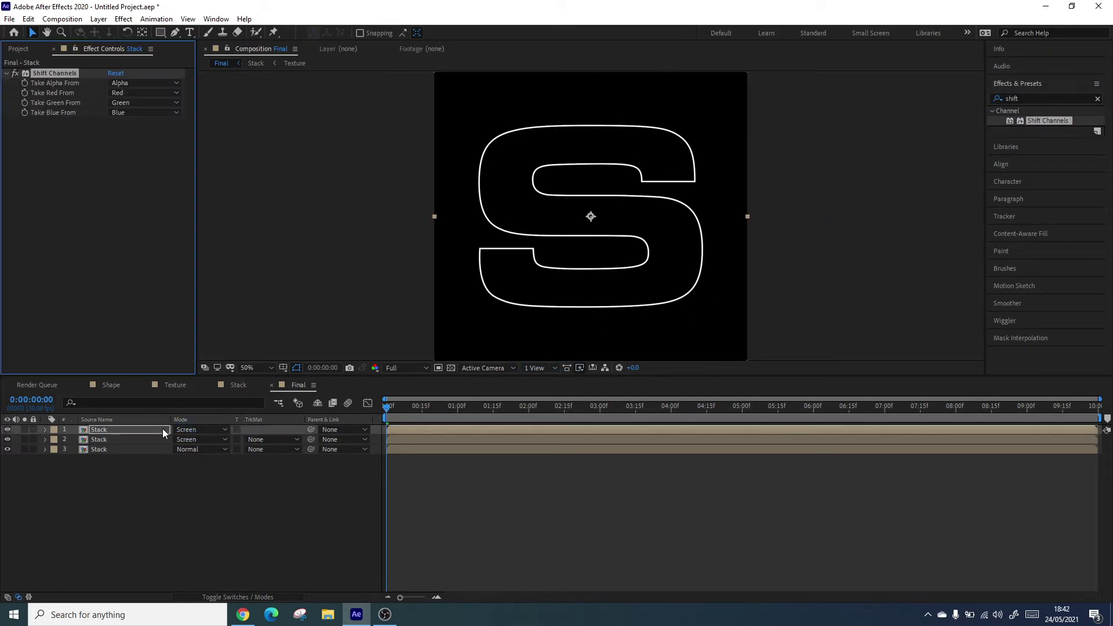
left_click(1052, 124)
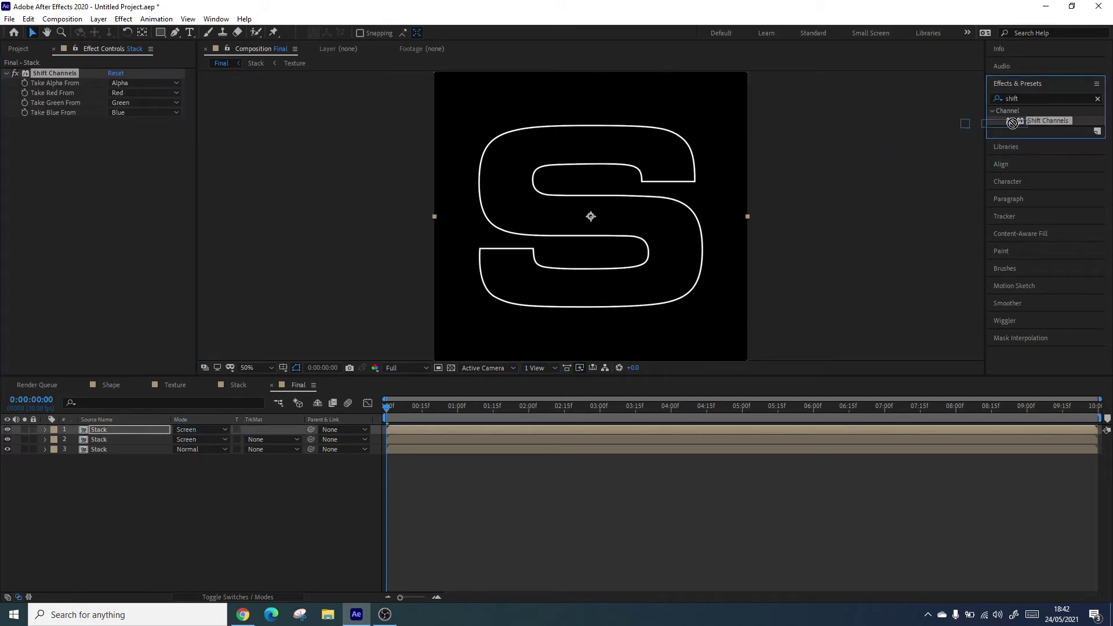
- On the top Stack layer, set Take Green and Take Blue to Full Off, keeping only red
left_click(130, 103)
left_click(147, 226)
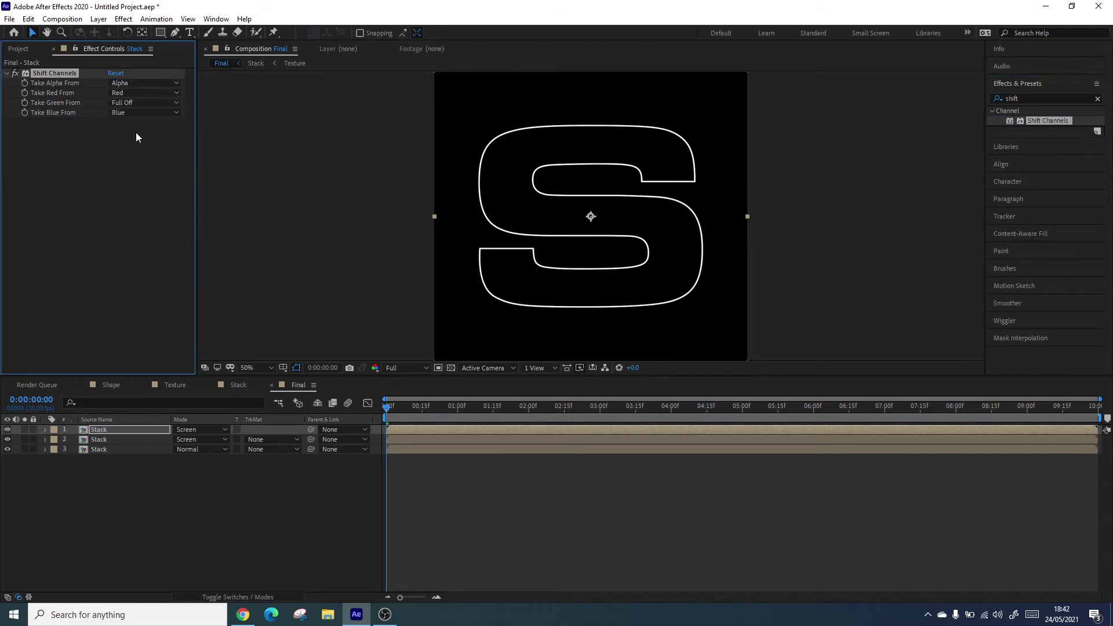
left_click(130, 113)
left_click(135, 238)
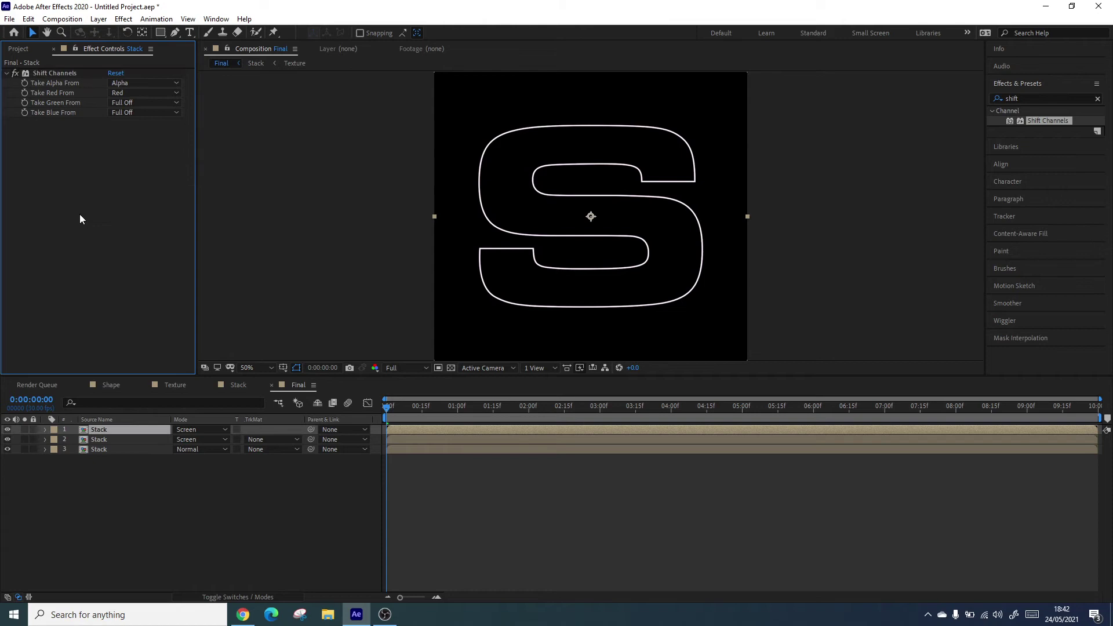
left_click(45, 75)
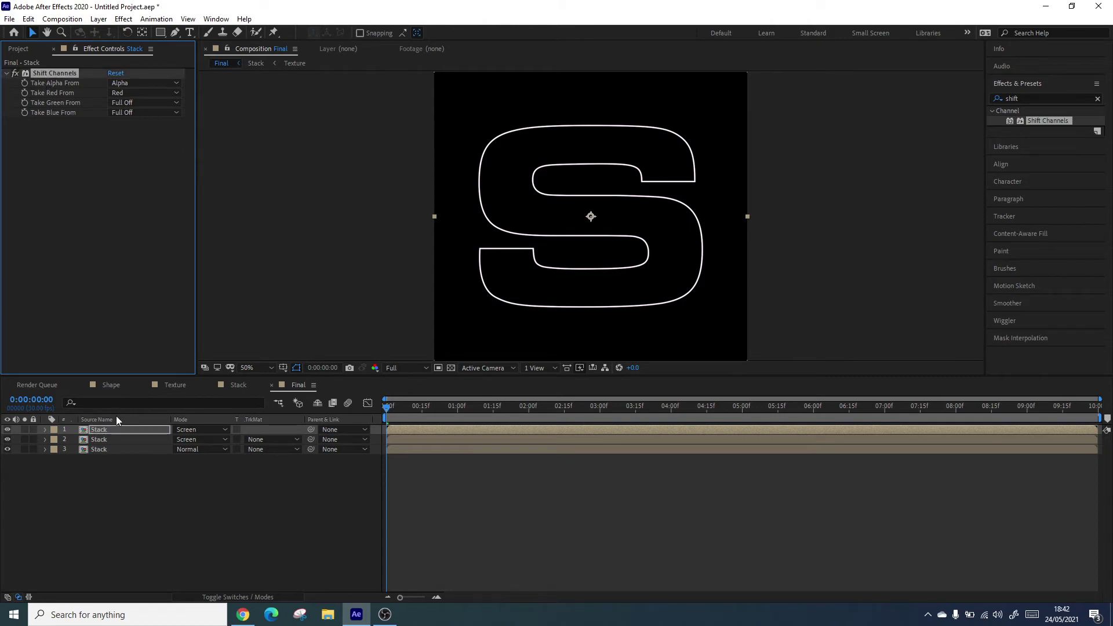
- On the second Stack layer, set red to Full Off and take green from Green
left_click(110, 440)
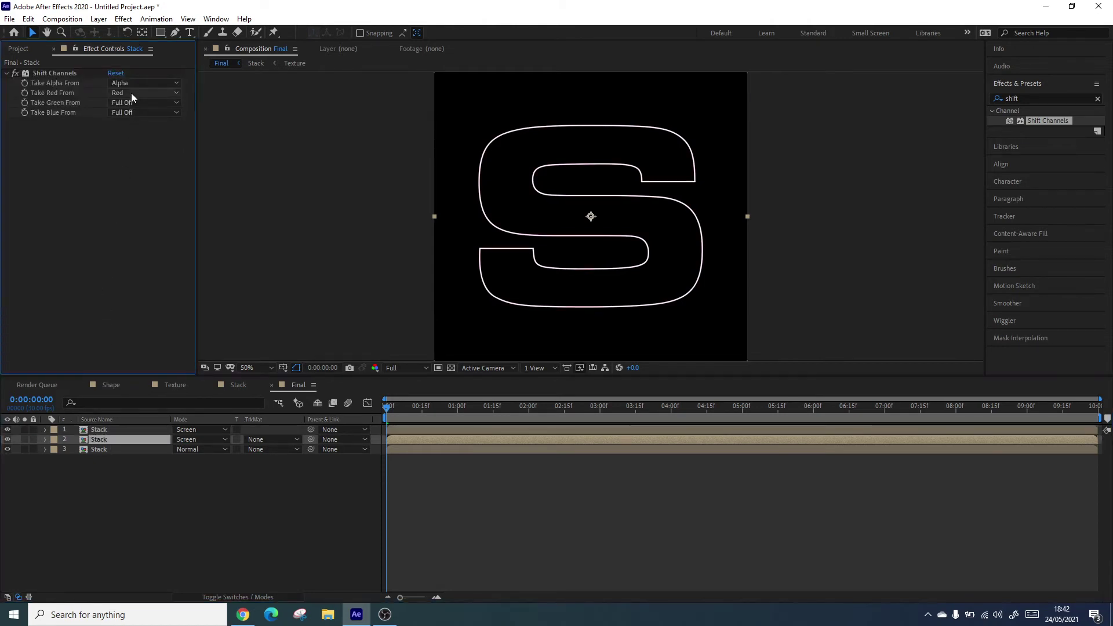
left_click(131, 92)
left_click(138, 220)
left_click(129, 94)
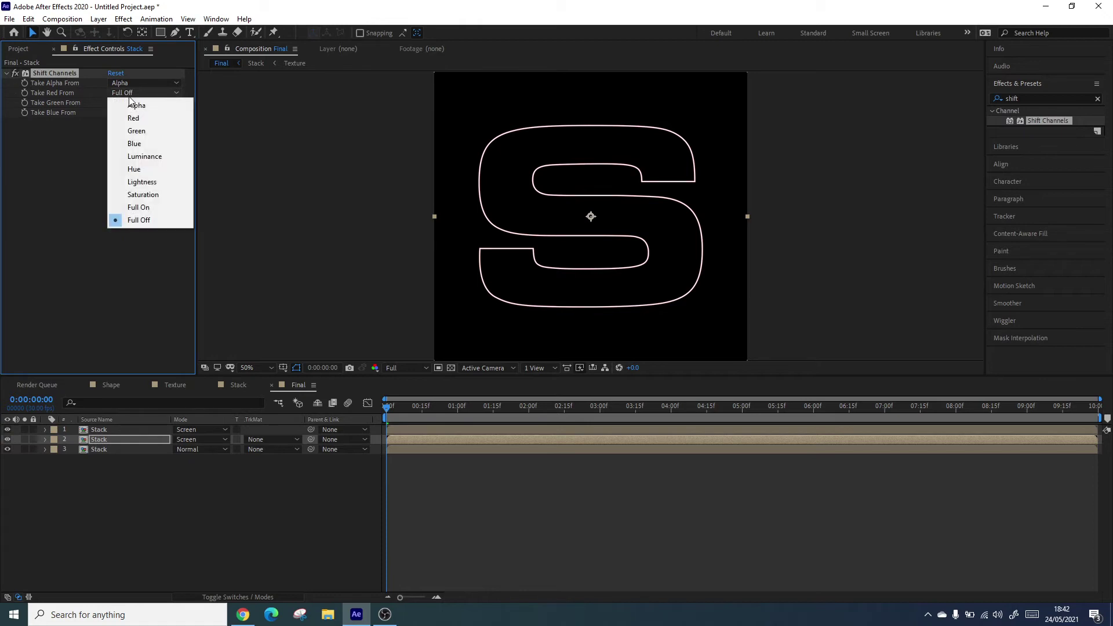
left_click(47, 149)
left_click(47, 149)
left_click(125, 102)
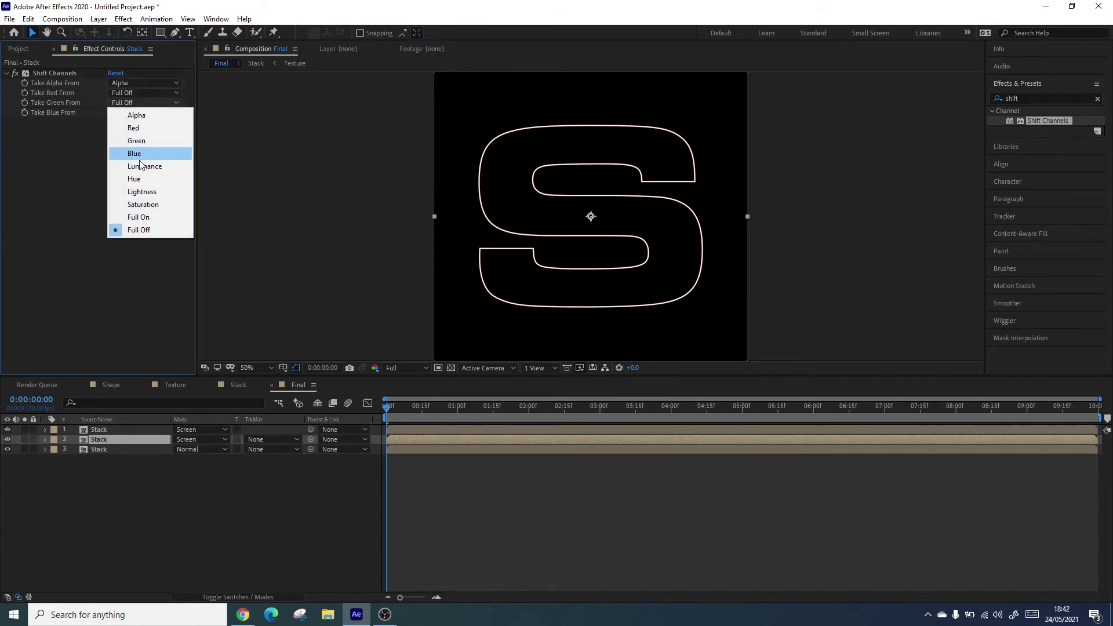
left_click(137, 141)
- On the bottom Stack layer, keep only blue: red Full Off, blue from Blue
left_click(120, 449)
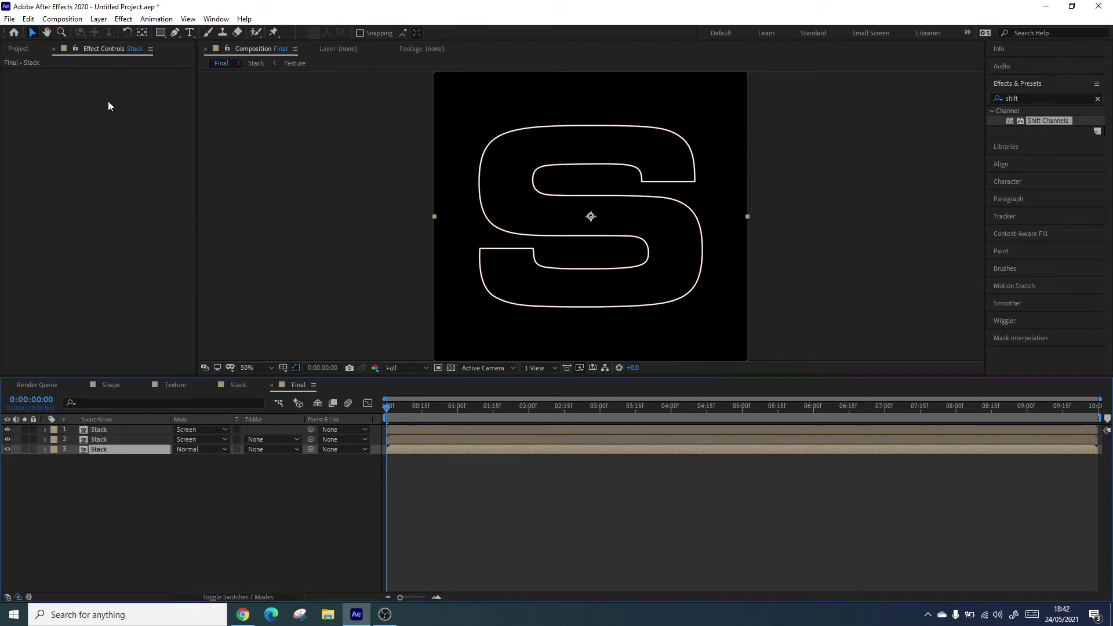
key("ctrl+v")
left_click(127, 87)
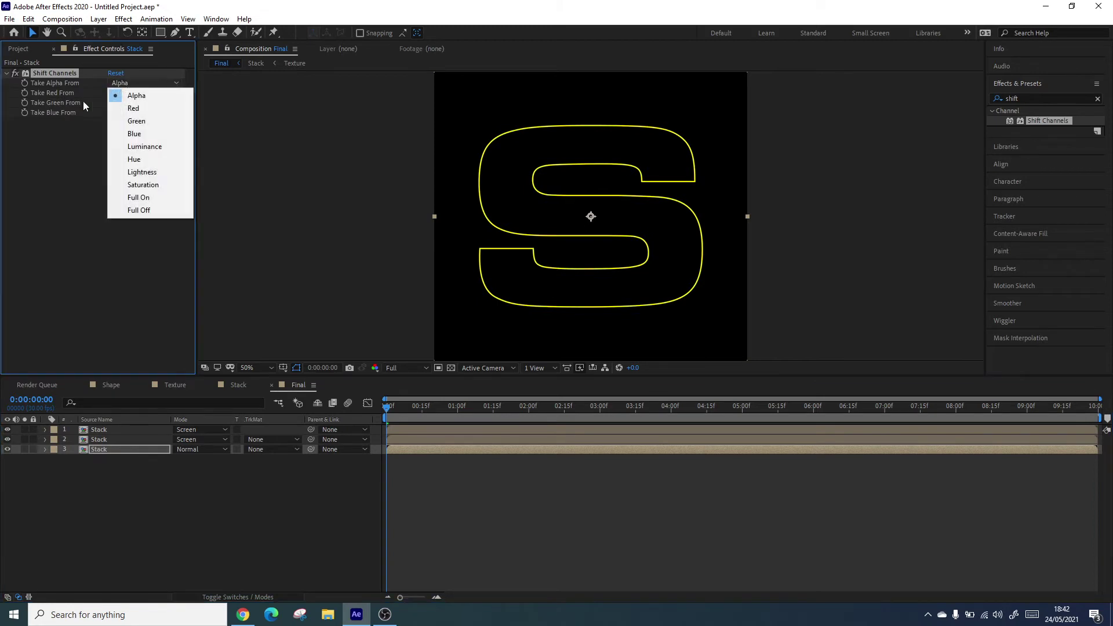
left_click(82, 101)
left_click(120, 93)
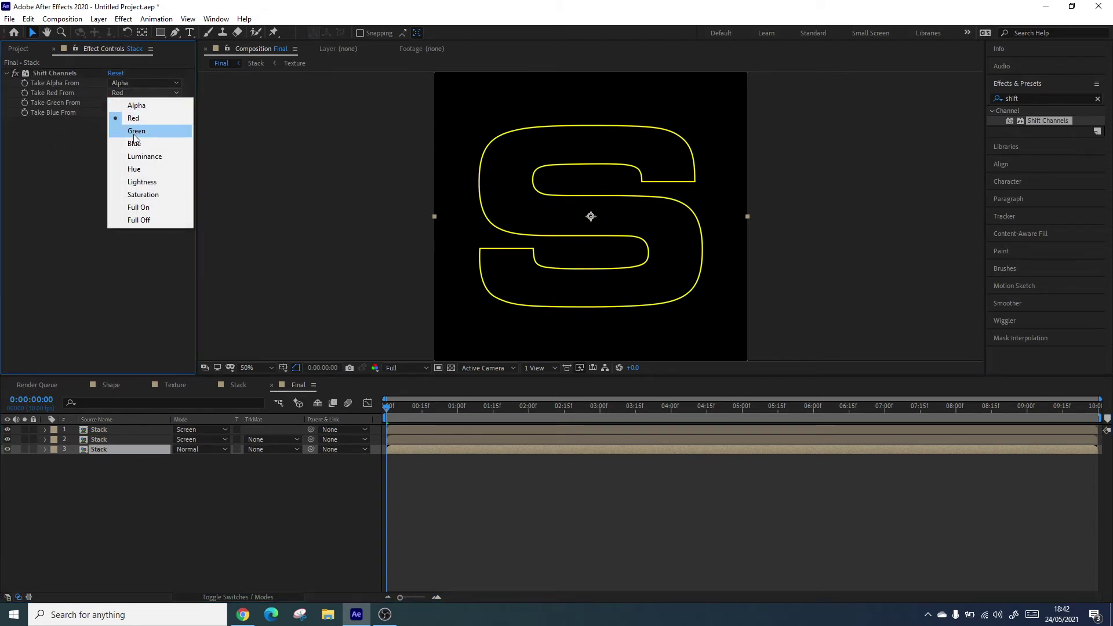
left_click(139, 220)
left_click(123, 113)
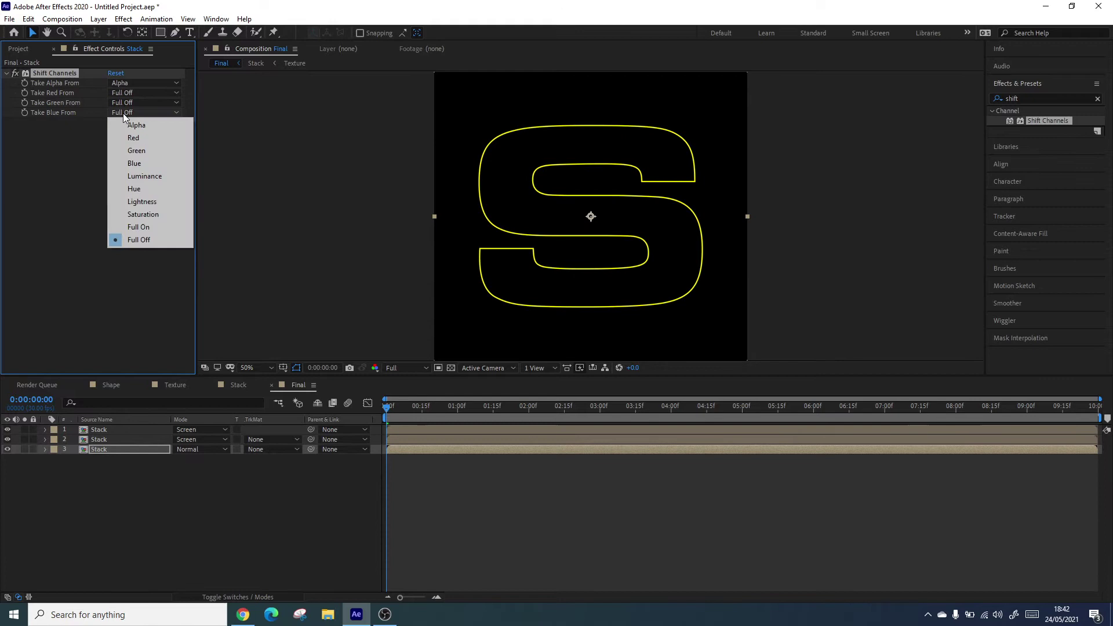
left_click(141, 163)
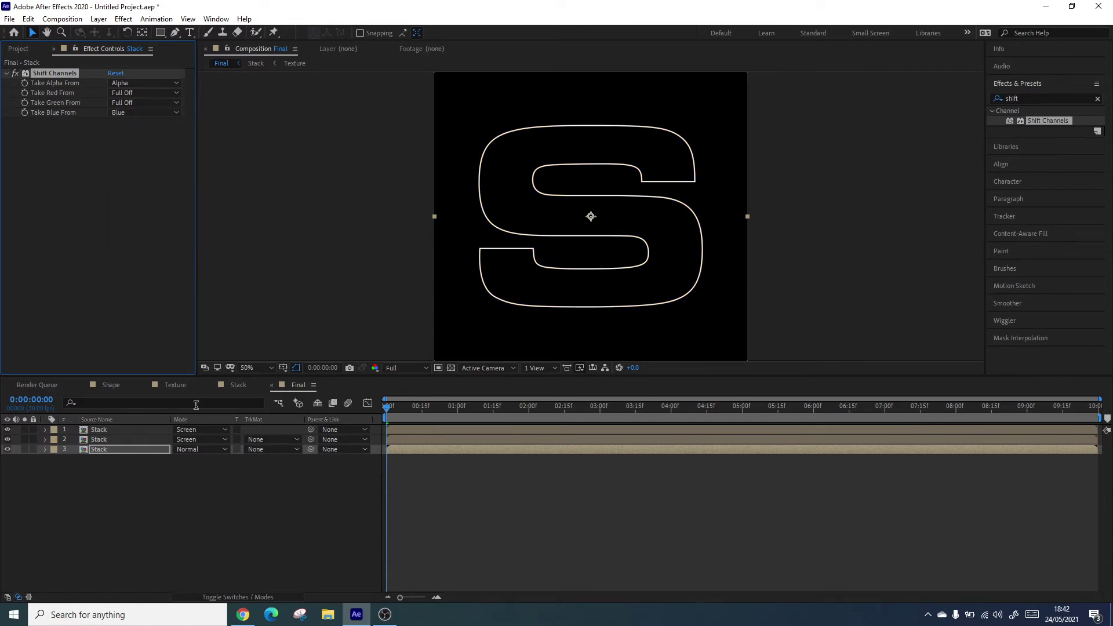
- Shift the bottom Stack layer about one frame later in the timeline
left_click(415, 439)
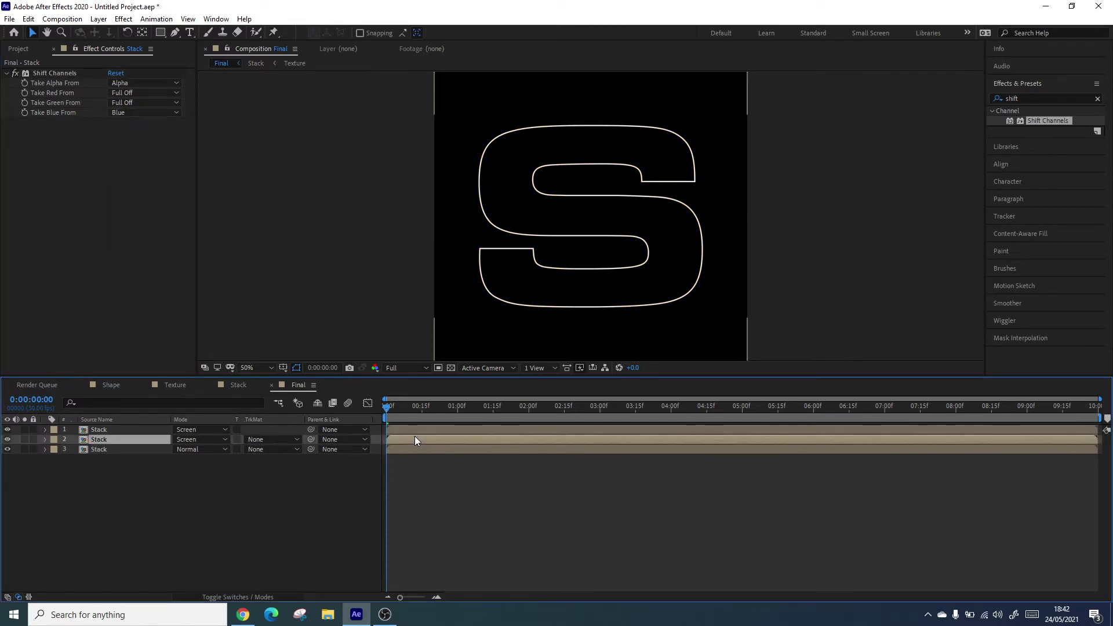
left_click(408, 451)
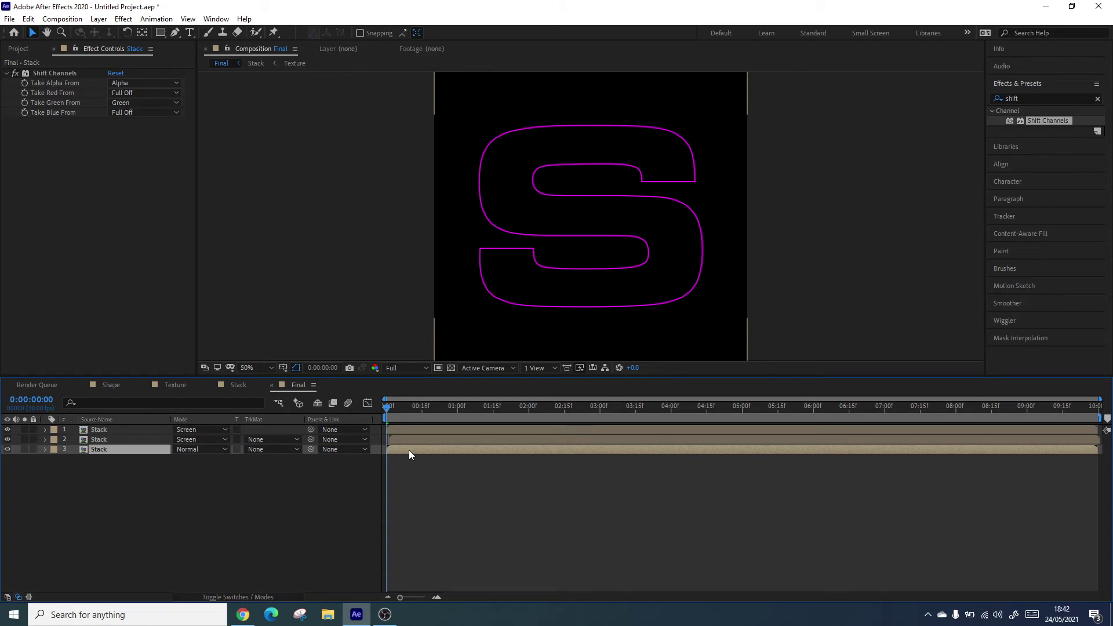
left_click_drag(410, 450, 412, 450)
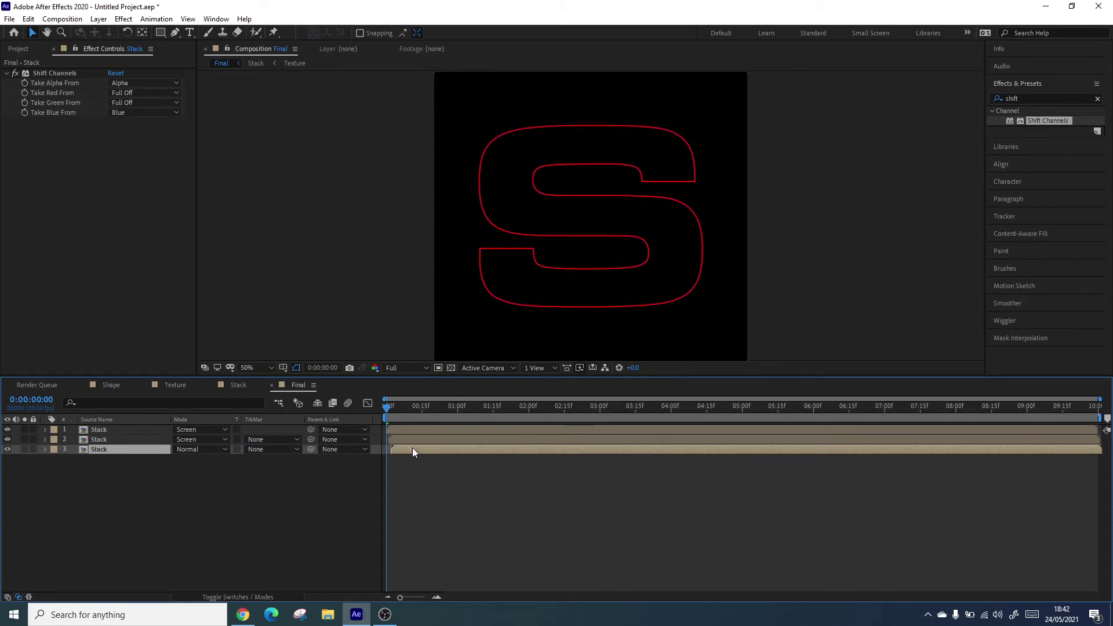
left_click(397, 414)
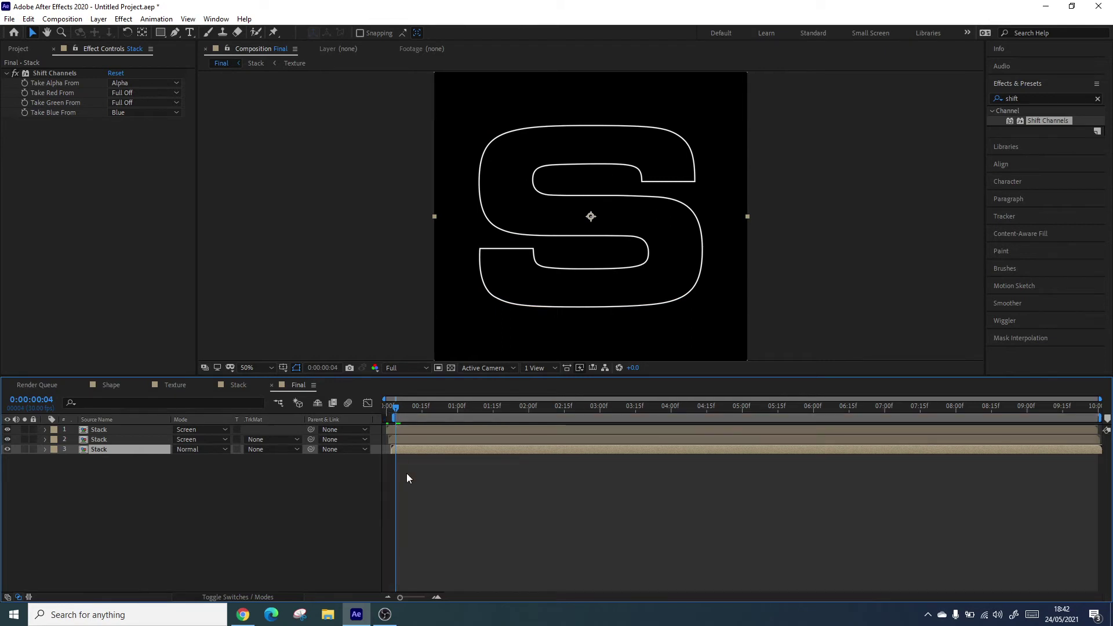
left_click(420, 502)
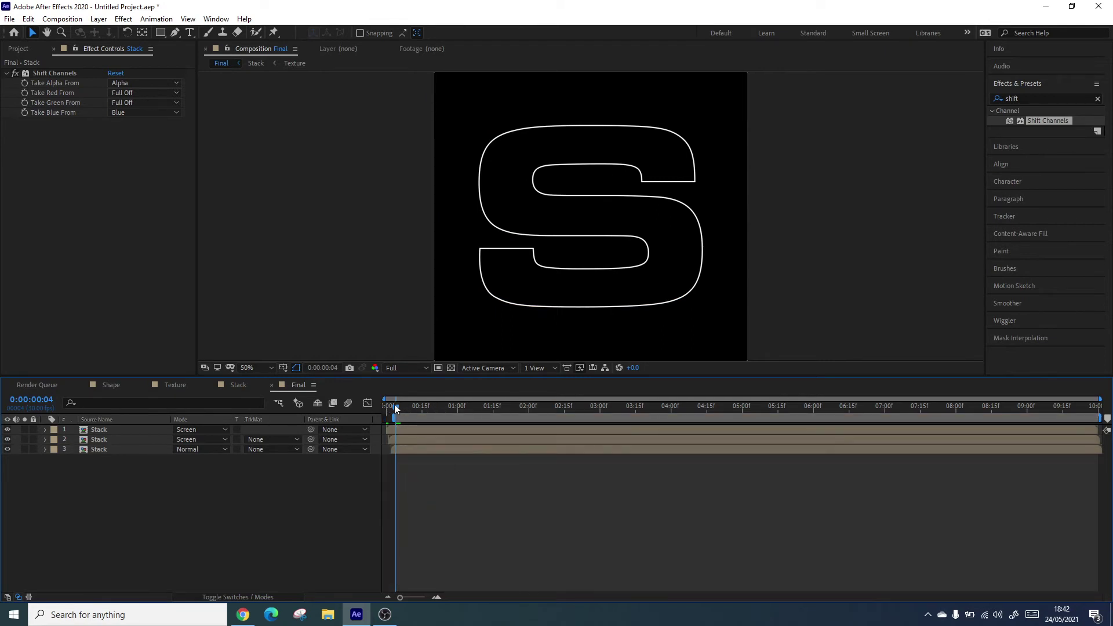
- Preview the RGB split glitch animation from near the start
key("space")
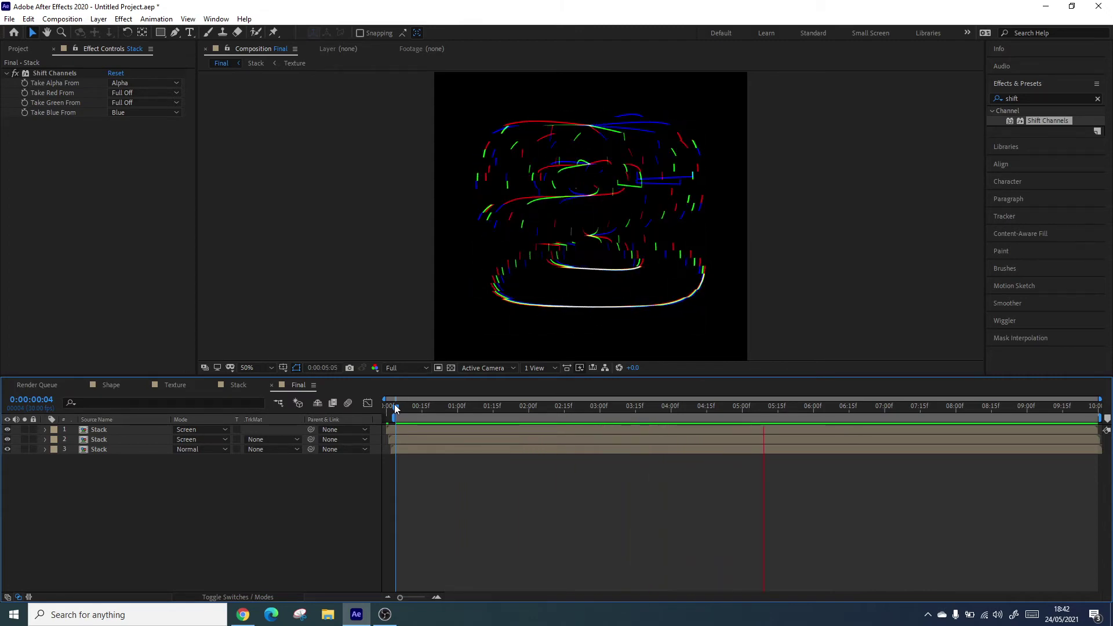
mouse_move(394, 404)
left_mouse_down()
mouse_move(422, 405)
mouse_move(410, 405)
left_mouse_up()
key("space")
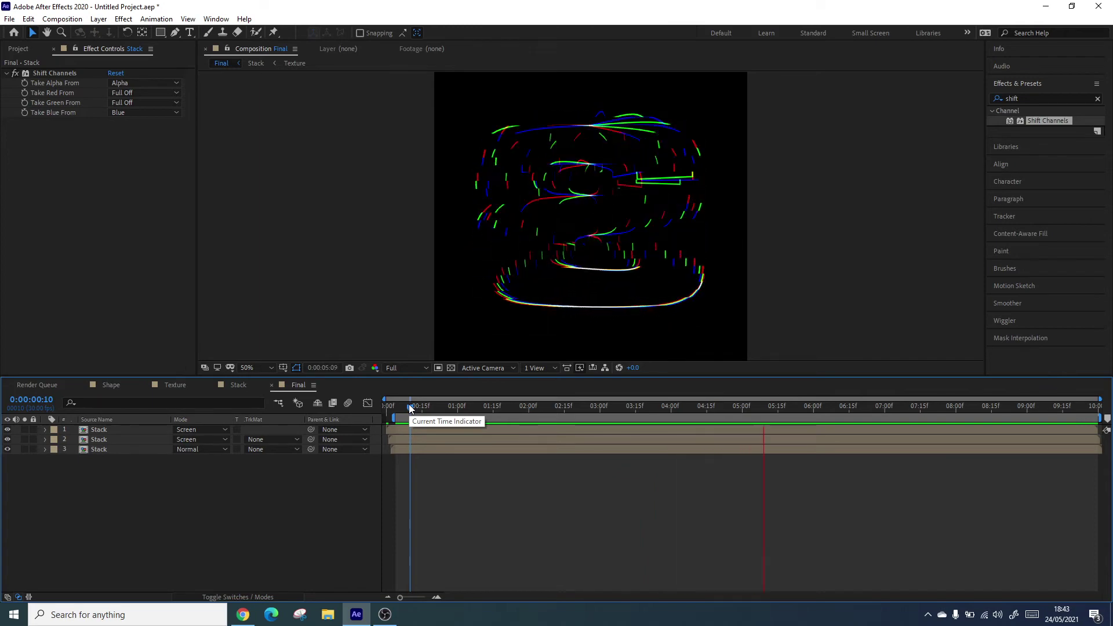
key("space")
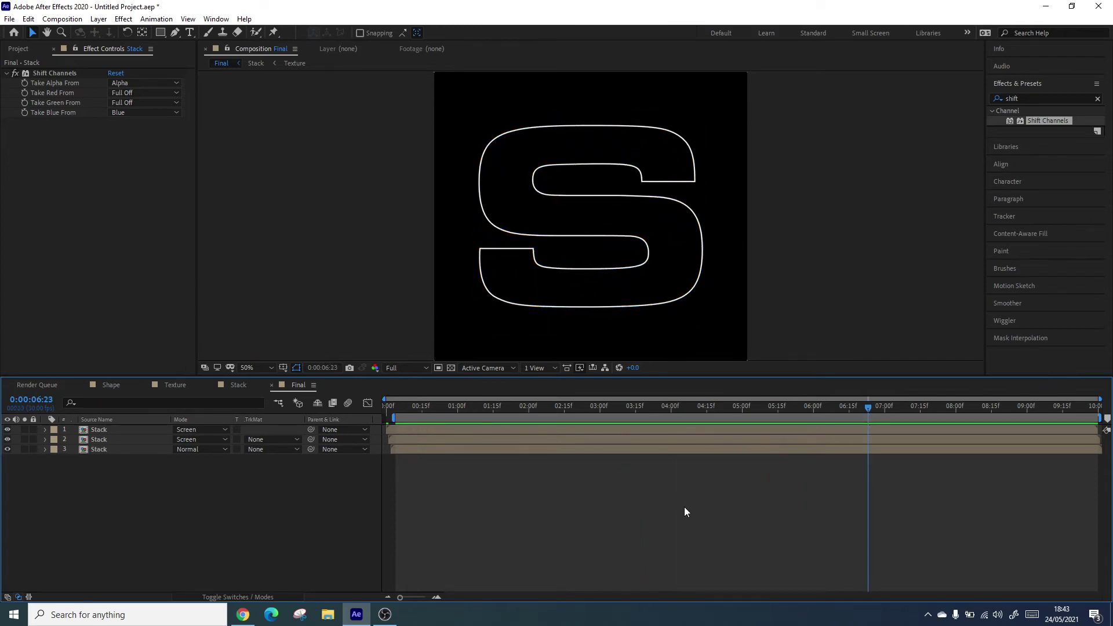
key("ctrl+s")
- Open the Shape composition and parent the logo layer to the S layer
left_click(516, 318)
left_click(18, 49)
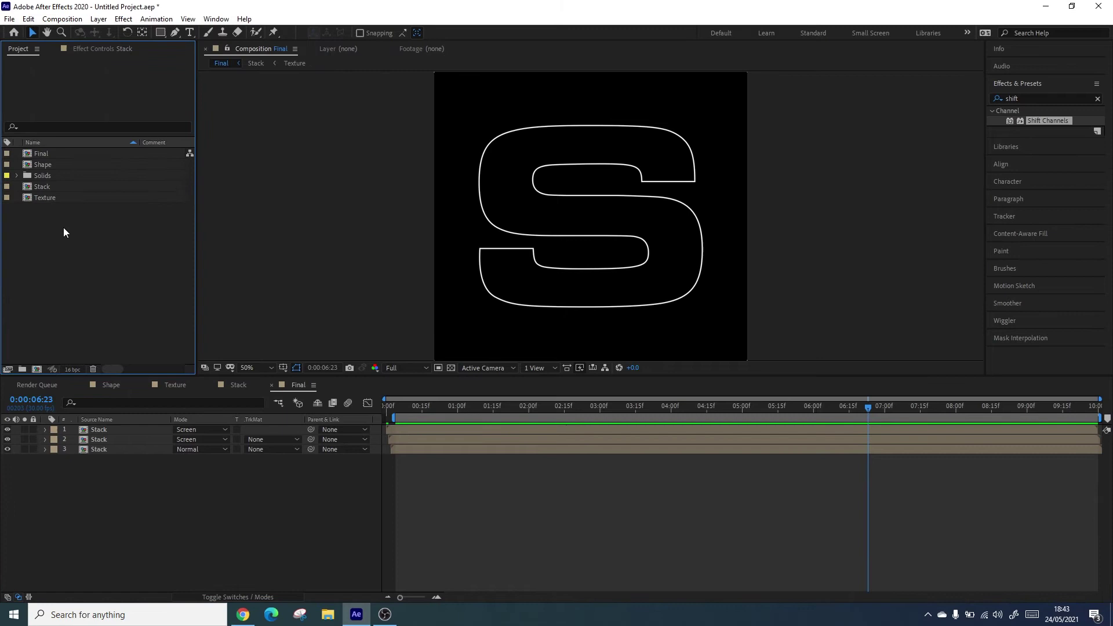
double_click(44, 164)
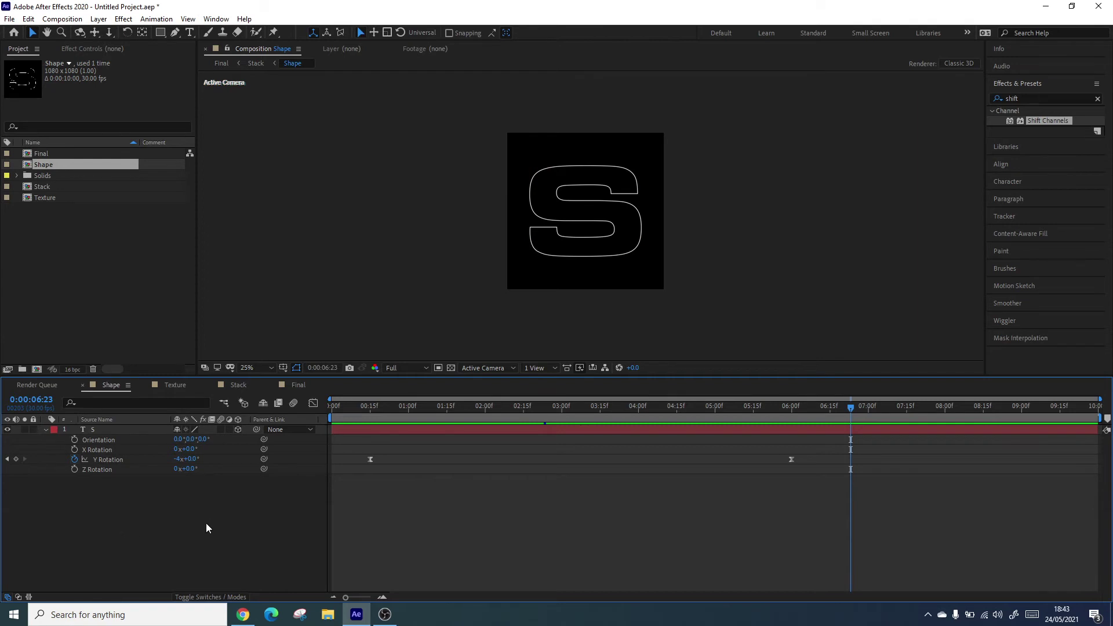
left_click(6, 431)
right_click(84, 523)
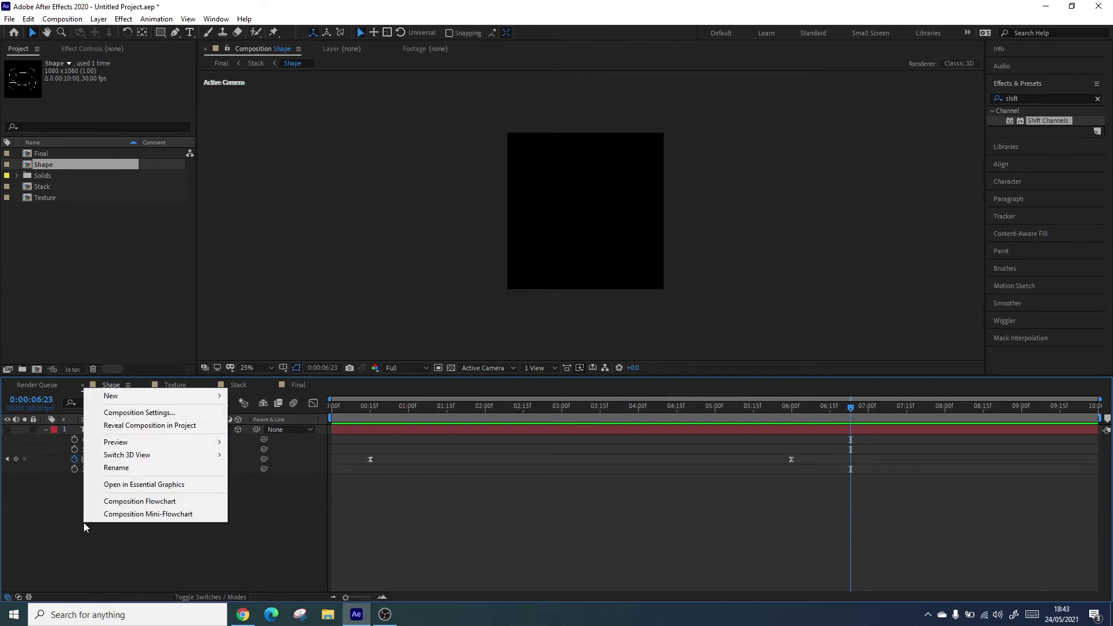
left_click(180, 563)
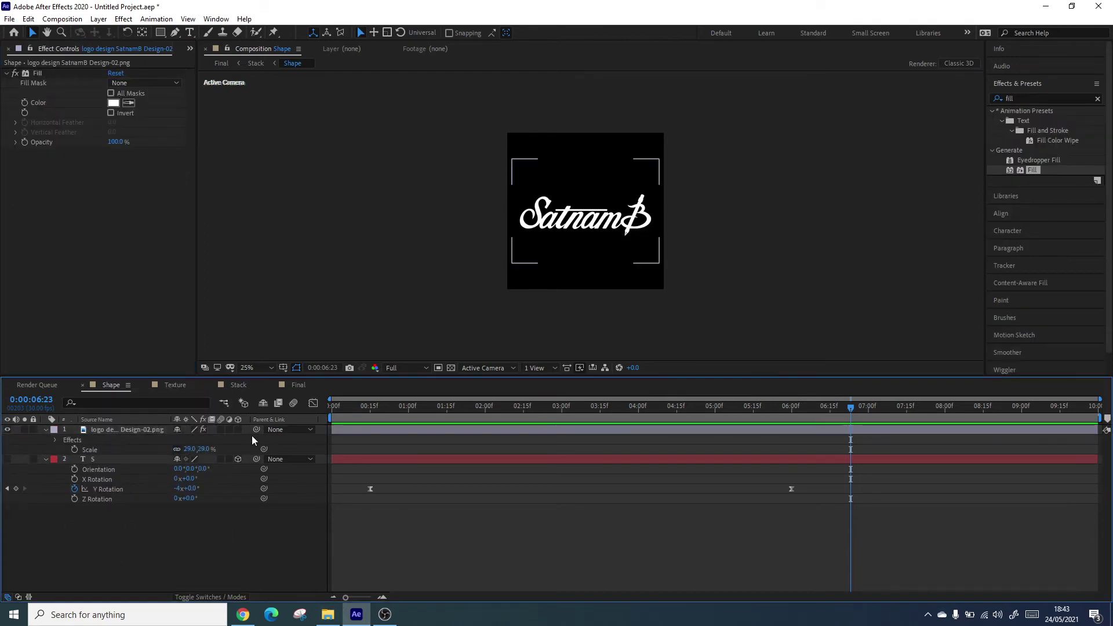
left_click_drag(257, 430, 116, 459)
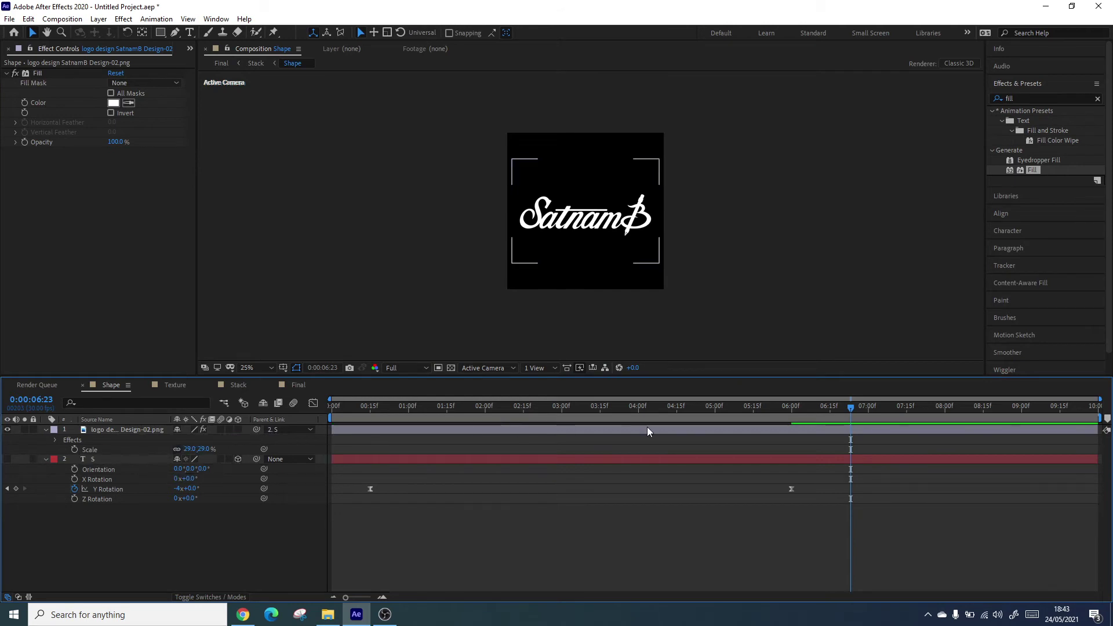
- Make the logo layer 3D and scrub through the spin to check it
left_click(658, 402)
left_click(237, 430)
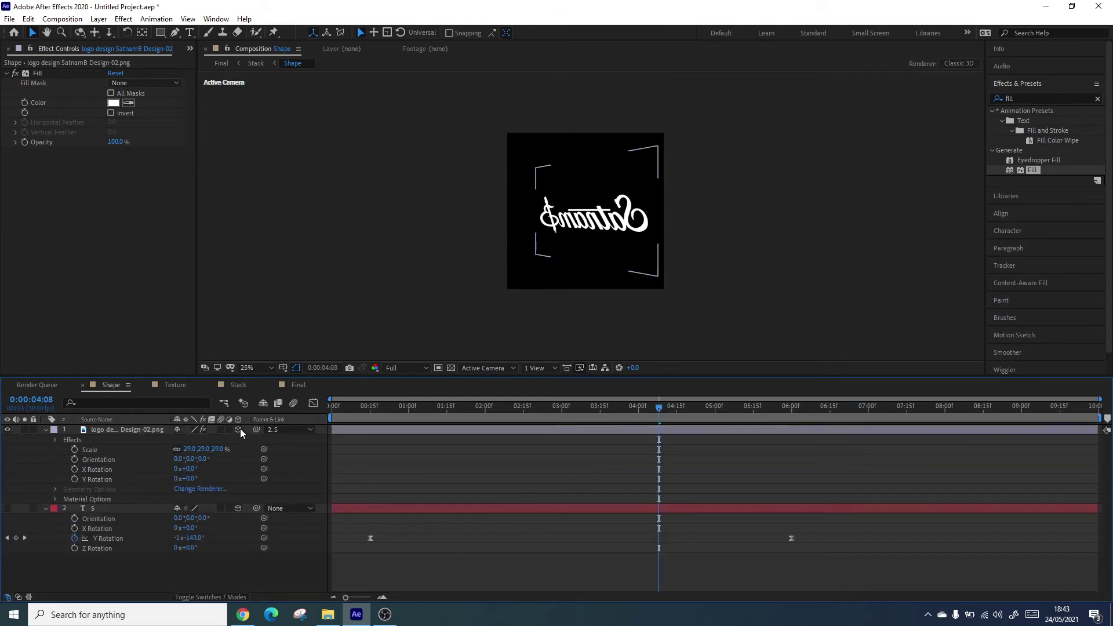
left_click(647, 406)
left_click_drag(647, 406, 585, 403)
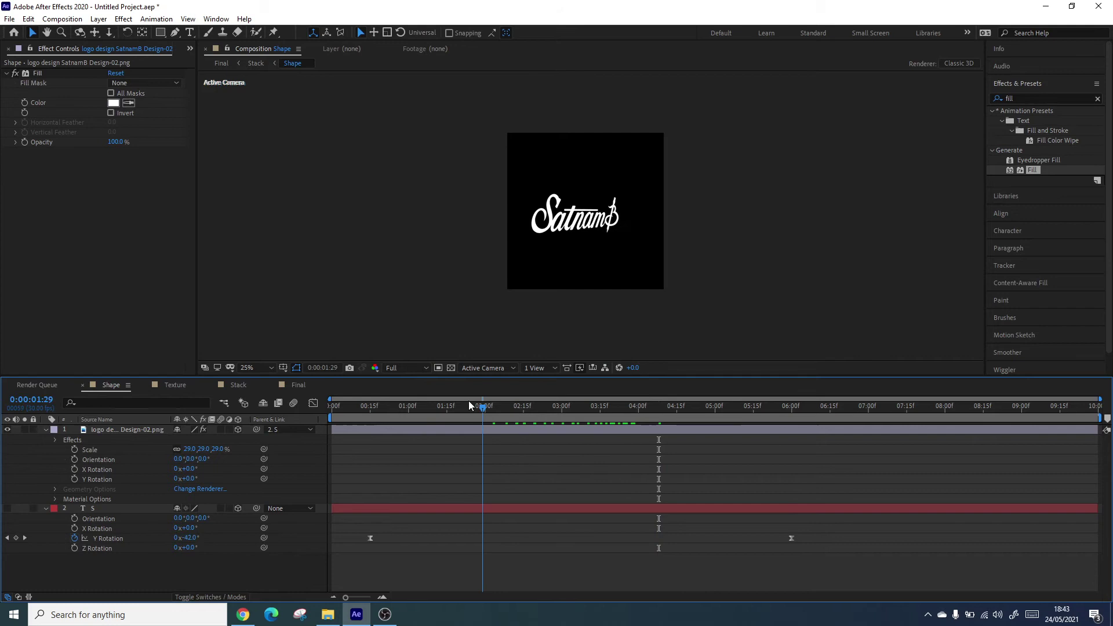
left_click_drag(470, 405, 407, 407)
- Set the logo layer's Scale to 25% and return to Final
key("ctrl+a")
key("s")
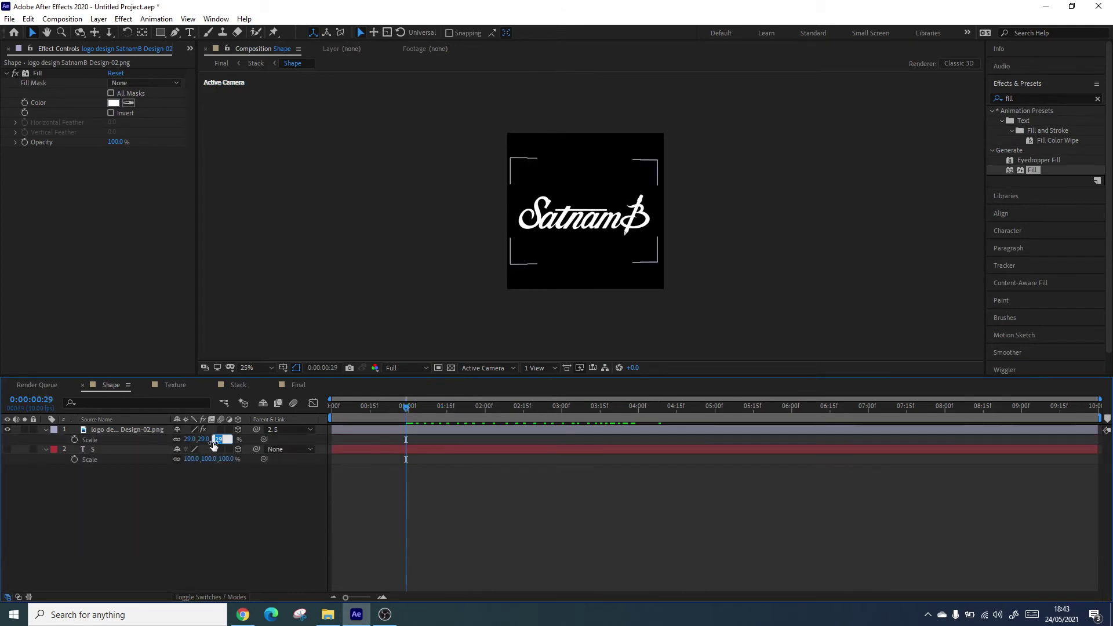
type("25")
key("Return")
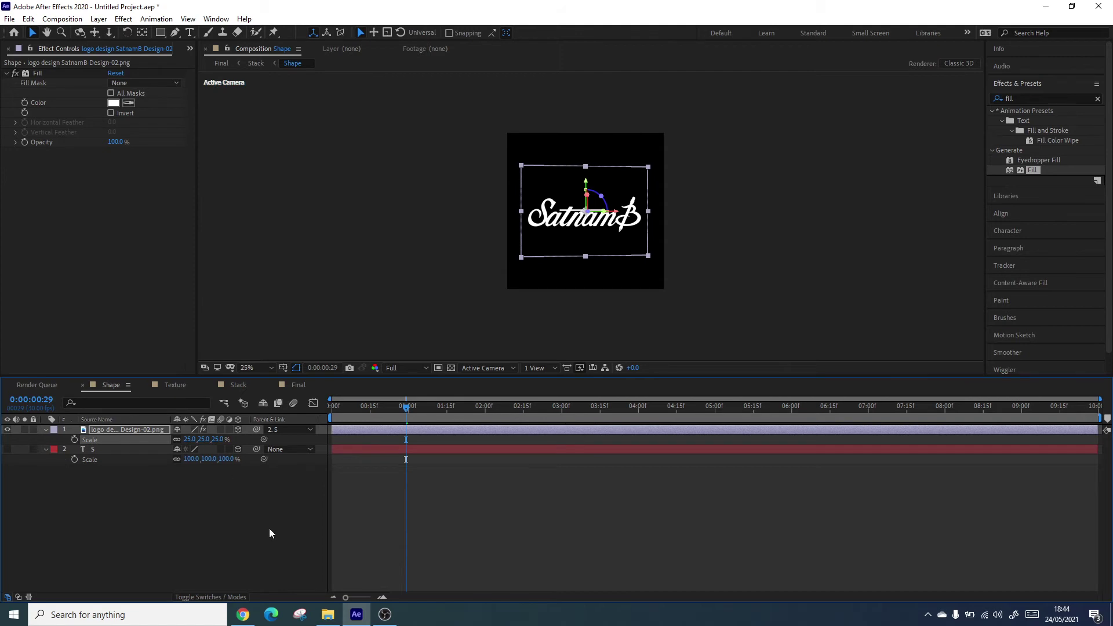
left_click(269, 533)
left_click(221, 62)
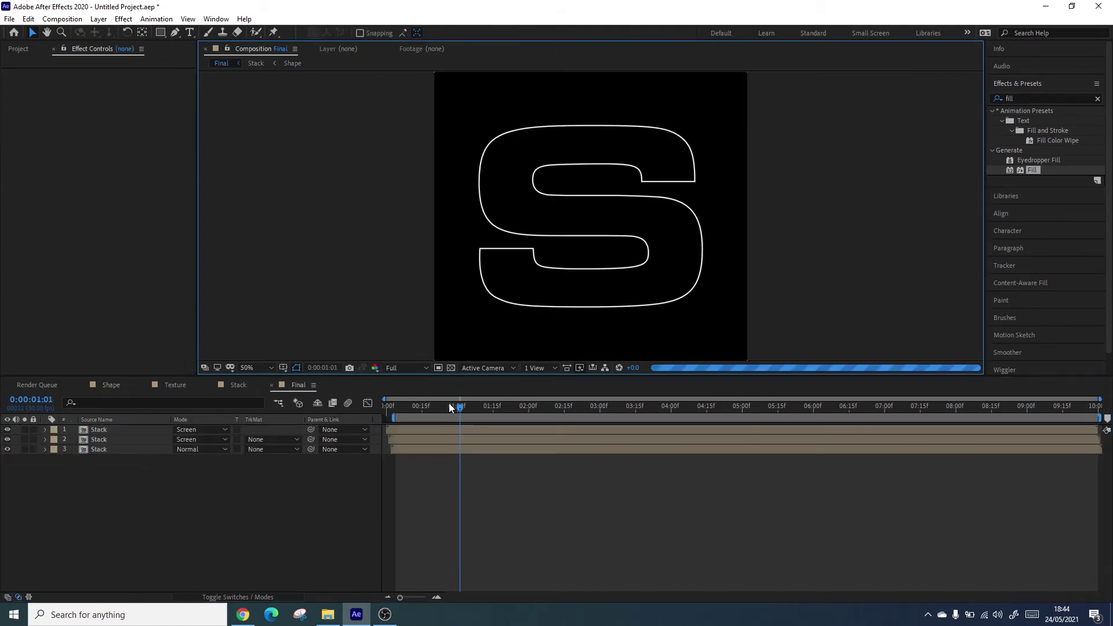
- Stop the Final preview and open the Stack composition, selecting the Texture layer
left_click(392, 408)
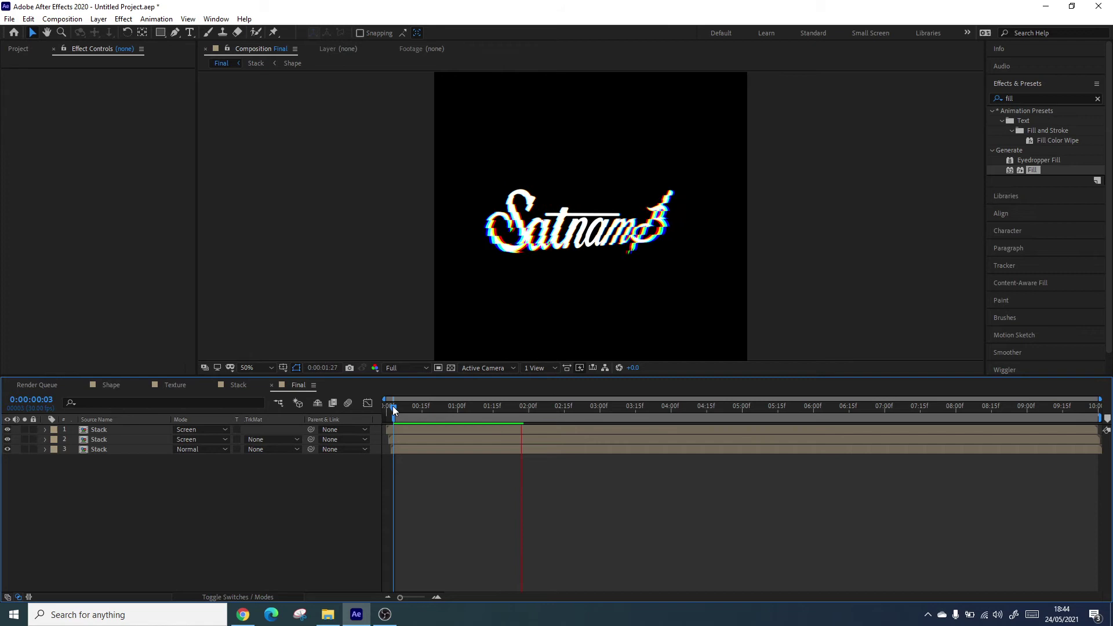
key("space")
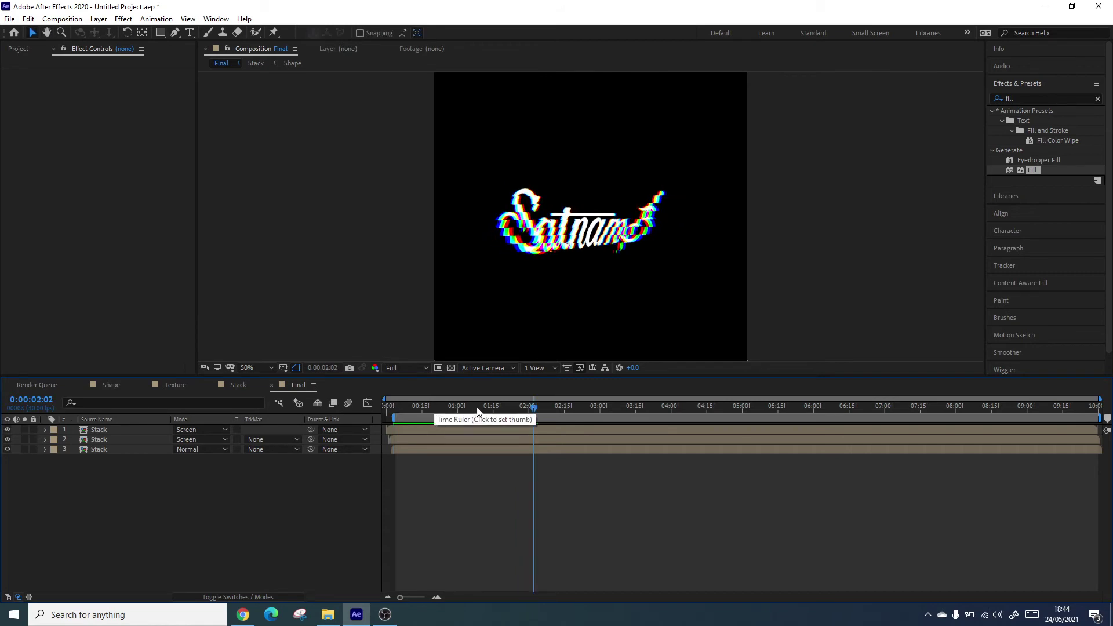
double_click(113, 450)
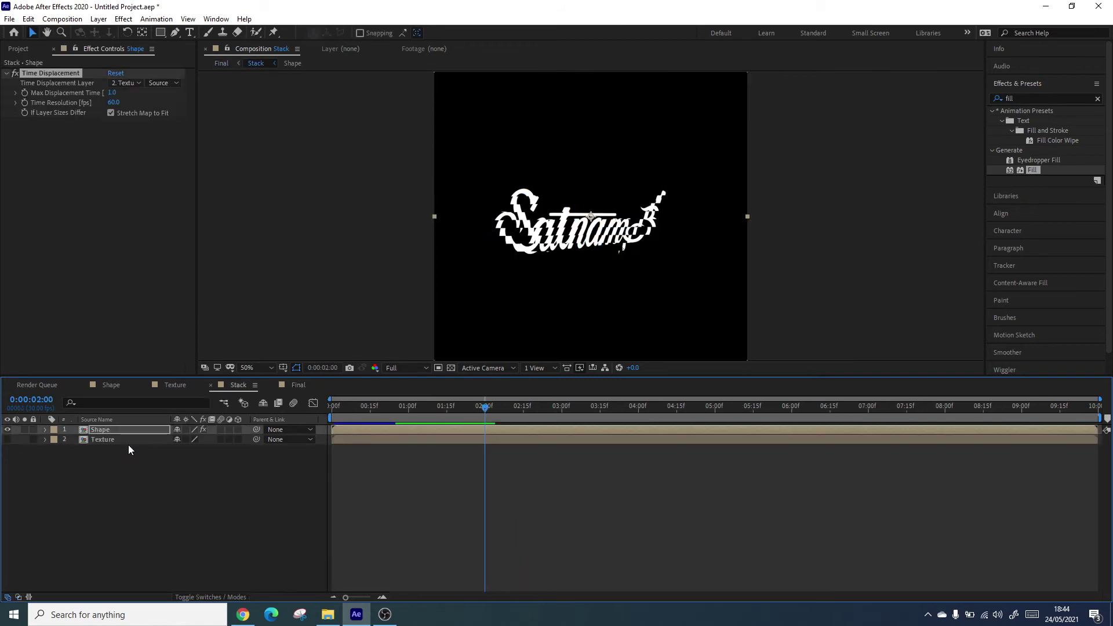
left_click(127, 445)
left_click(121, 441)
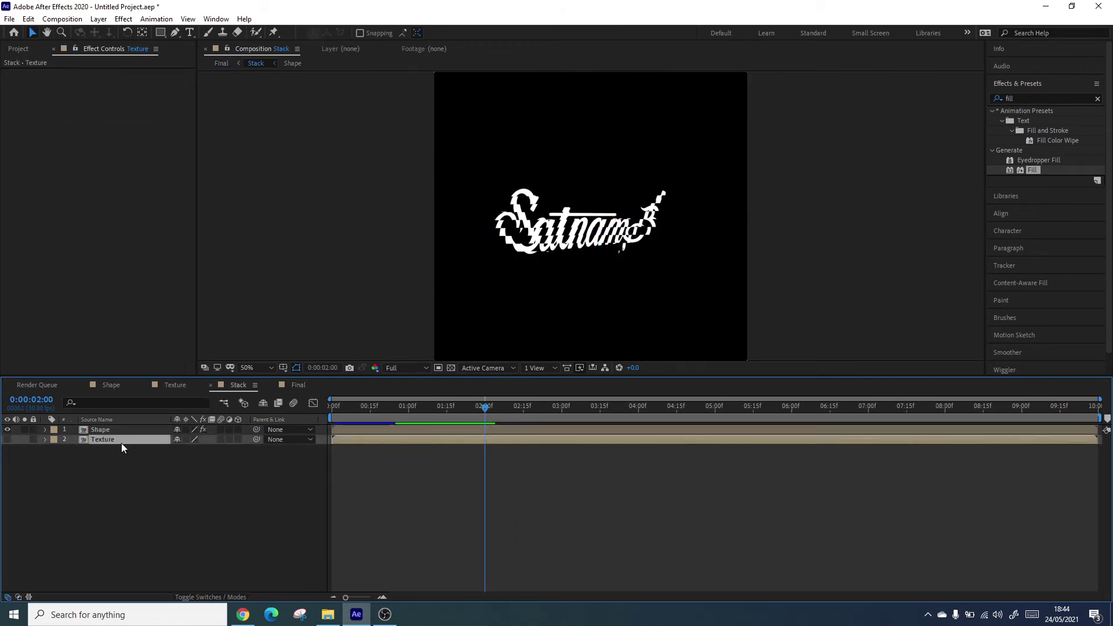
- Temporarily show the Texture layer, squash its vertical scale to 34%, then hide it again
left_click(7, 439)
left_click(654, 320)
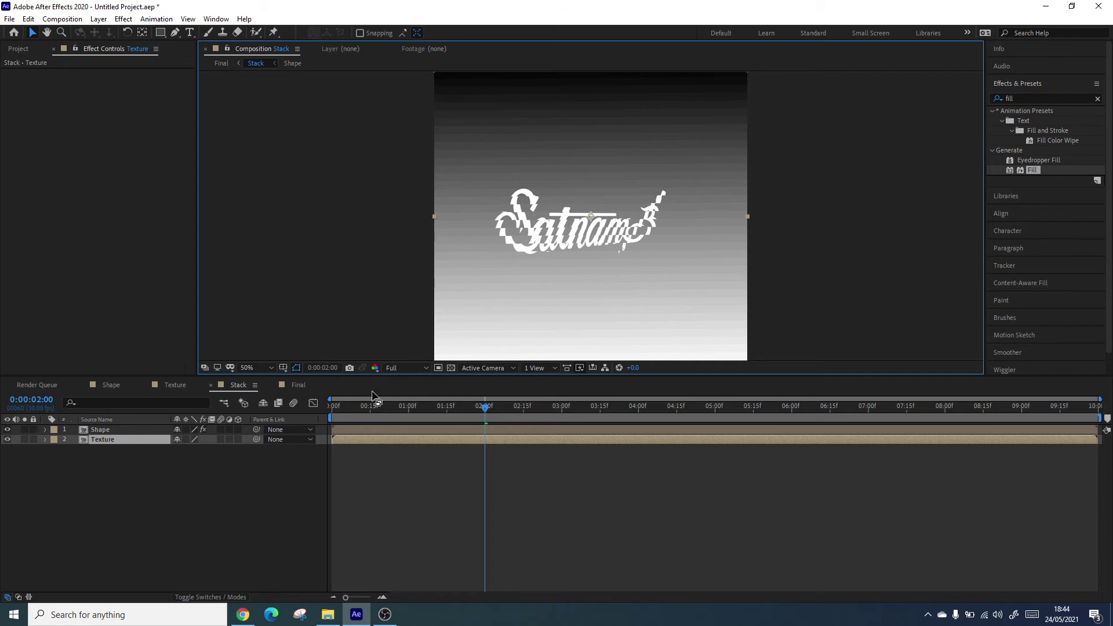
key("s")
left_click_drag(207, 449, 200, 449)
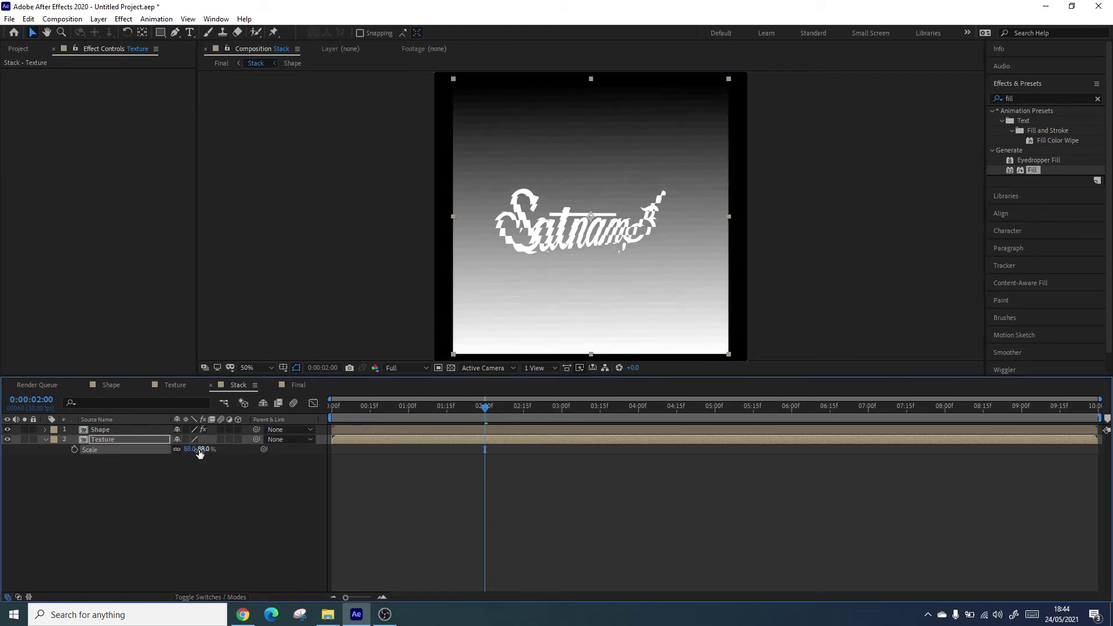
key("ctrl+z")
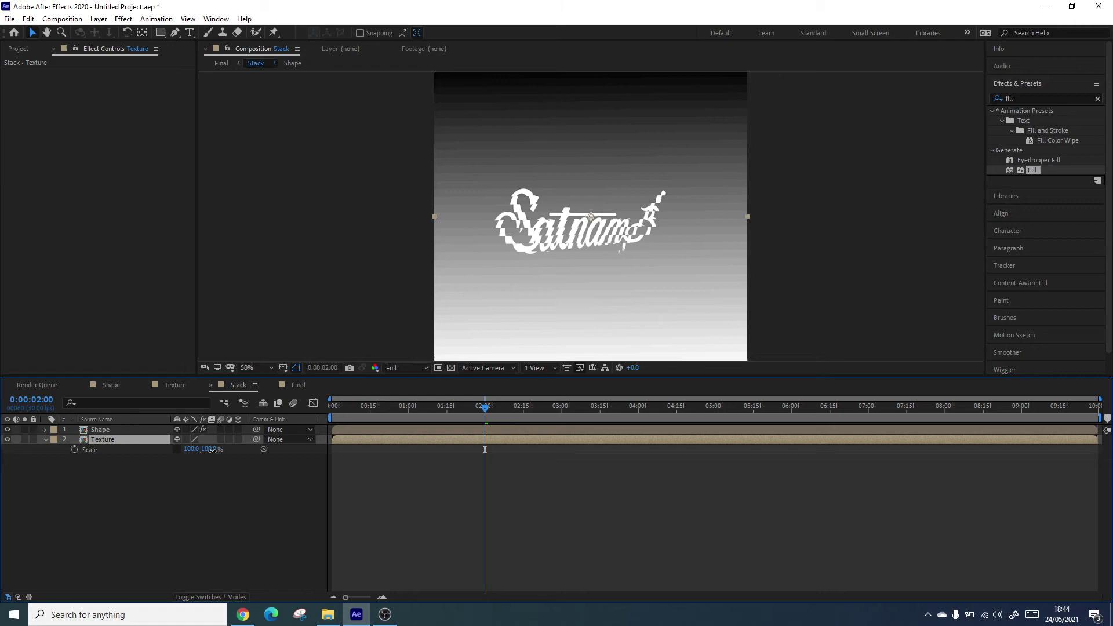
left_click_drag(212, 450, 166, 447)
left_click(327, 314)
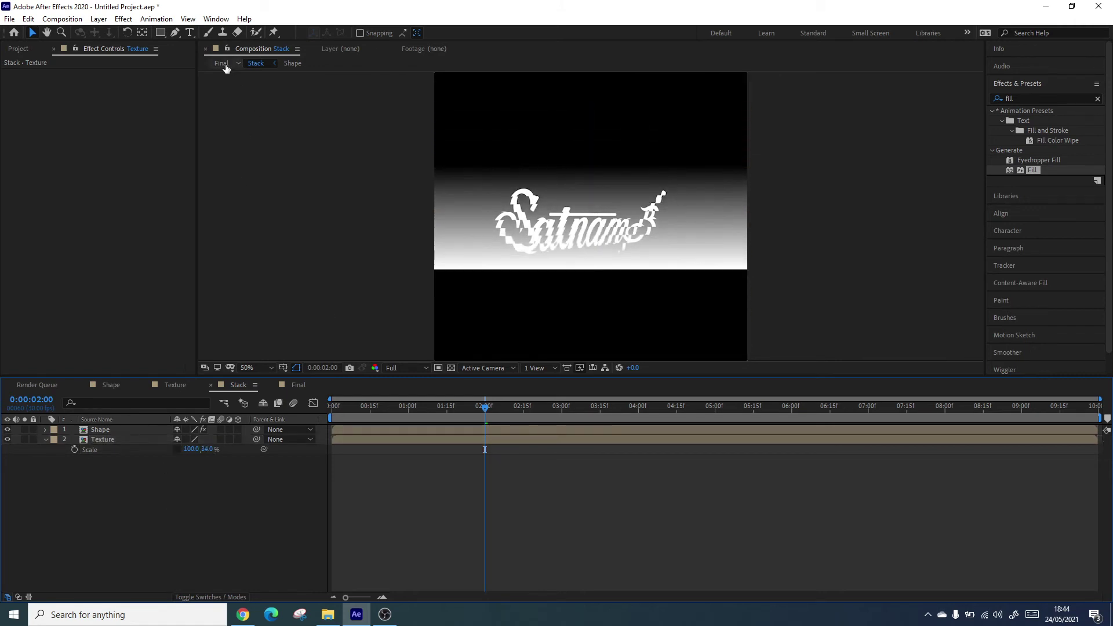
left_click(7, 439)
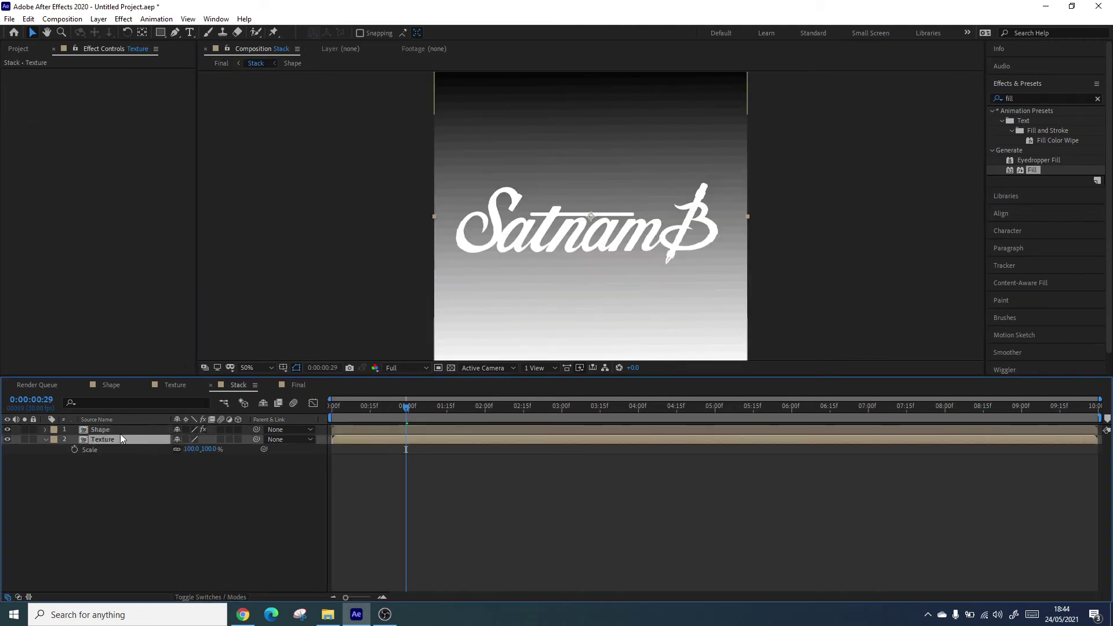
- In Texture, move the Gradient Ramp start to 532,280 and end to 540,760, then return to Final
double_click(108, 441)
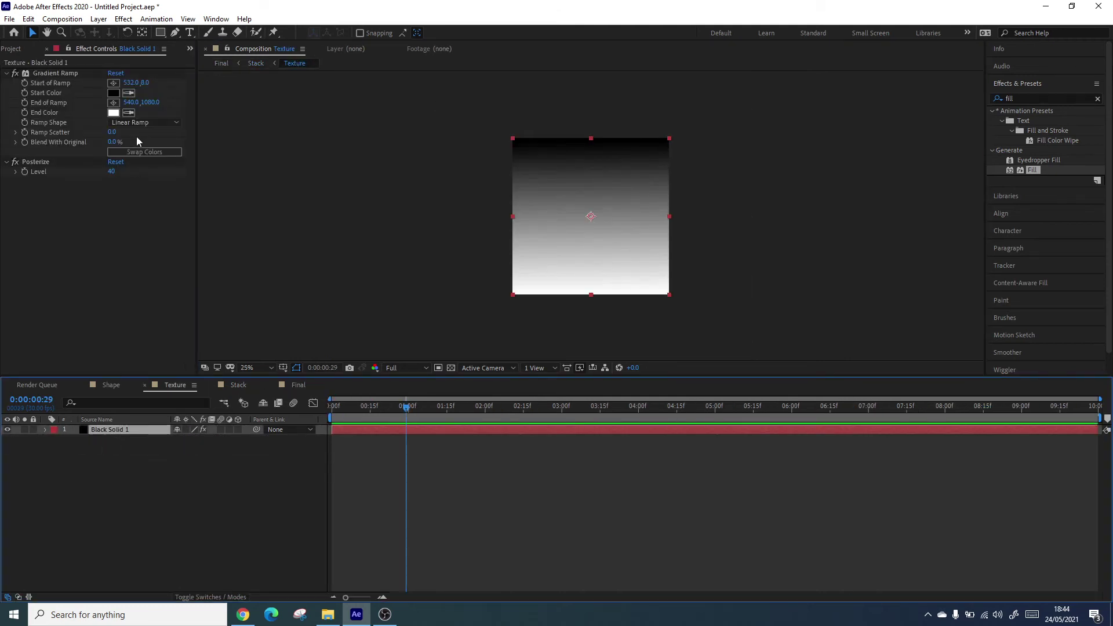
left_click(113, 83)
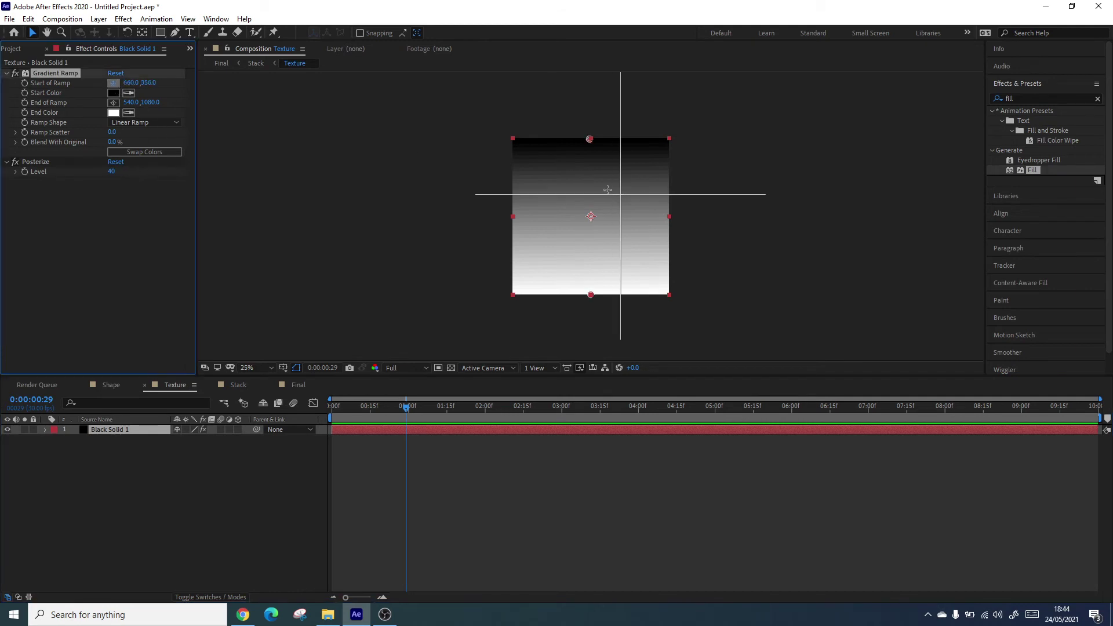
left_click(589, 179)
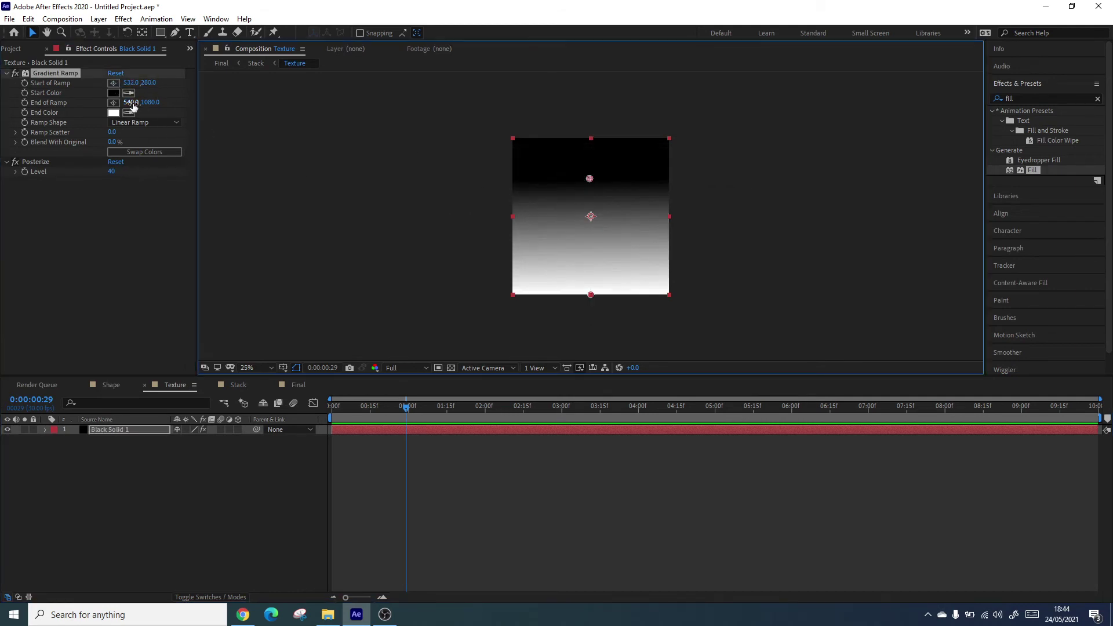
left_click(113, 103)
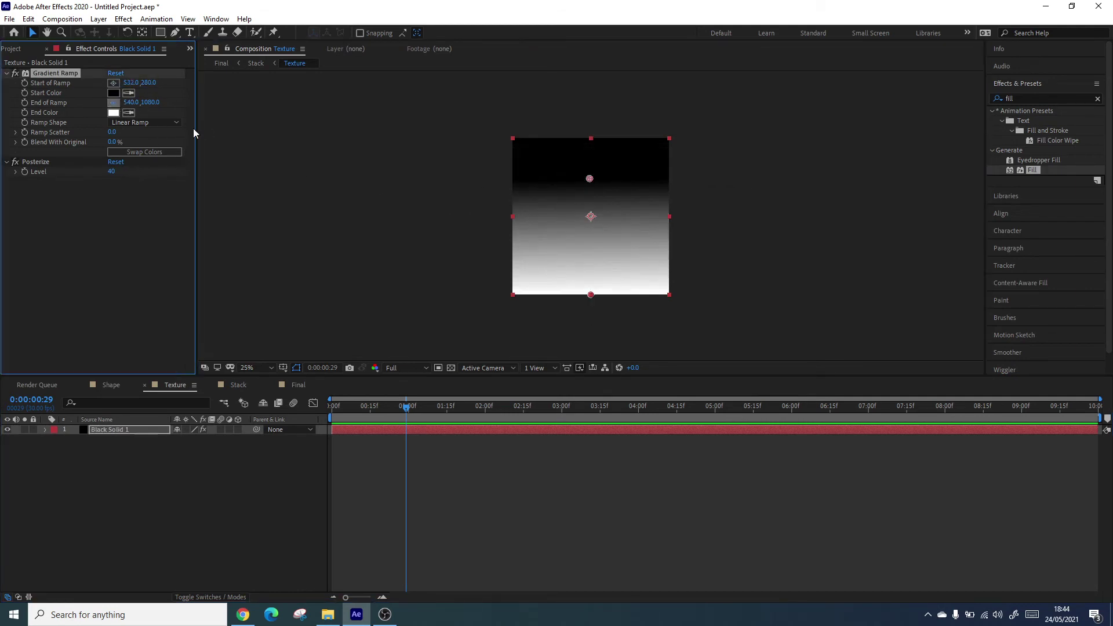
left_click(591, 249)
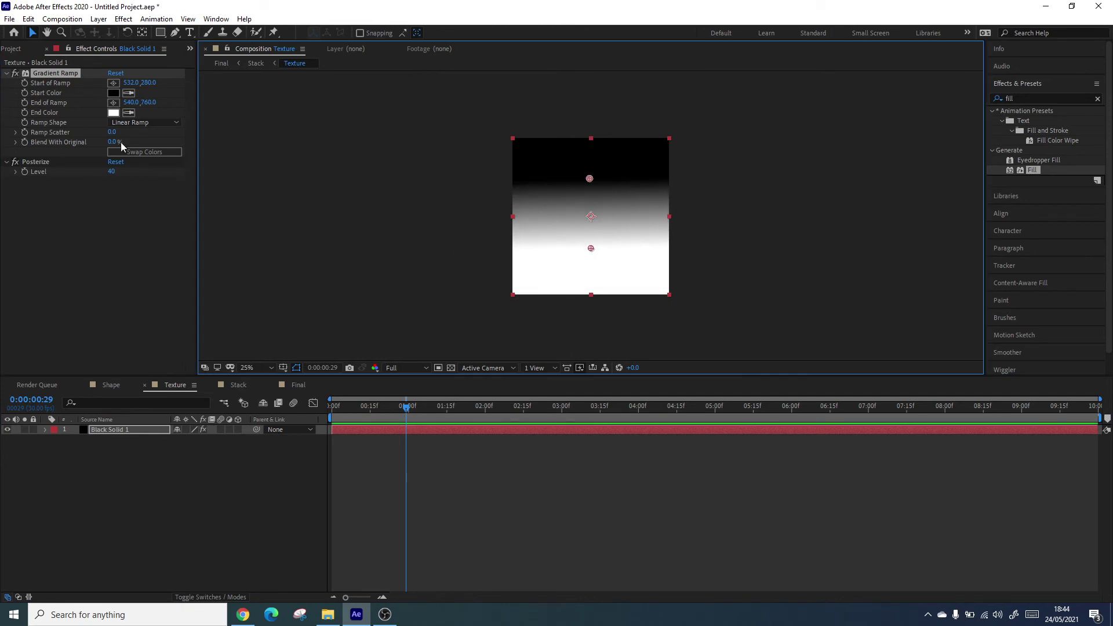
left_click(255, 64)
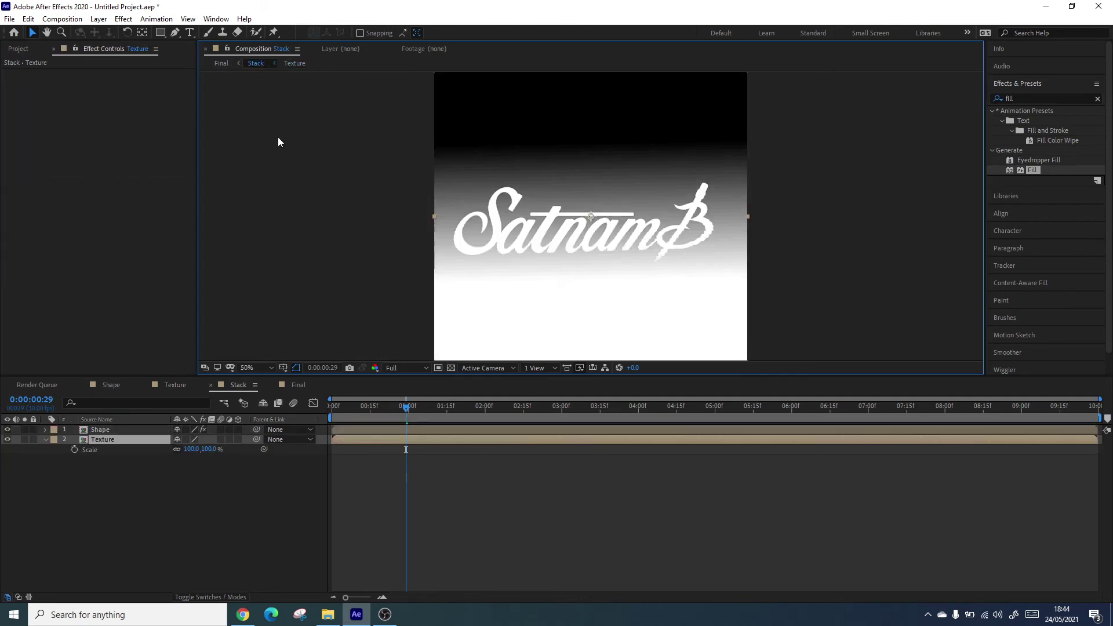
left_click(220, 63)
- Open Stack and hide the Texture layer again
double_click(107, 450)
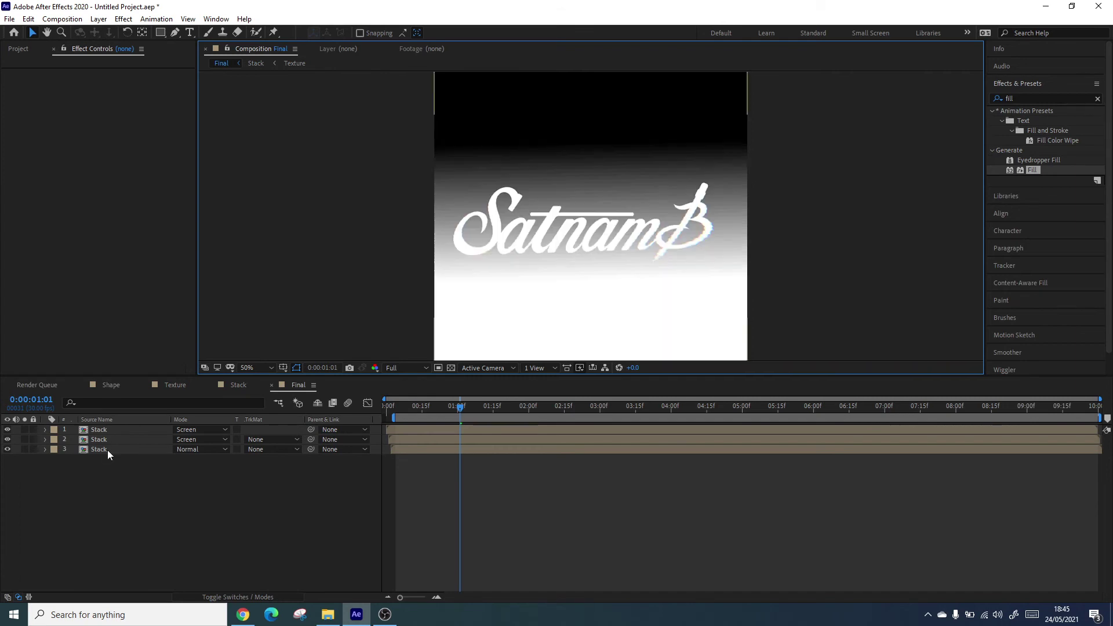
key("s")
left_click(8, 440)
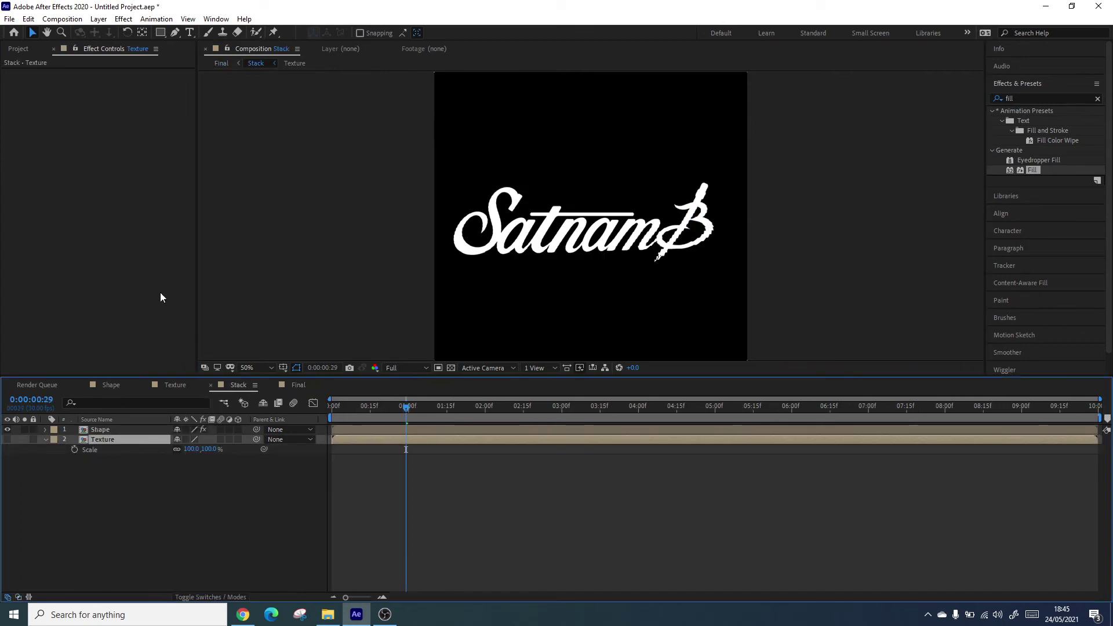
- Preview the glitched logo in Final from the start, then open Shape
left_click(221, 63)
left_click_drag(433, 404, 394, 407)
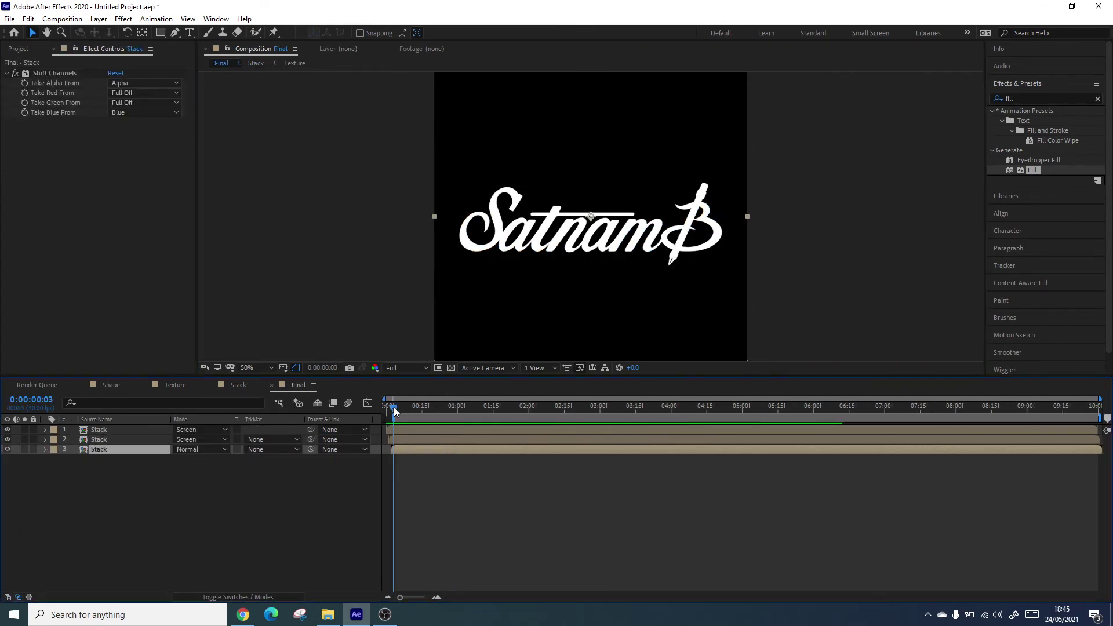
key("space")
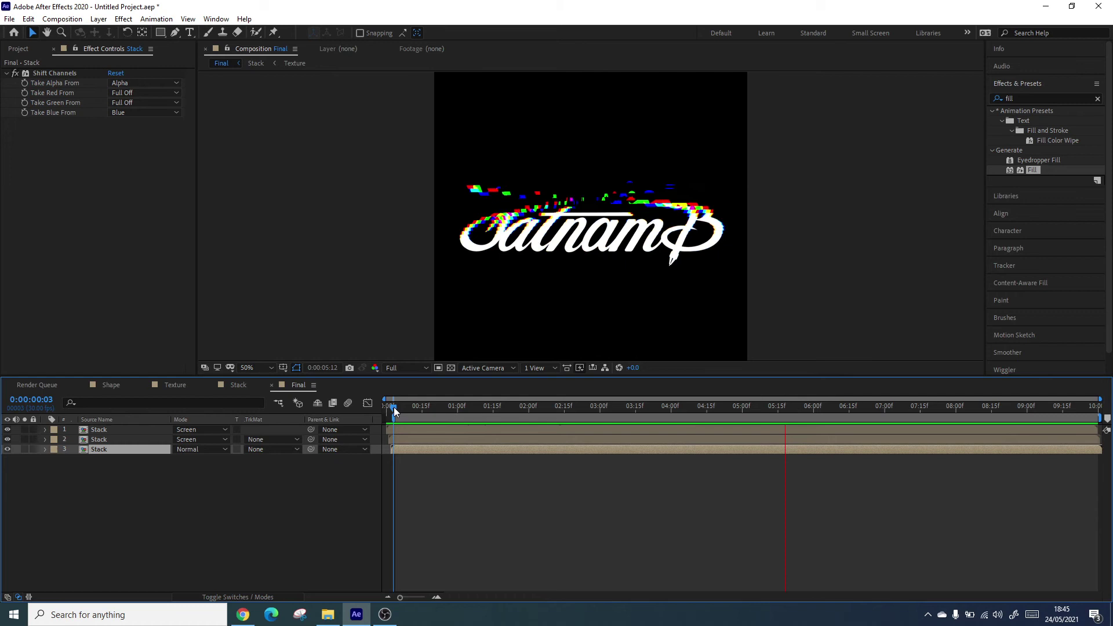
key("space")
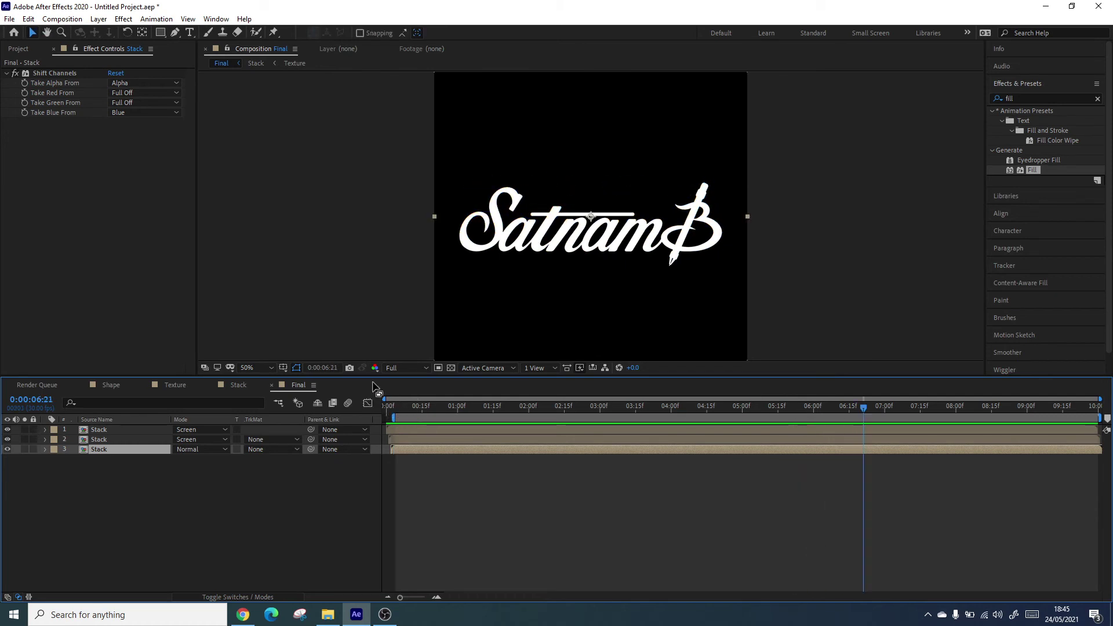
left_click(111, 385)
- Add the wheel{0001-0120}.png sequence atop the Shape comp at 94% scale, then return to Final
right_click(85, 310)
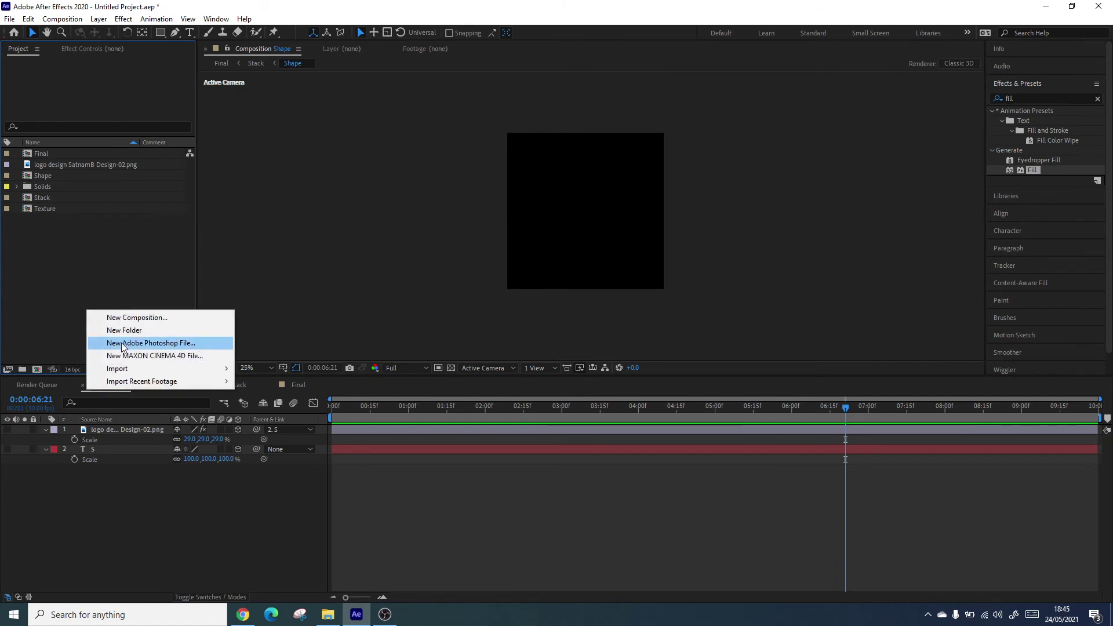
mouse_move(125, 371)
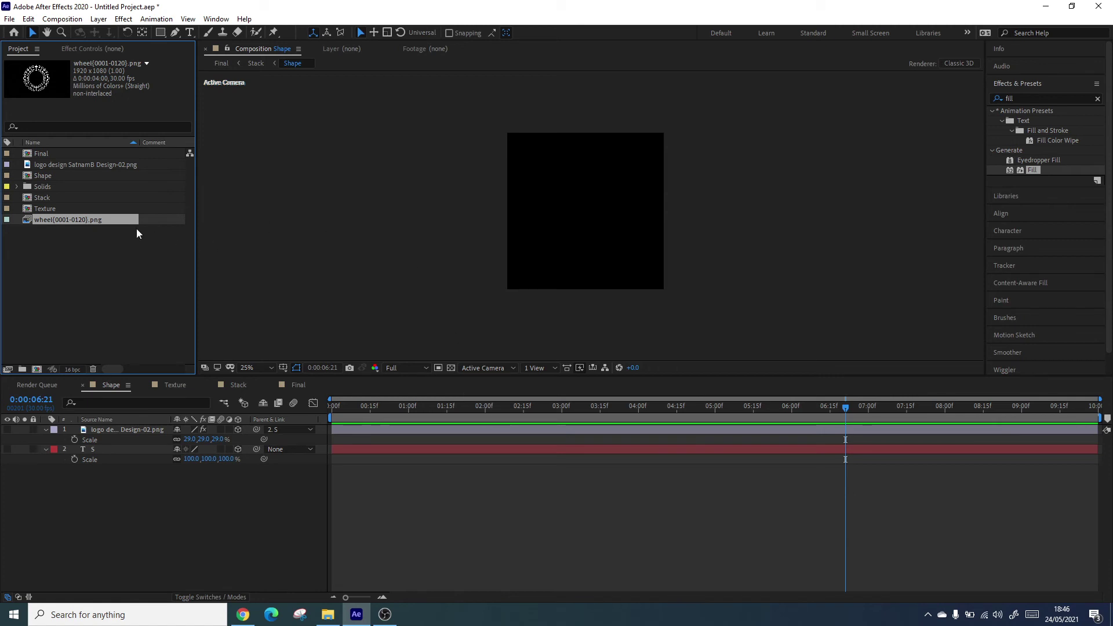
left_click_drag(91, 225, 133, 434)
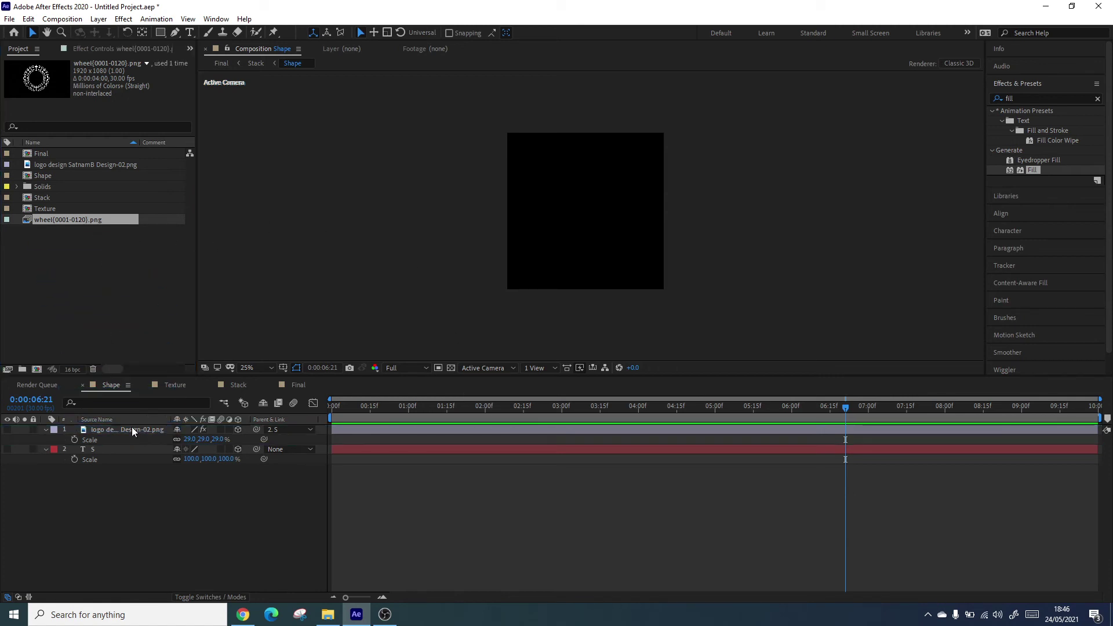
left_click(501, 407)
key("s")
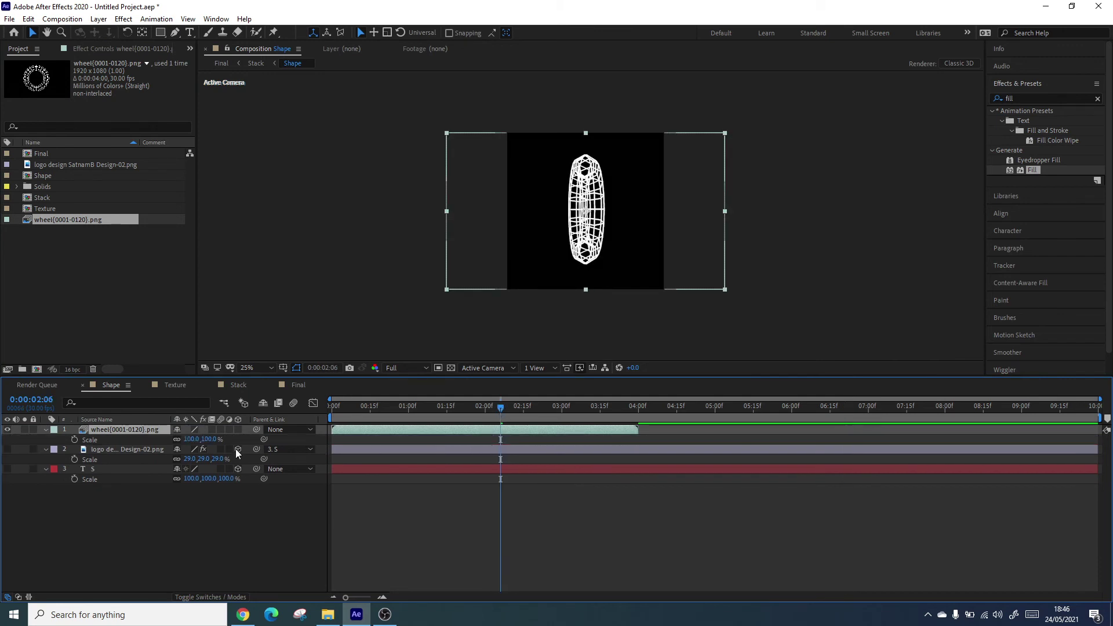
left_click_drag(209, 440, 205, 439)
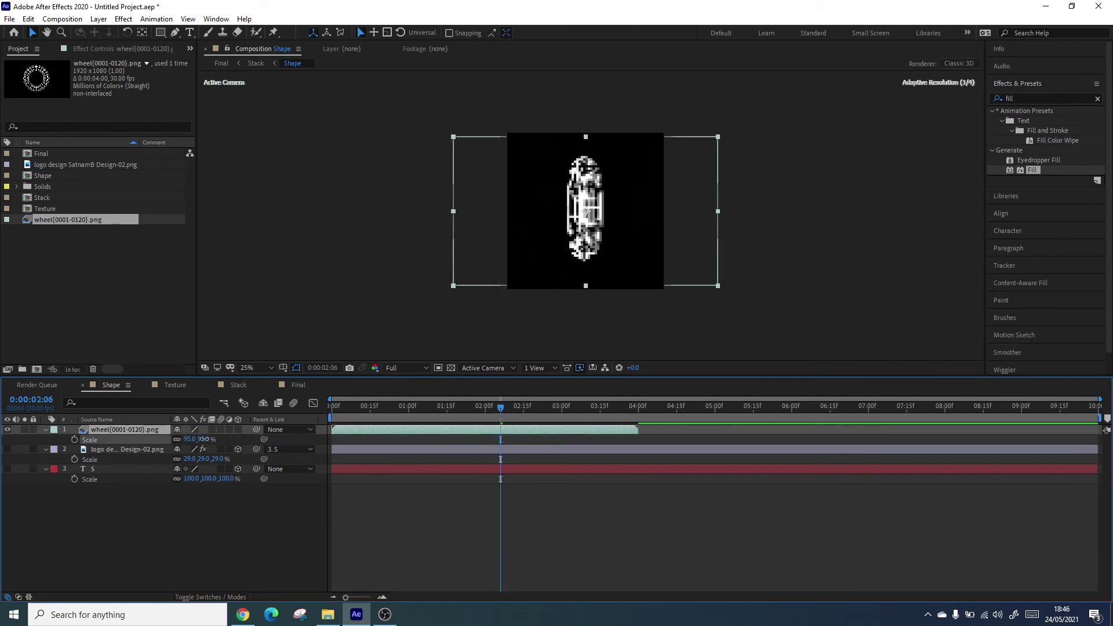
left_click(501, 532)
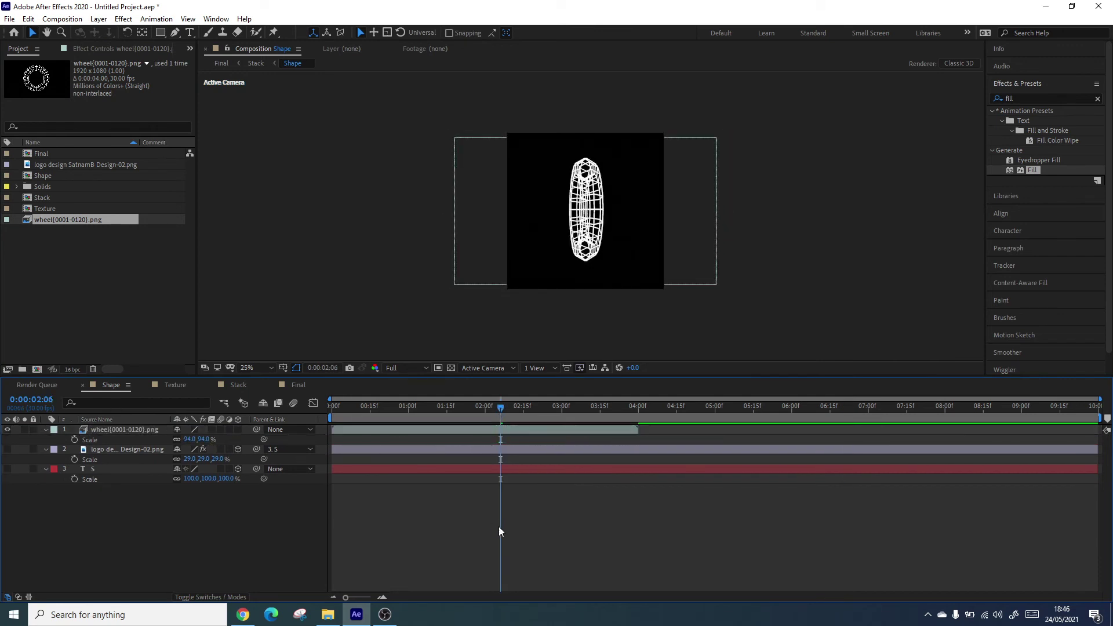
left_click(221, 63)
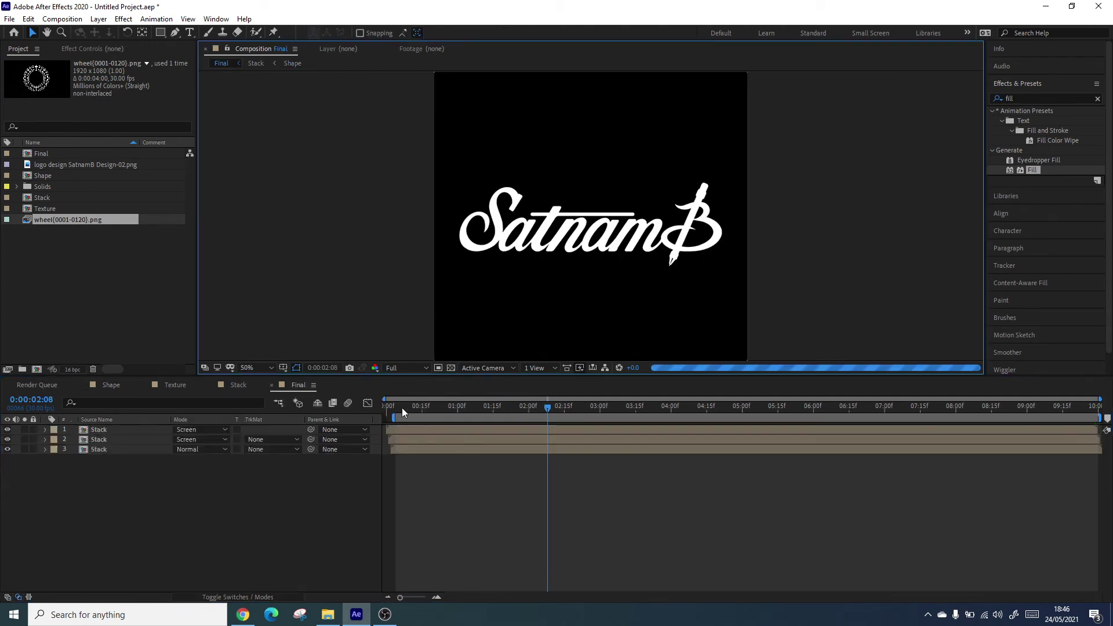
- Reset Texture's Gradient Ramp so it spans 540,0 to 540,1080
double_click(99, 450)
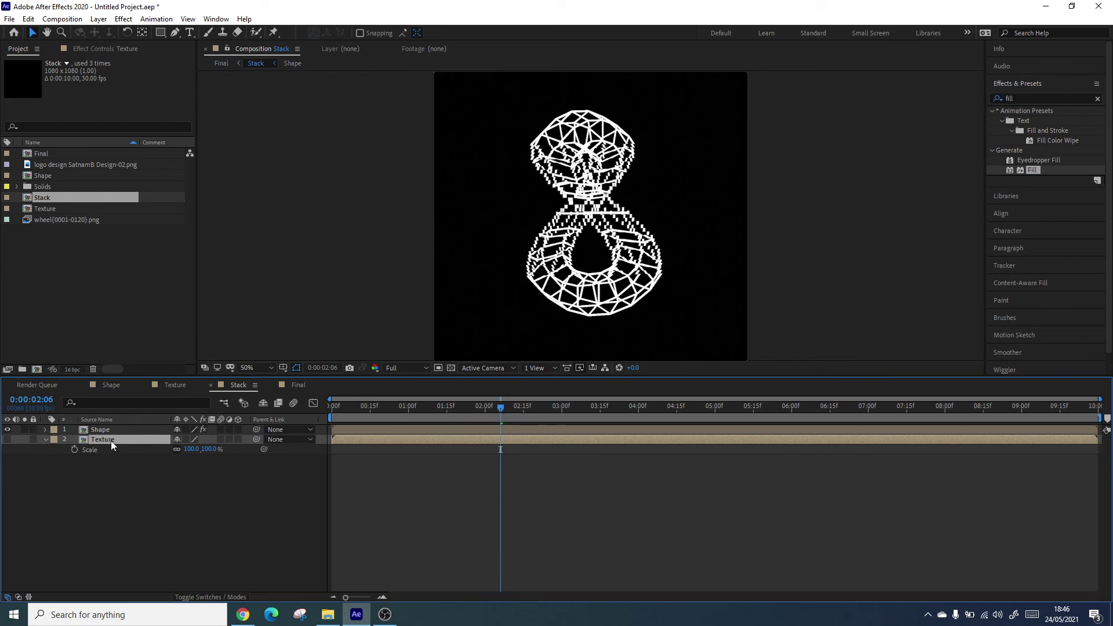
left_click(106, 48)
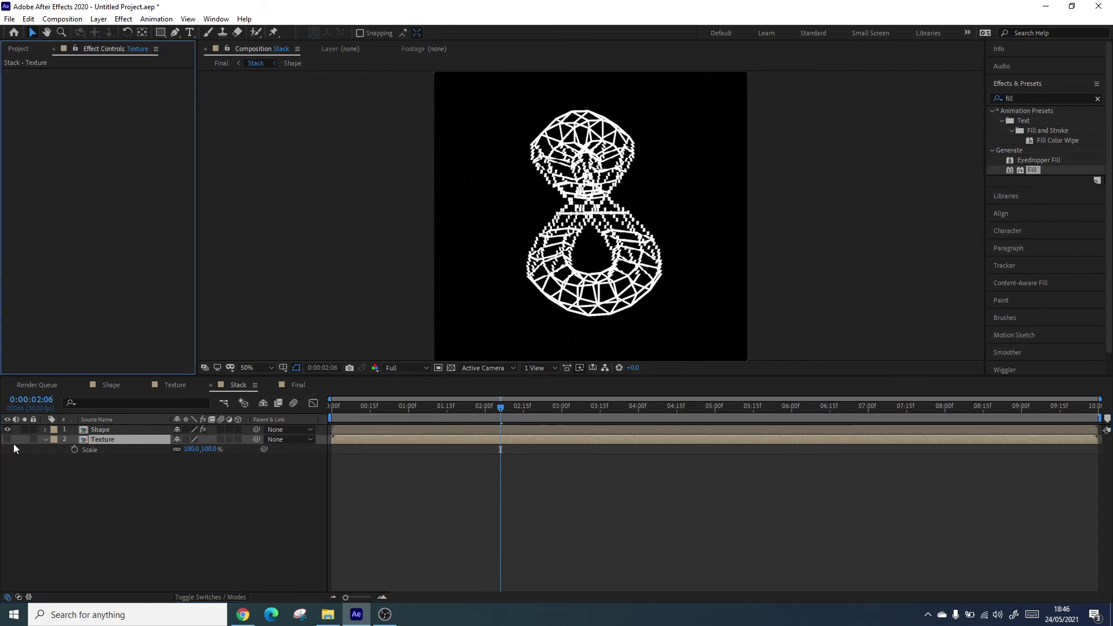
double_click(96, 440)
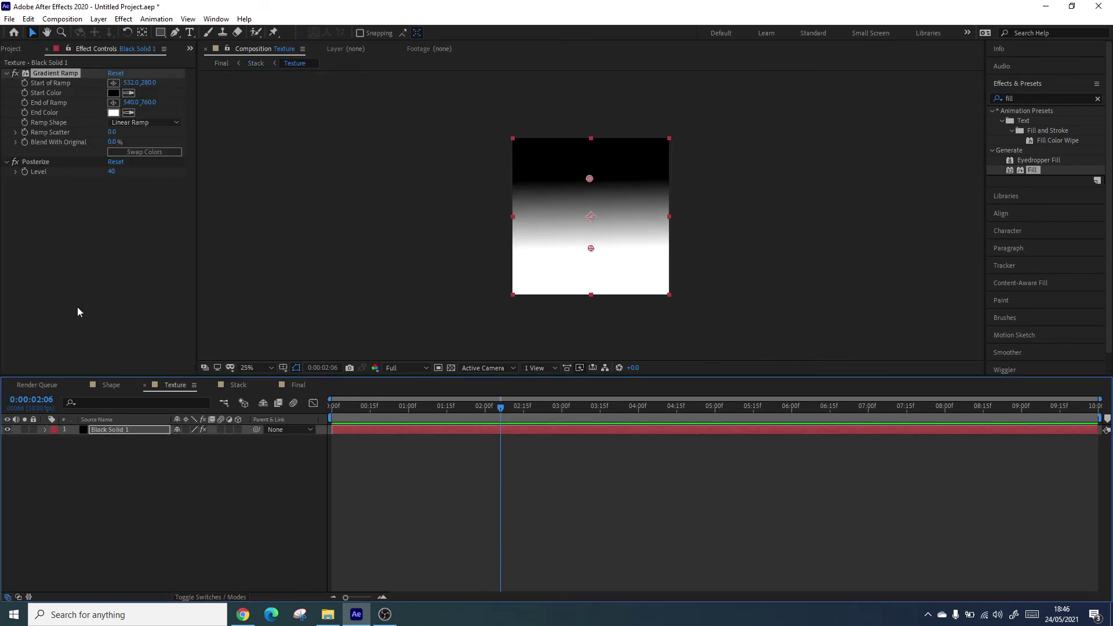
left_click(111, 74)
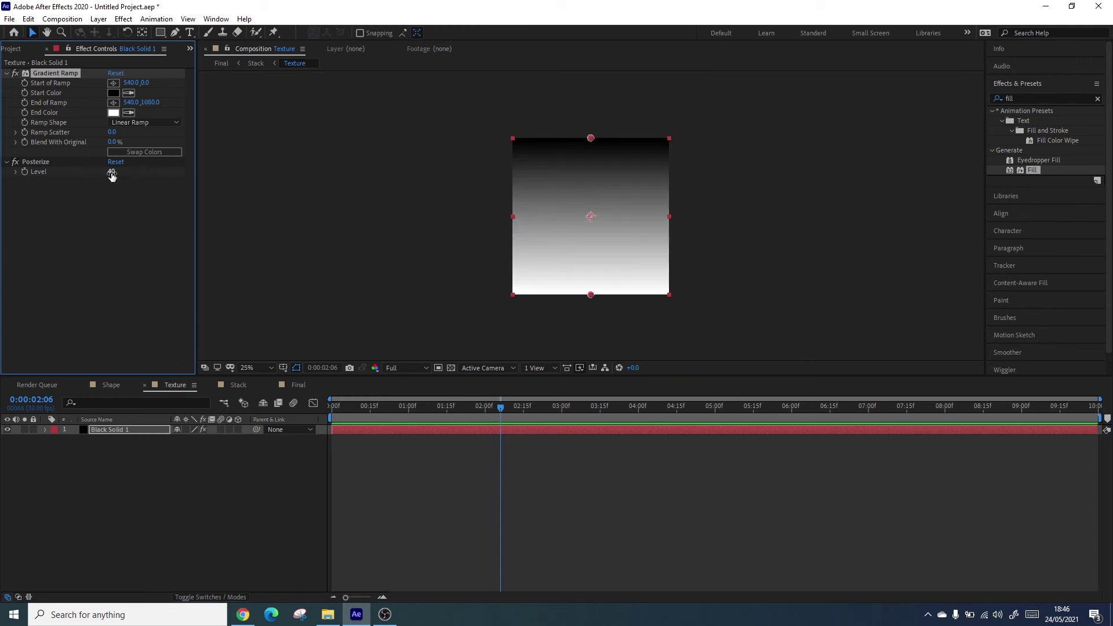
left_click(362, 92)
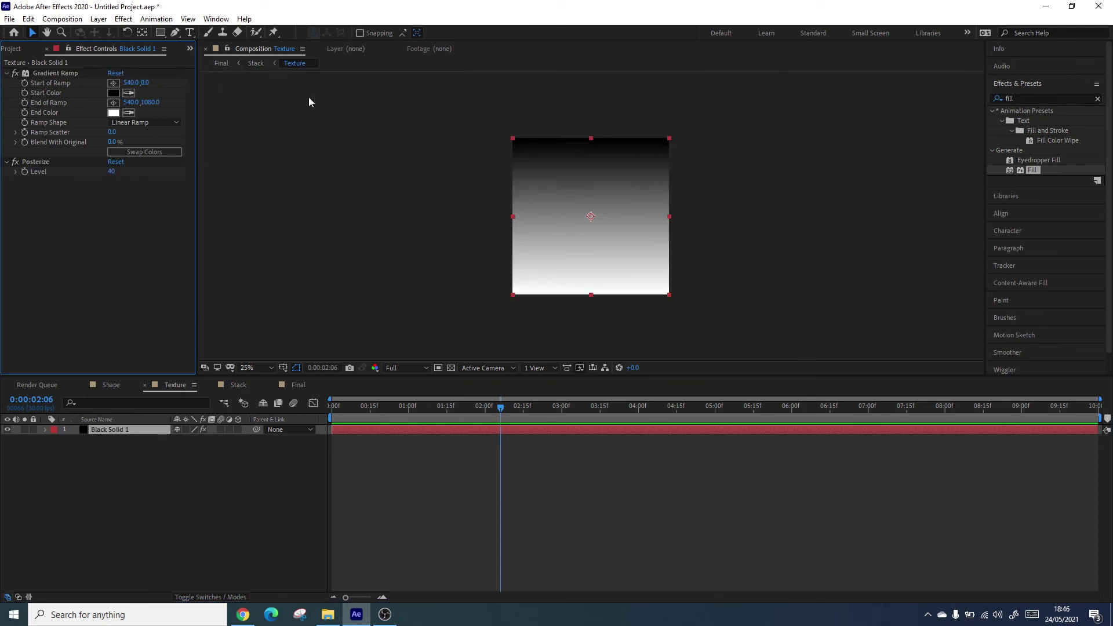
left_click(222, 63)
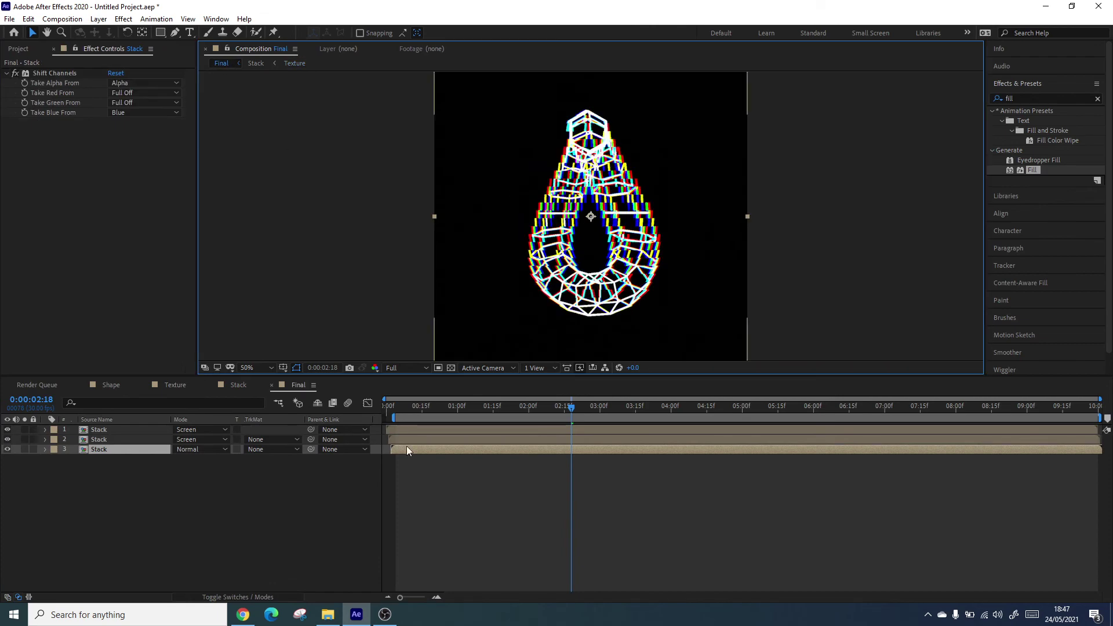
key("space")
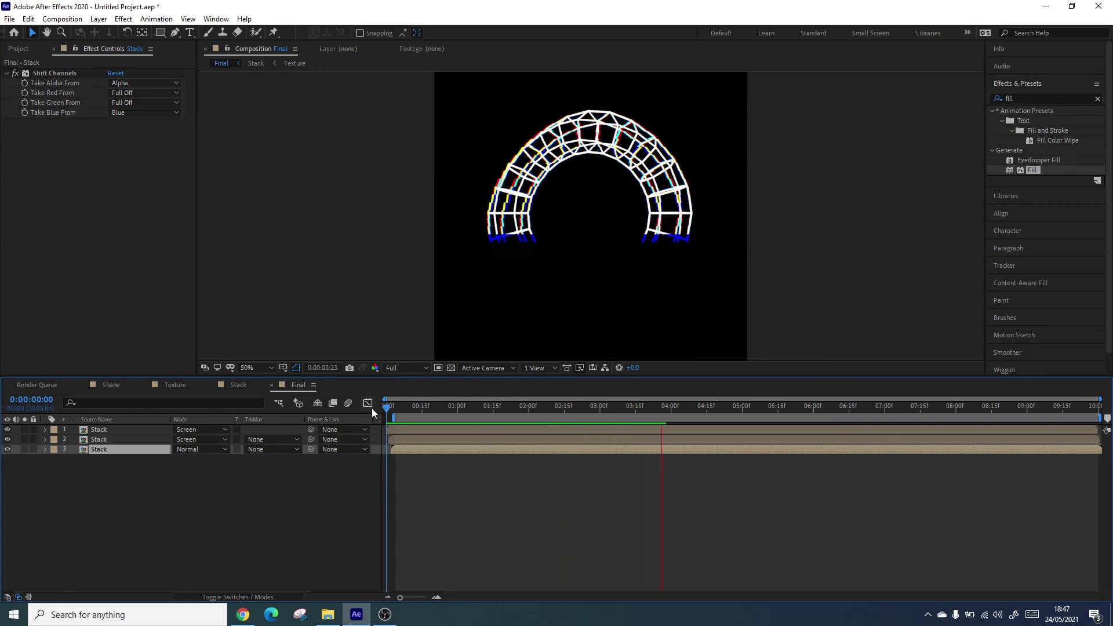
key("space")
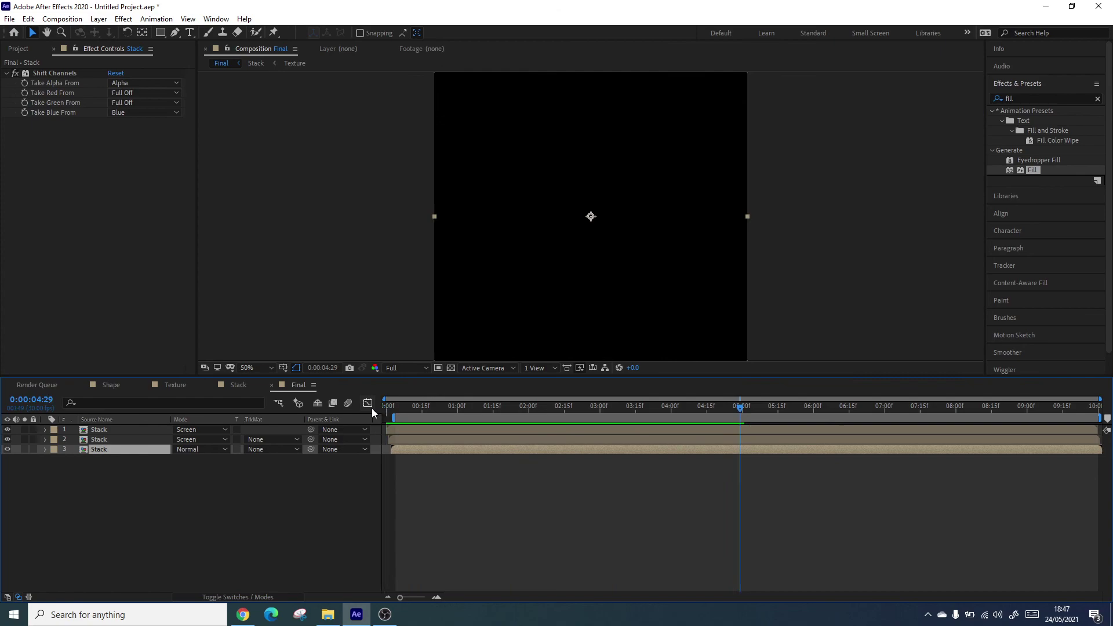
left_click_drag(410, 413, 739, 410)
left_click(717, 458)
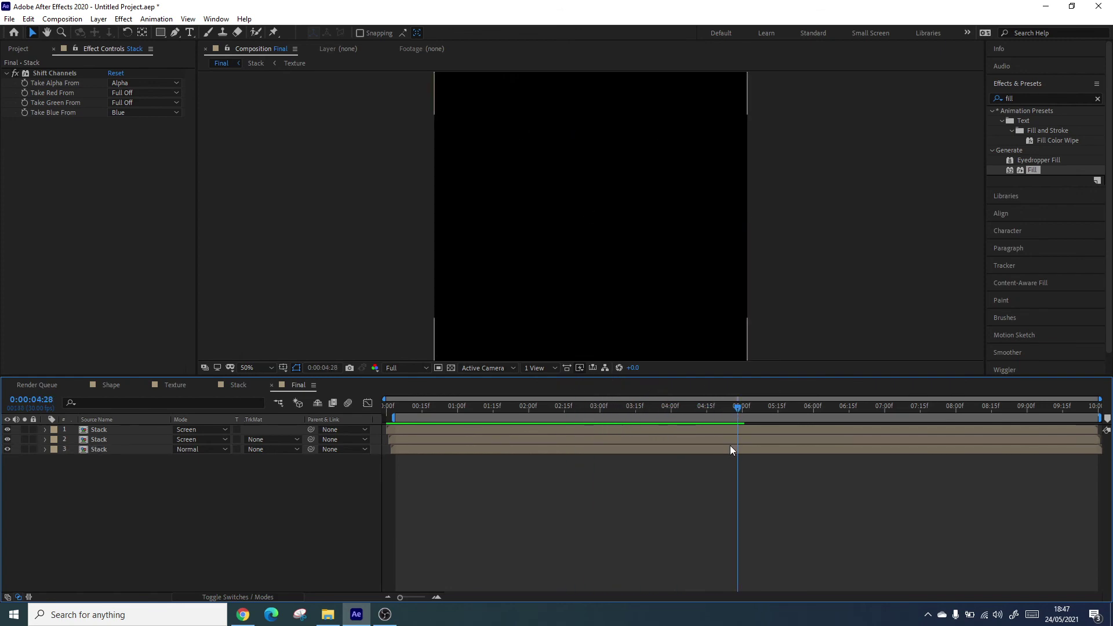
- Step through the Stack and Texture precomps, then open the Shape composition
left_click(729, 446)
double_click(691, 450)
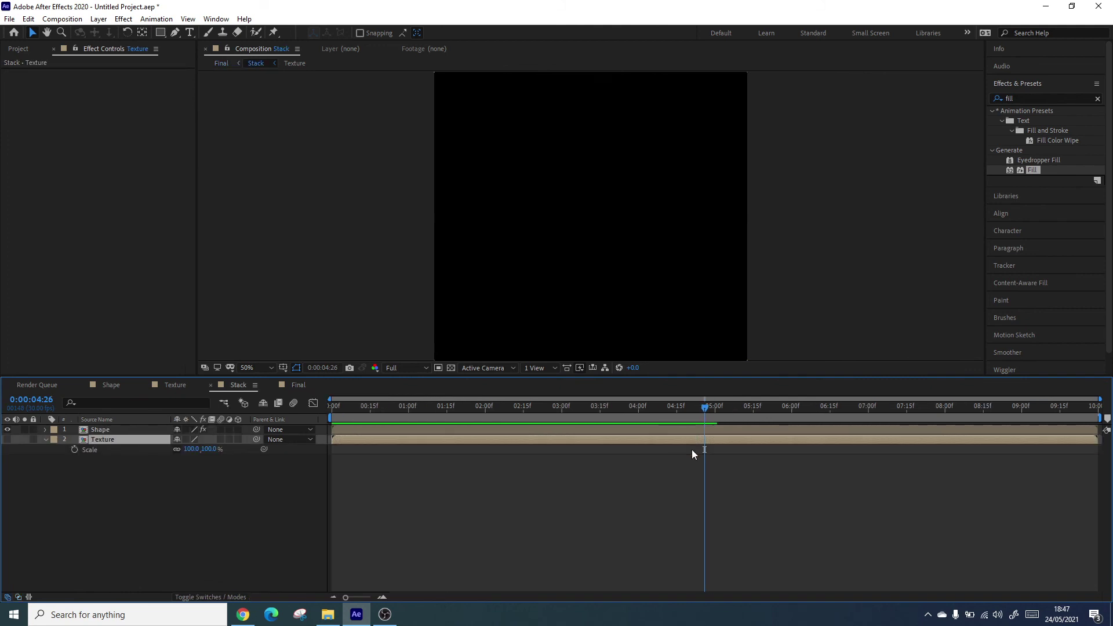
double_click(524, 439)
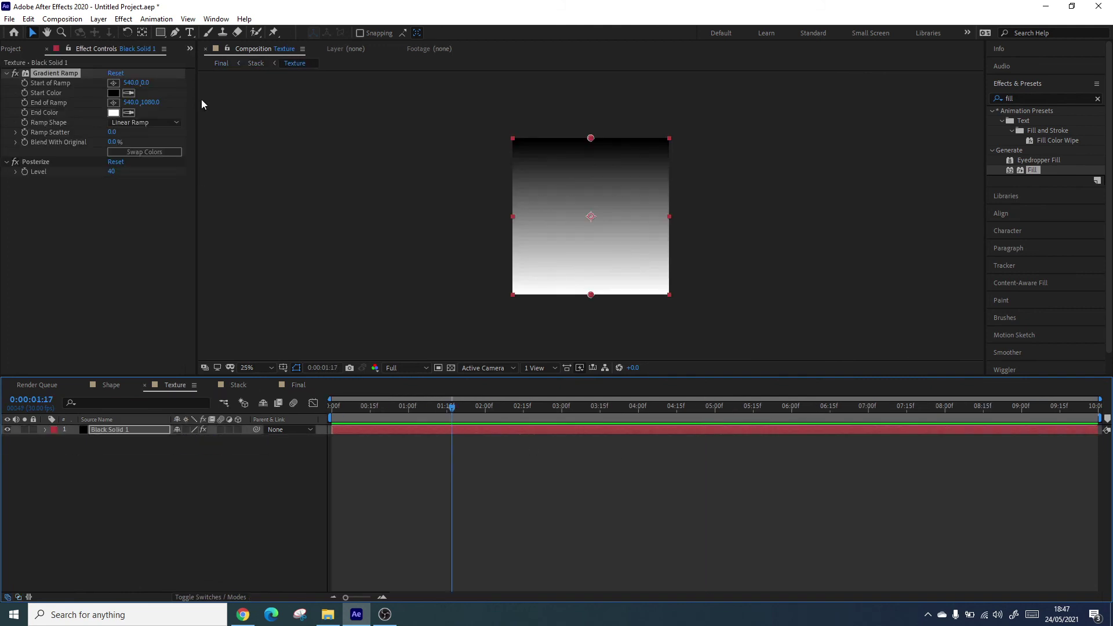
left_click(34, 50)
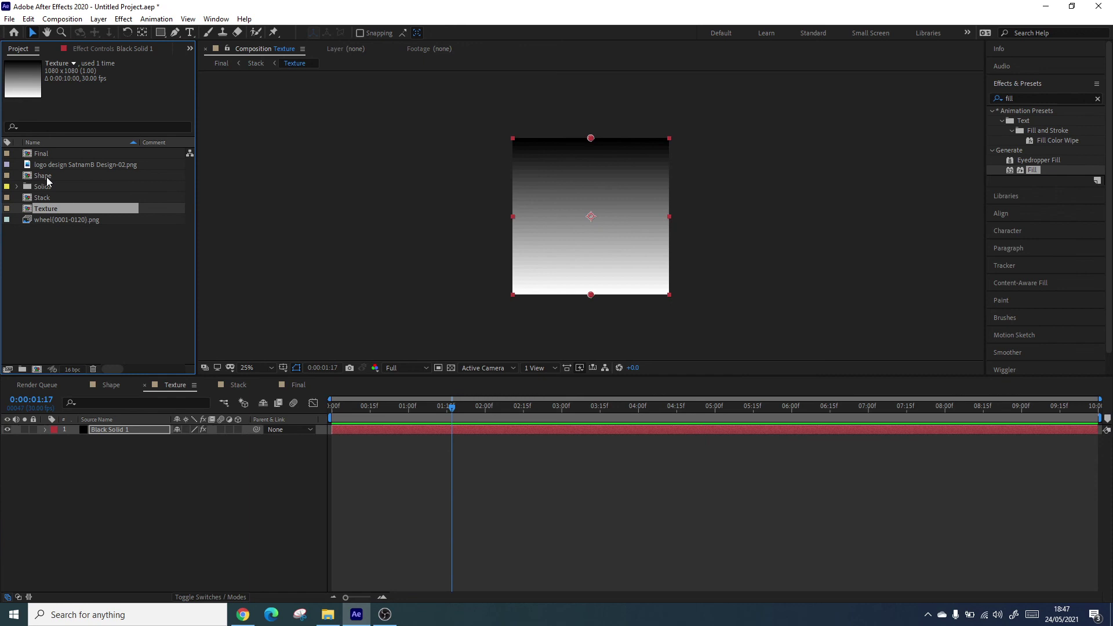
double_click(50, 177)
- Enable time remapping on the wheel layer and give Time Remap a loopOut() expression
left_click(567, 432)
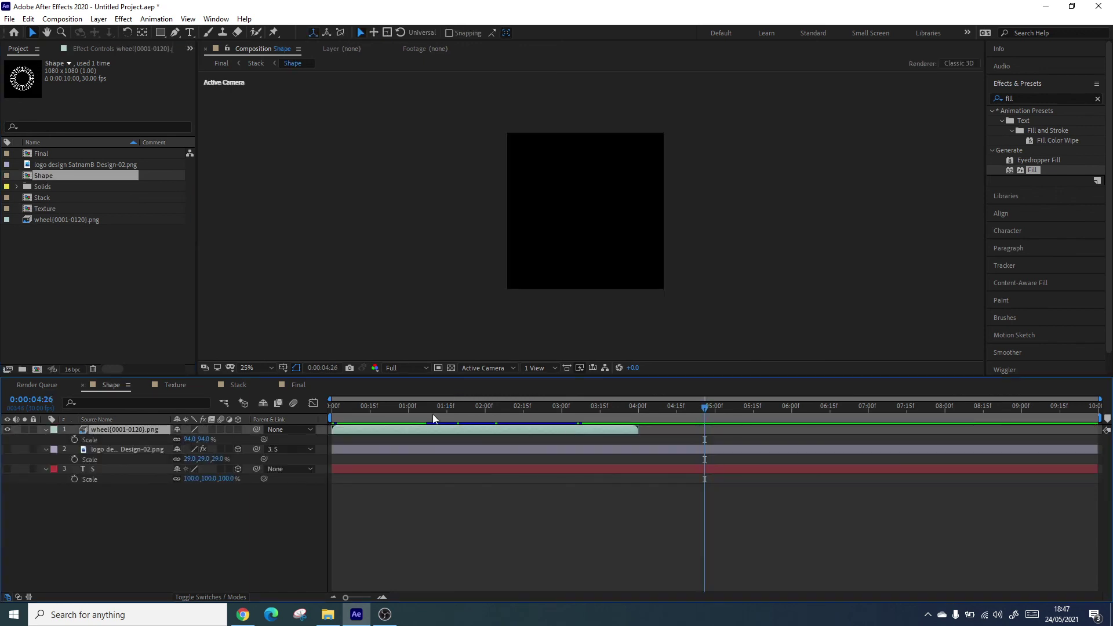
right_click(455, 430)
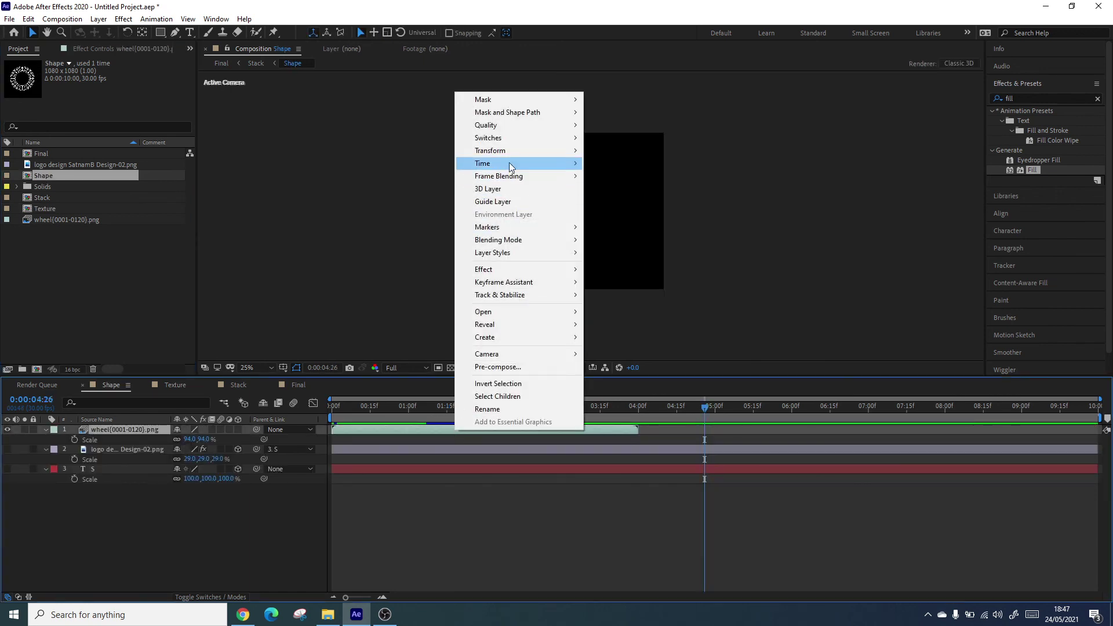
mouse_move(510, 164)
left_click(432, 164)
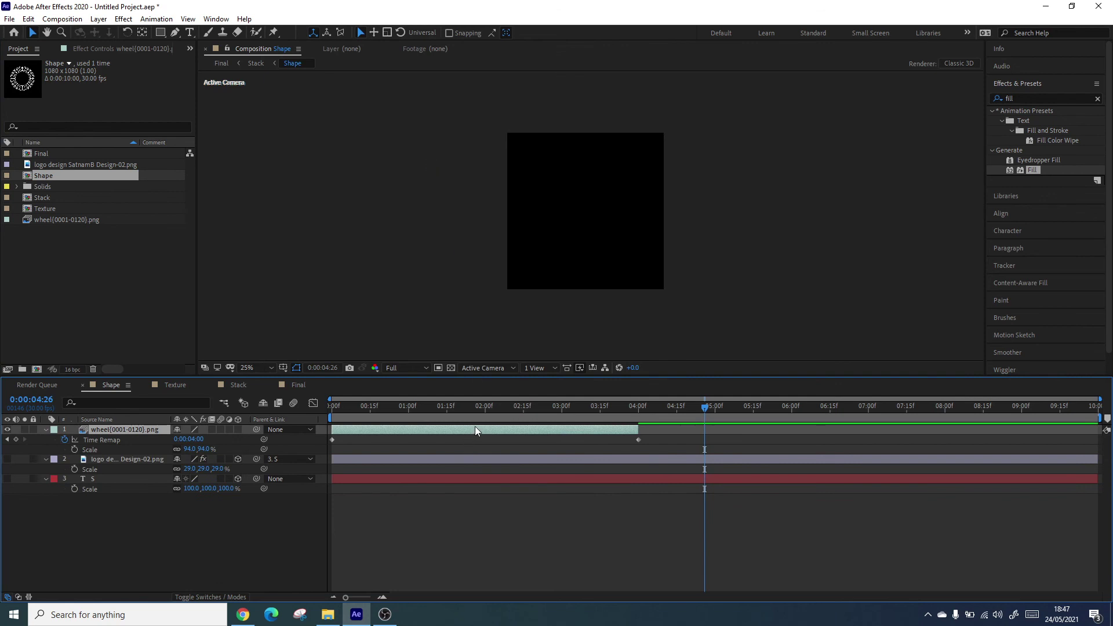
left_click(65, 441, "alt")
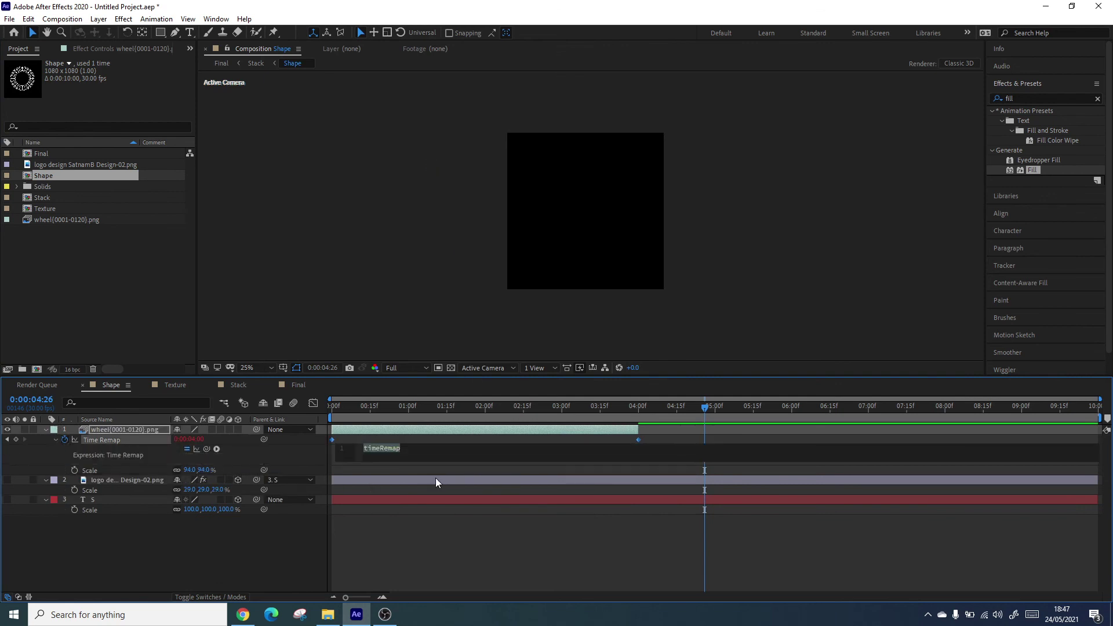
type("loop")
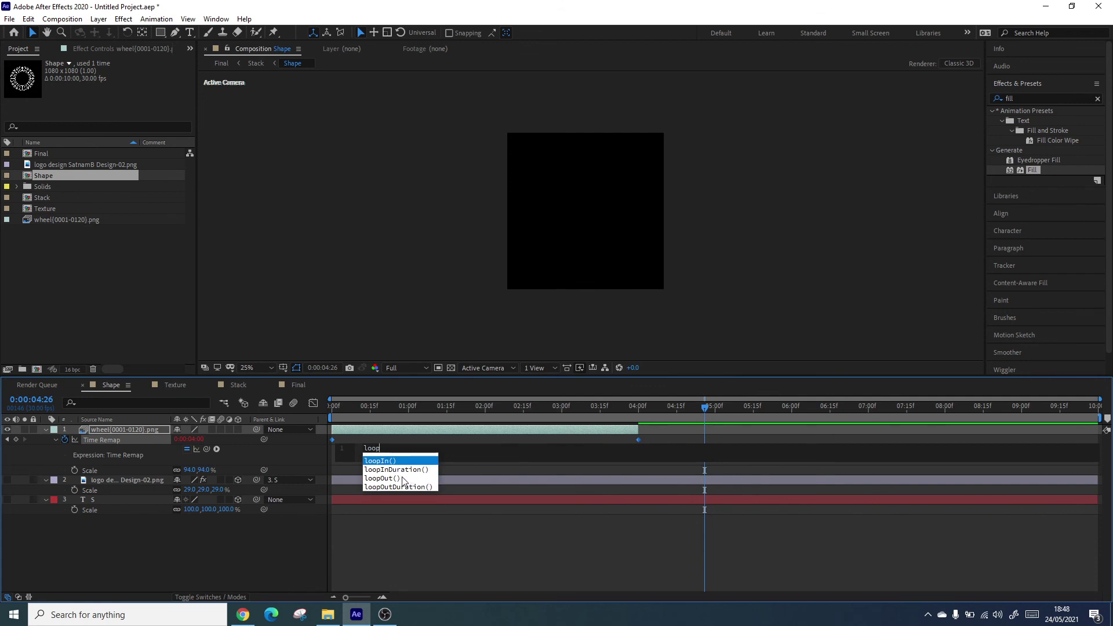
left_click(402, 479)
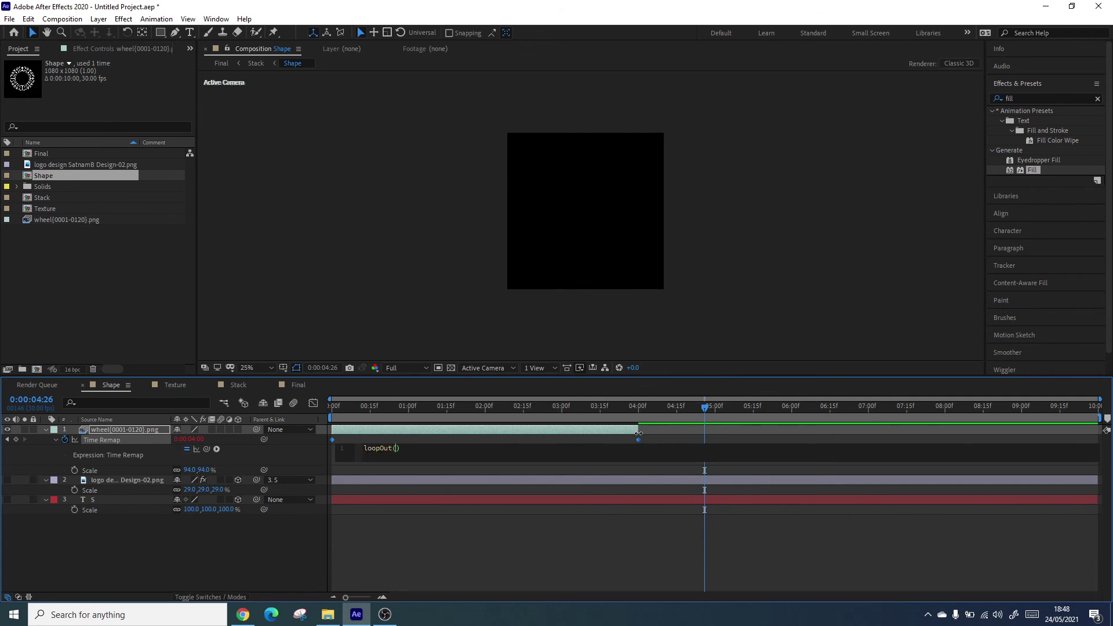
- Extend the wheel layer to the composition's end, confirm it loops, and return to Final
left_click_drag(638, 434, 1060, 422)
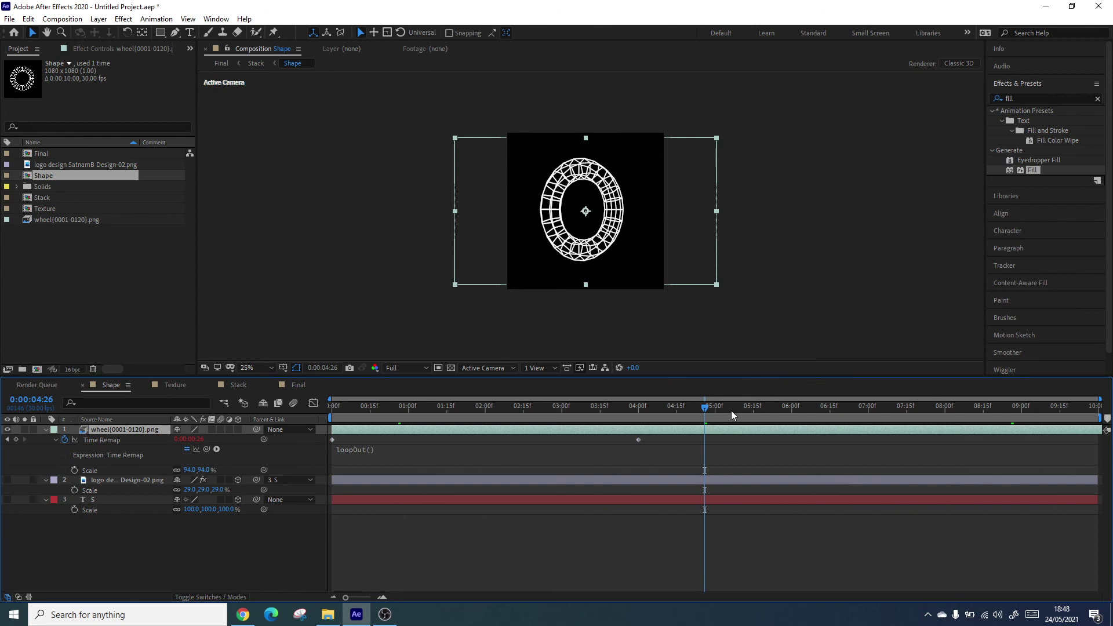
left_click_drag(691, 404, 875, 389)
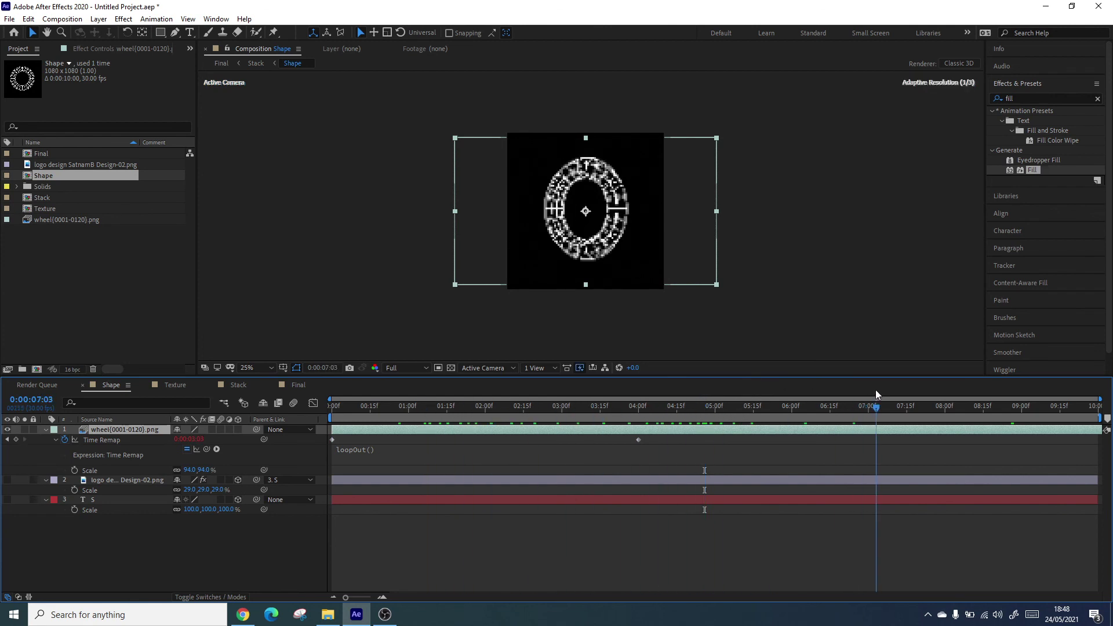
left_click(474, 578)
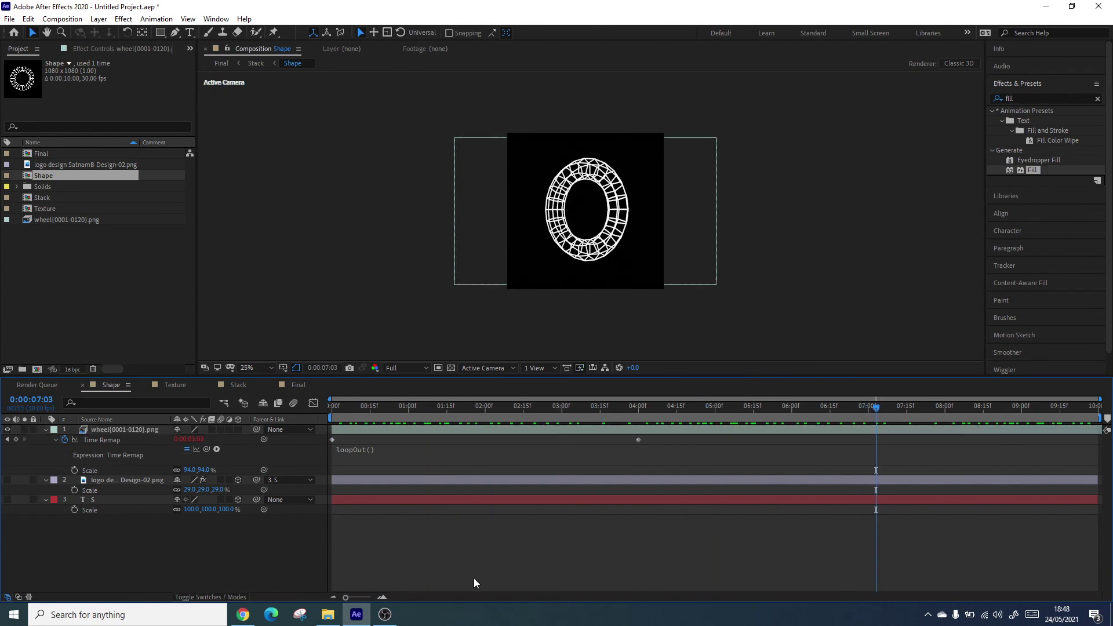
left_click(221, 63)
left_click(397, 407)
key("space")
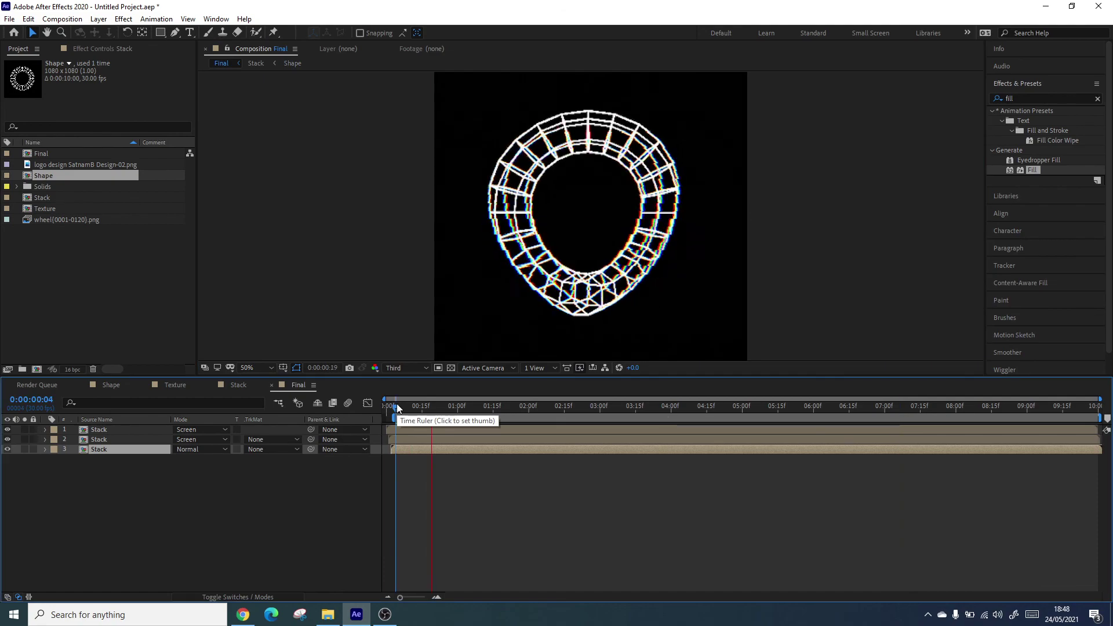